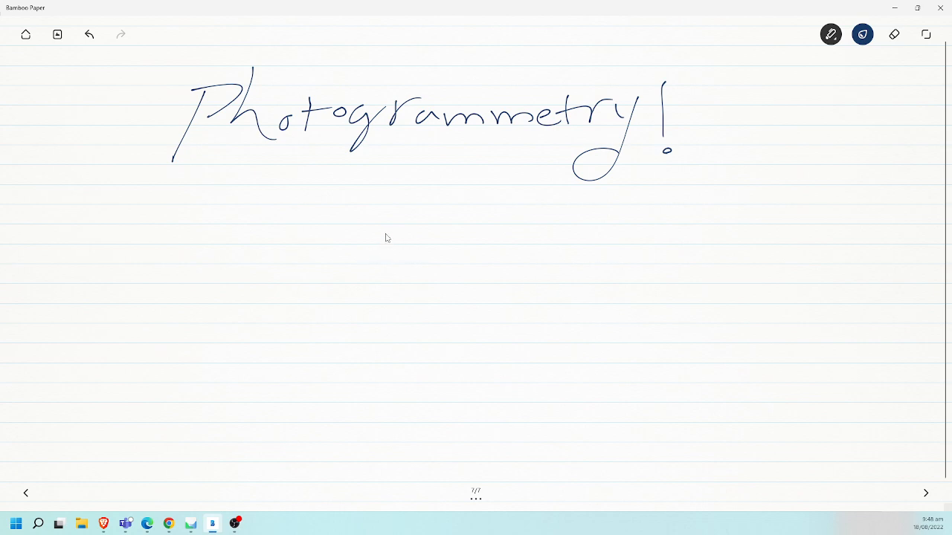
- Sketch a small figure in dark blue below the "Photogrammetry!" title, with a round head, a round body and limbs
left_click_drag(385, 238, 410, 228)
left_click_drag(418, 267, 422, 309)
mouse_move(388, 275)
left_mouse_down()
mouse_move(399, 320)
mouse_move(436, 307)
mouse_move(408, 328)
mouse_move(415, 335)
left_mouse_up()
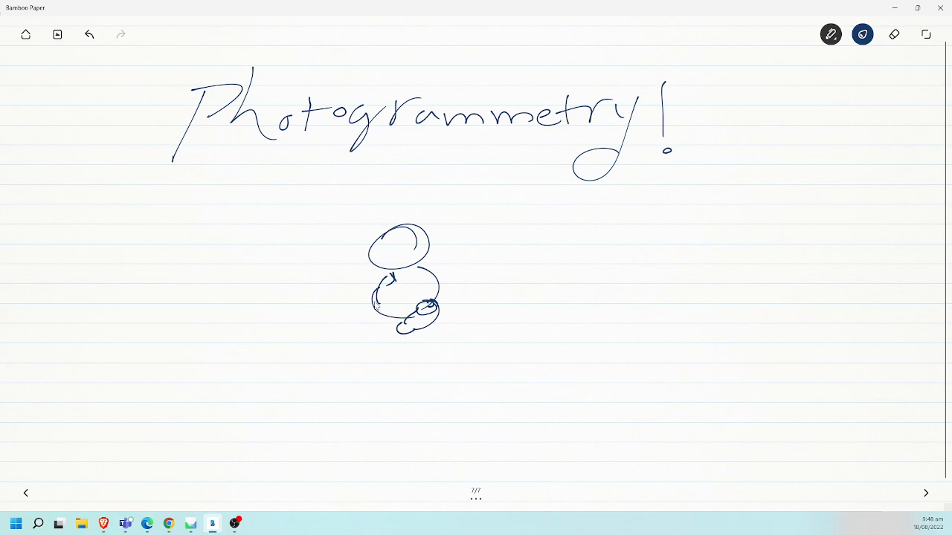
mouse_move(376, 307)
left_mouse_down()
mouse_move(348, 318)
mouse_move(363, 322)
left_mouse_up()
mouse_move(413, 281)
left_mouse_down()
mouse_move(417, 290)
mouse_move(428, 280)
mouse_move(415, 290)
mouse_move(443, 289)
mouse_move(360, 285)
mouse_move(393, 279)
mouse_move(378, 293)
left_mouse_up()
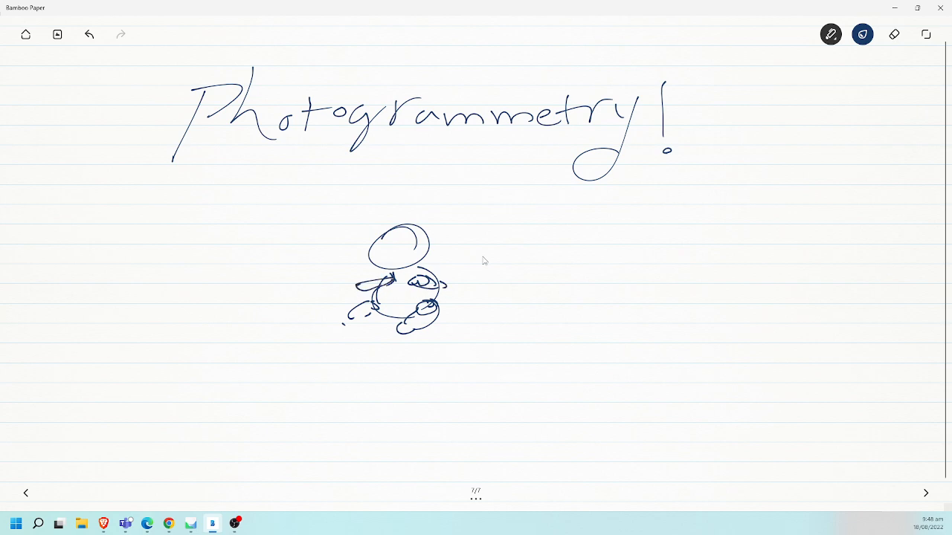
- Switch the ink to orange and draw a triangular camera marker below and right of the figure, with a line towards it
left_click(863, 34)
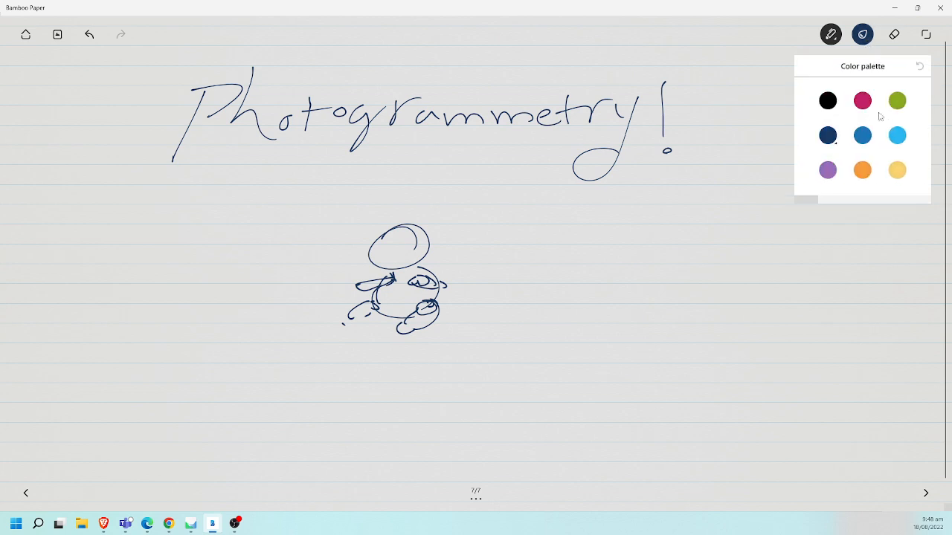
left_click(863, 171)
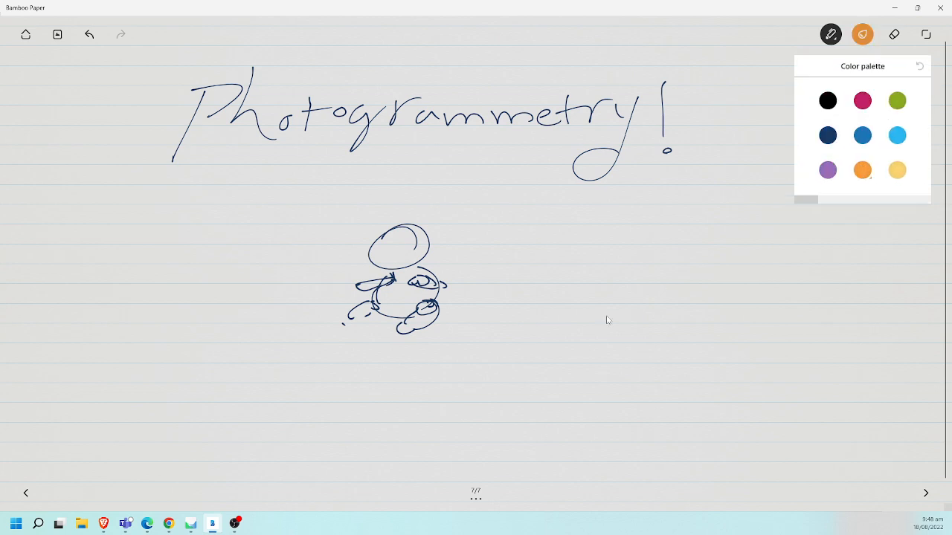
left_click(616, 367)
mouse_move(602, 384)
left_mouse_down()
mouse_move(618, 369)
mouse_move(632, 383)
mouse_move(600, 384)
mouse_move(493, 338)
left_mouse_up()
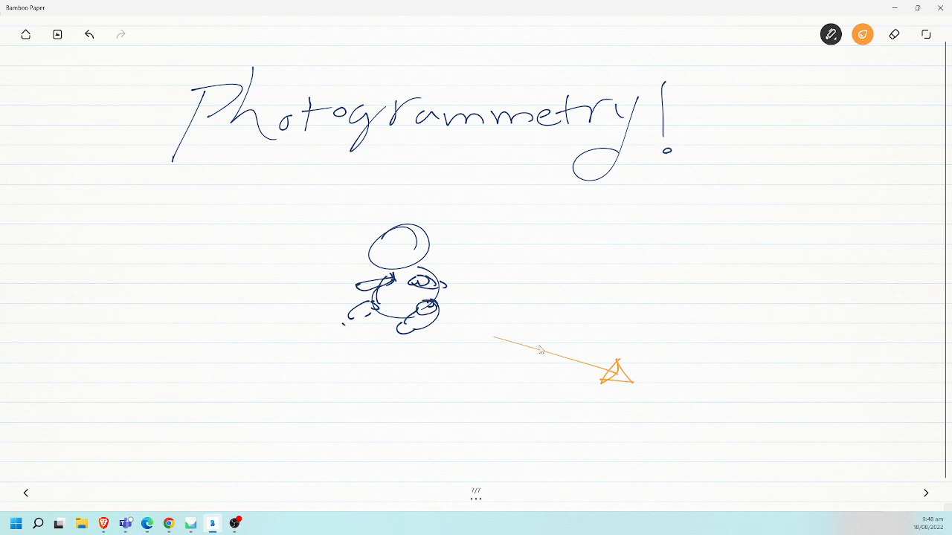
- Draw more orange camera markers in an arc along the figure's right side and one below it
mouse_move(633, 304)
left_mouse_down()
mouse_move(624, 327)
mouse_move(657, 314)
left_mouse_up()
mouse_move(605, 255)
left_mouse_down()
mouse_move(603, 274)
mouse_move(626, 252)
mouse_move(623, 262)
left_mouse_up()
mouse_move(563, 225)
left_mouse_down()
mouse_move(578, 232)
mouse_move(586, 218)
left_mouse_up()
left_click_drag(497, 192, 529, 178)
left_click_drag(498, 190, 531, 187)
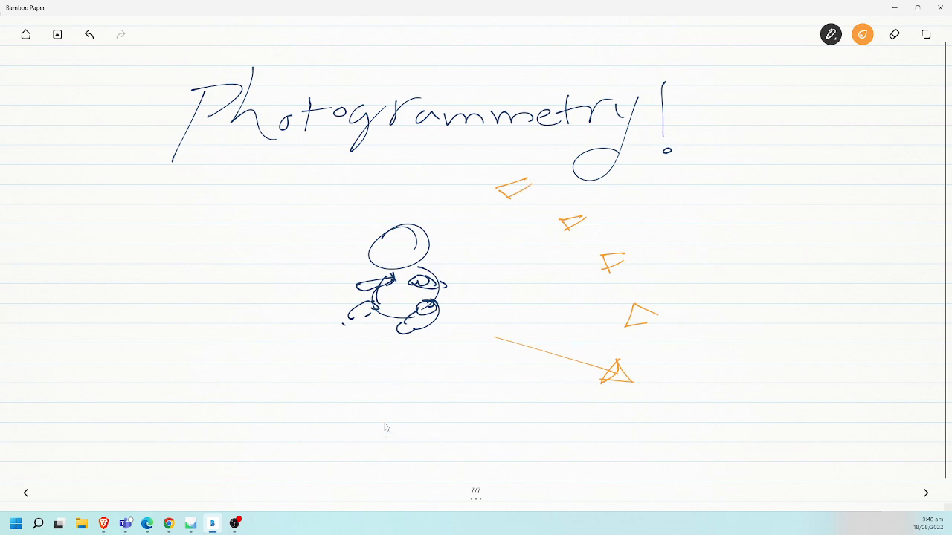
mouse_move(423, 425)
left_mouse_down()
mouse_move(426, 444)
mouse_move(442, 418)
mouse_move(427, 439)
left_mouse_up()
- Draw a wide orange ellipse around the figure's body and vertical stand lines beneath the figure
mouse_move(280, 308)
left_mouse_down()
mouse_move(462, 291)
mouse_move(271, 327)
left_mouse_up()
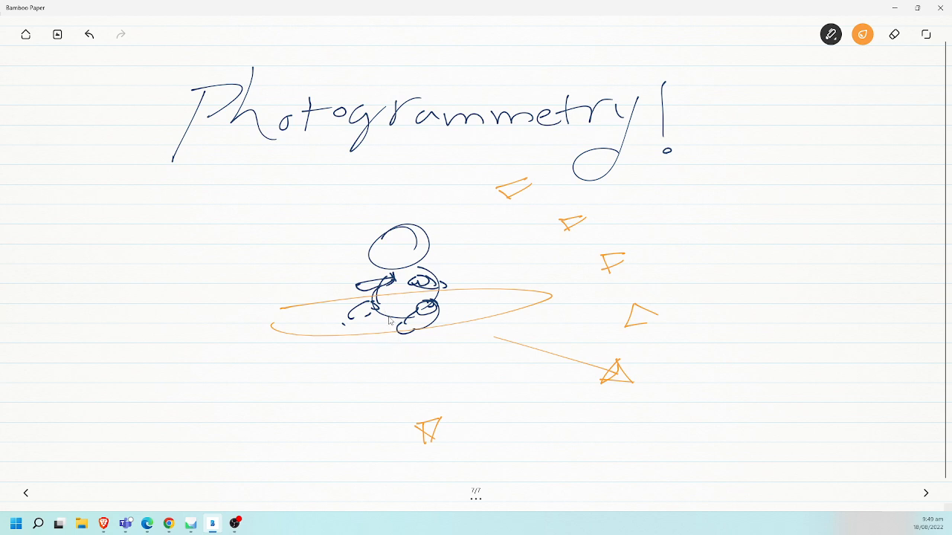
left_click_drag(399, 321, 389, 382)
left_click_drag(408, 321, 407, 402)
left_click_drag(399, 319, 385, 411)
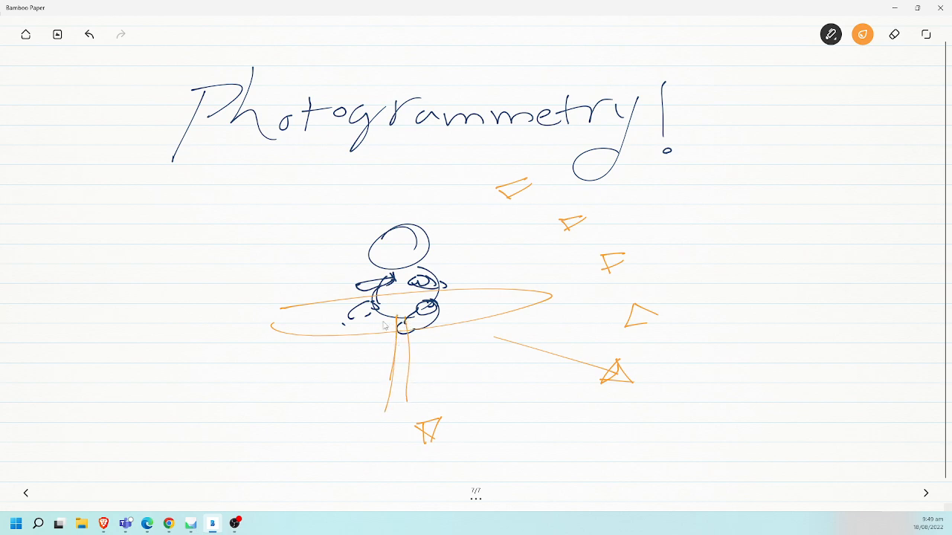
mouse_move(414, 316)
left_mouse_down()
mouse_move(418, 388)
mouse_move(405, 421)
left_mouse_up()
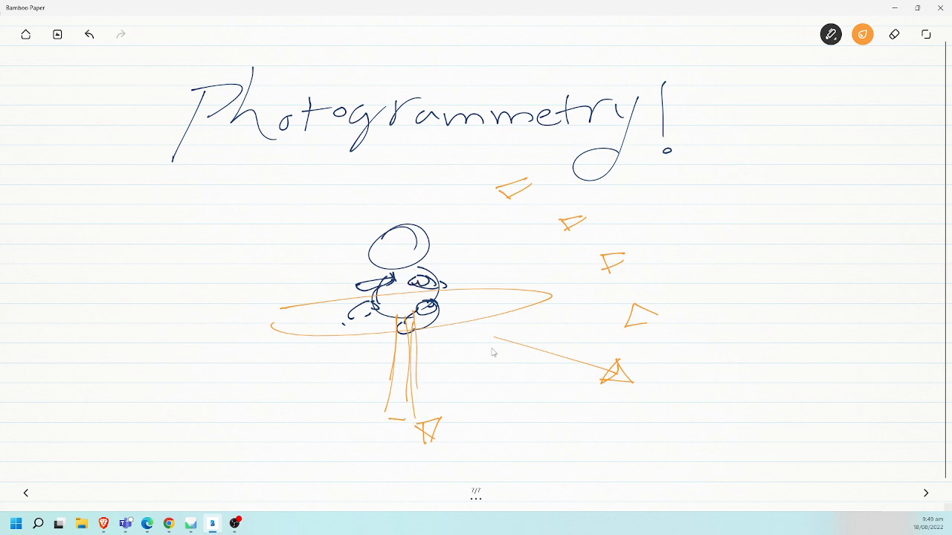
- Draw a smaller orange ellipse around the stand and a row of small camera markers along it
mouse_move(355, 359)
left_mouse_down()
mouse_move(478, 351)
mouse_move(462, 357)
mouse_move(493, 370)
left_mouse_up()
mouse_move(428, 377)
left_mouse_down()
mouse_move(439, 371)
mouse_move(443, 386)
mouse_move(429, 377)
mouse_move(370, 385)
mouse_move(378, 394)
mouse_move(348, 388)
mouse_move(340, 400)
left_mouse_up()
left_click_drag(340, 400, 334, 388)
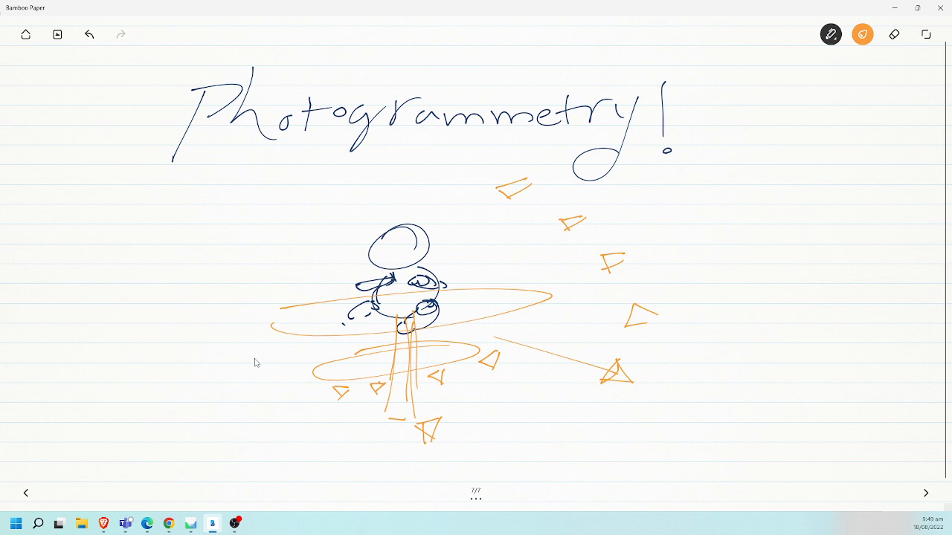
- Stack more wide orange ellipses around the figure at several heights and add two camera markers on its left side
mouse_move(255, 359)
left_mouse_down()
mouse_move(514, 362)
mouse_move(271, 372)
left_mouse_up()
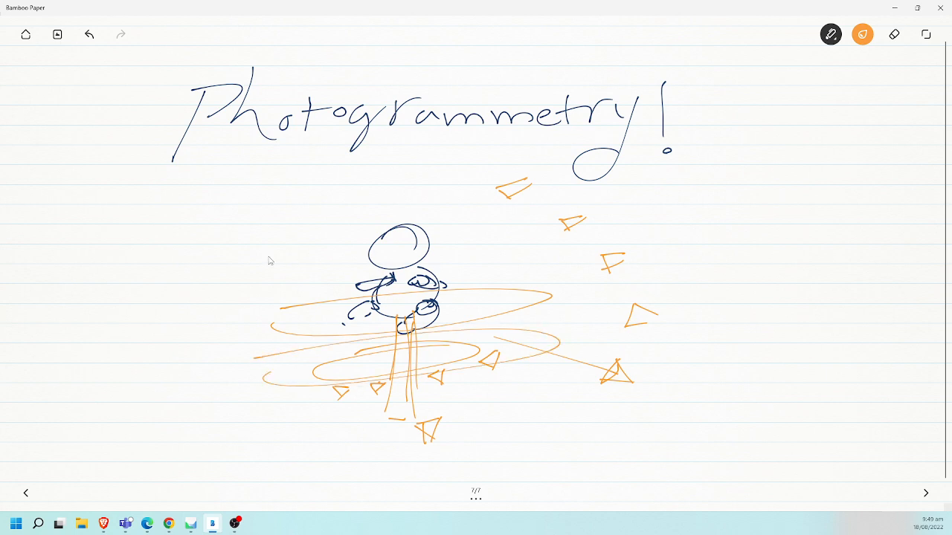
mouse_move(271, 255)
left_mouse_down()
mouse_move(387, 235)
mouse_move(327, 272)
mouse_move(269, 259)
left_mouse_up()
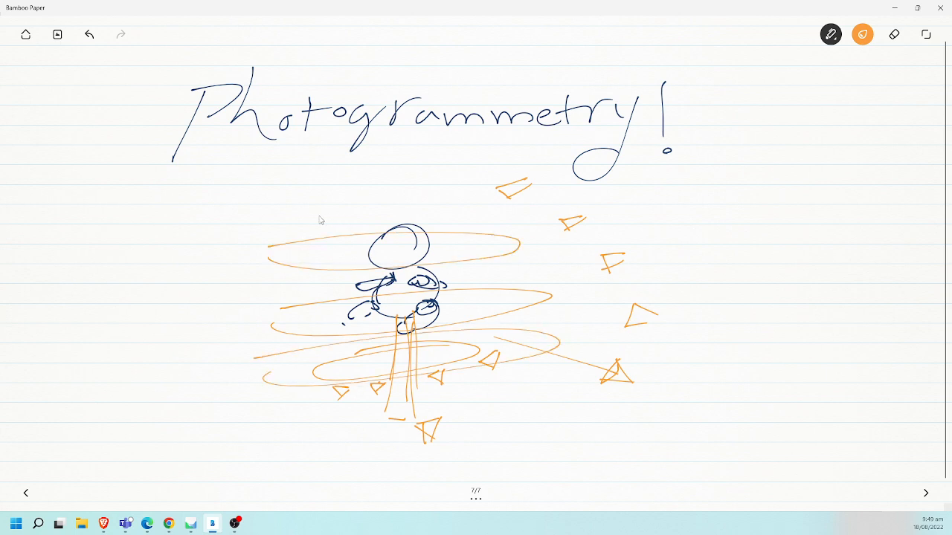
mouse_move(340, 203)
left_mouse_down()
mouse_move(367, 232)
mouse_move(416, 210)
left_mouse_up()
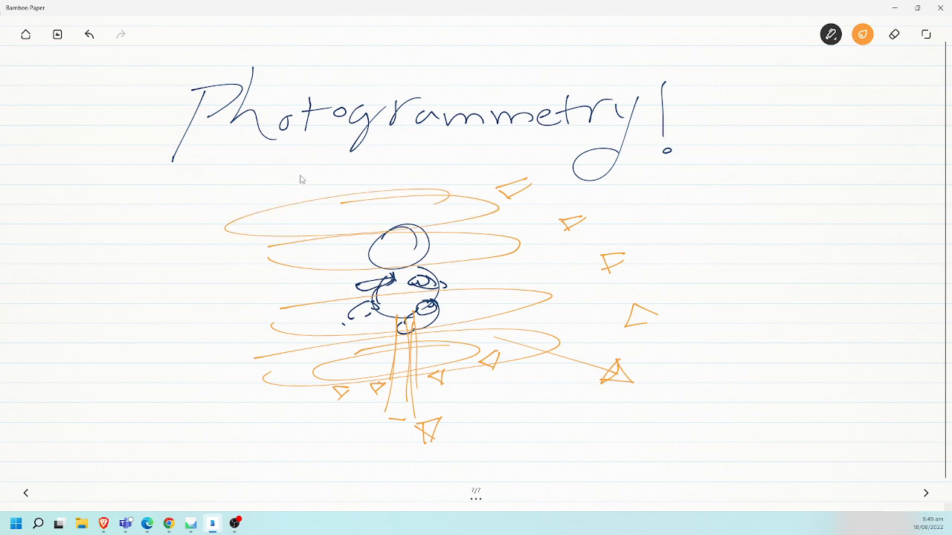
mouse_move(384, 153)
left_mouse_down()
mouse_move(277, 168)
mouse_move(364, 165)
left_mouse_up()
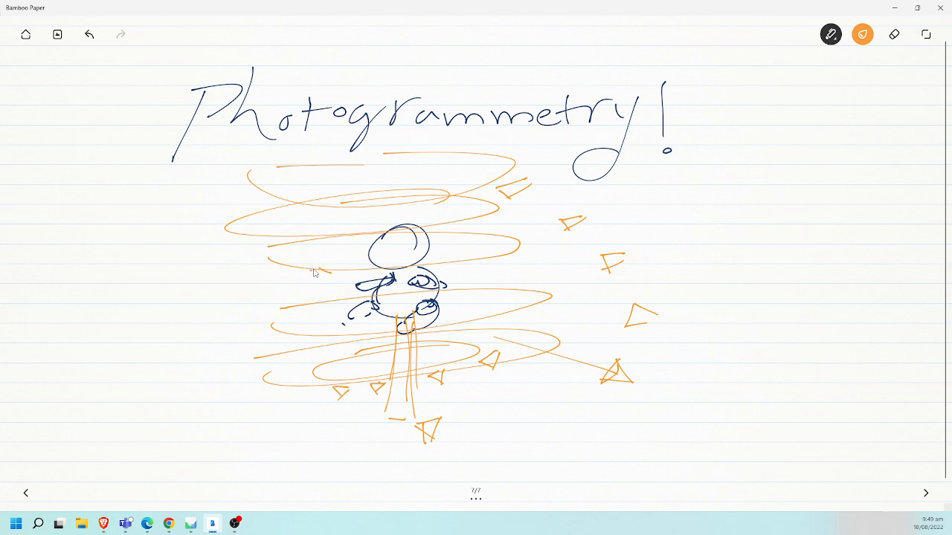
left_click_drag(312, 270, 316, 287)
mouse_move(239, 249)
left_mouse_down()
mouse_move(259, 240)
mouse_move(231, 253)
mouse_move(241, 233)
left_mouse_up()
- Write "a lot of photos" in orange to the right of the sketch
left_click_drag(710, 211, 717, 222)
mouse_move(767, 183)
left_mouse_down()
mouse_move(769, 223)
mouse_move(781, 211)
left_mouse_up()
mouse_move(798, 191)
left_mouse_down()
mouse_move(798, 221)
mouse_move(816, 197)
mouse_move(861, 216)
left_mouse_up()
left_click_drag(855, 207, 877, 201)
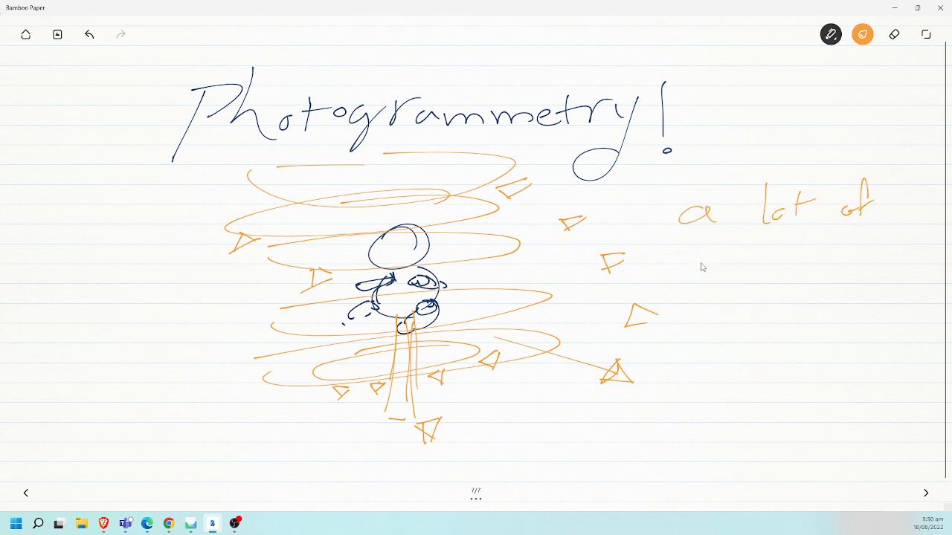
left_click_drag(702, 258, 699, 284)
mouse_move(697, 257)
left_mouse_down()
mouse_move(750, 275)
mouse_move(756, 261)
left_mouse_up()
mouse_move(767, 248)
left_mouse_down()
mouse_move(769, 272)
mouse_move(778, 260)
left_mouse_up()
left_click_drag(780, 263, 798, 268)
- Switch the ink to medium blue and write "from different angles" below the orange note
left_click(862, 34)
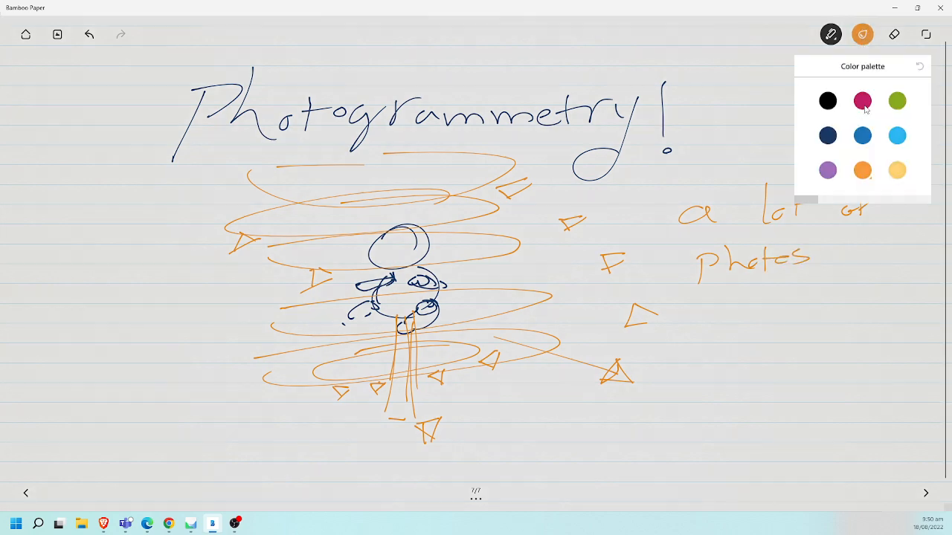
left_click(863, 136)
mouse_move(706, 328)
left_mouse_down()
mouse_move(716, 318)
mouse_move(758, 339)
mouse_move(836, 332)
mouse_move(840, 319)
mouse_move(872, 332)
mouse_move(912, 316)
left_mouse_up()
mouse_move(715, 383)
left_mouse_down()
mouse_move(772, 387)
mouse_move(779, 408)
mouse_move(803, 386)
mouse_move(842, 382)
left_mouse_up()
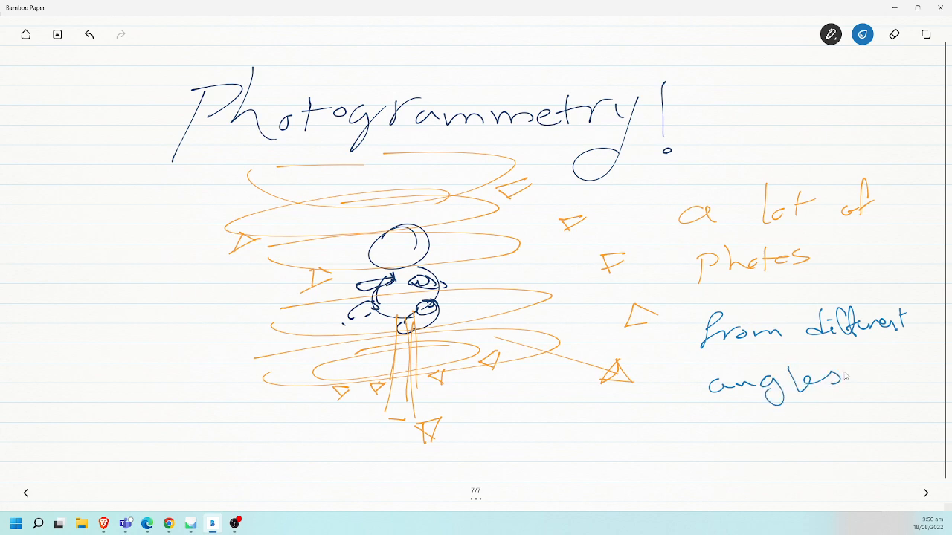
- Go to a new blank page and write "Photos" followed by a right-pointing arrow
left_click(926, 493)
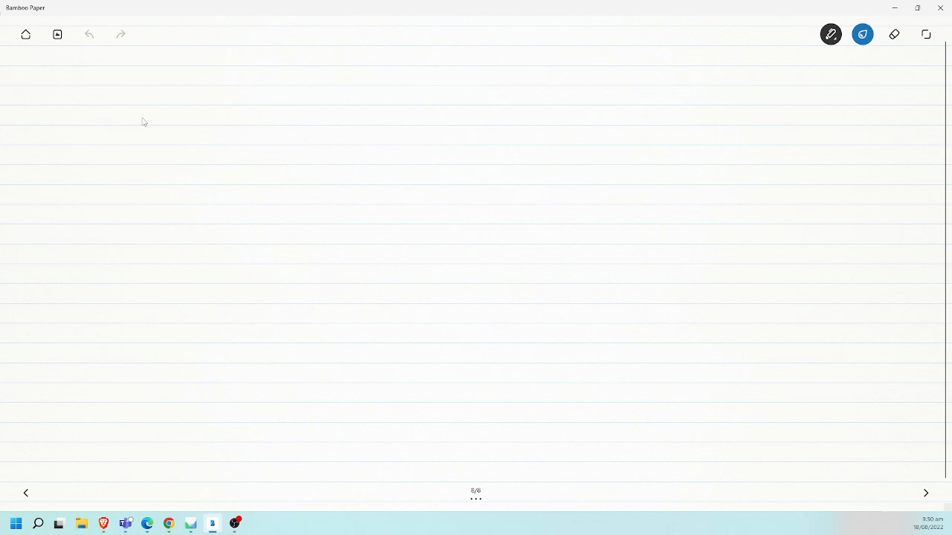
mouse_move(103, 117)
left_mouse_down()
mouse_move(111, 131)
mouse_move(182, 130)
mouse_move(177, 143)
mouse_move(264, 132)
left_mouse_up()
left_click_drag(251, 126, 253, 137)
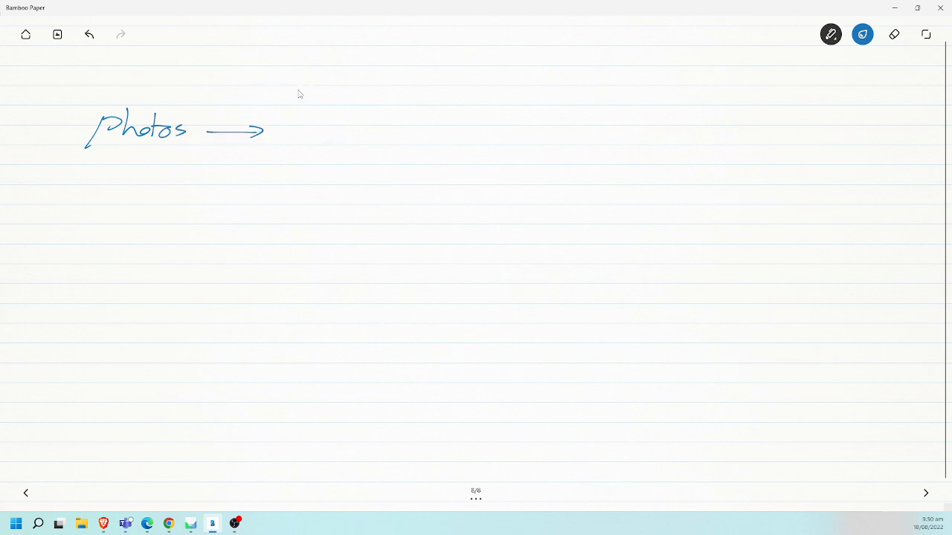
- Write an underlined "APP" heading with "align" beneath it, correcting the misspelt letters, and add an arrow after "align"
mouse_move(294, 95)
left_mouse_down()
mouse_move(309, 84)
mouse_move(323, 94)
mouse_move(354, 78)
left_mouse_up()
left_click_drag(288, 105, 363, 96)
mouse_move(305, 133)
left_mouse_down()
mouse_move(292, 142)
mouse_move(330, 140)
left_mouse_up()
left_click_drag(336, 130, 347, 156)
left_click_drag(360, 113, 363, 135)
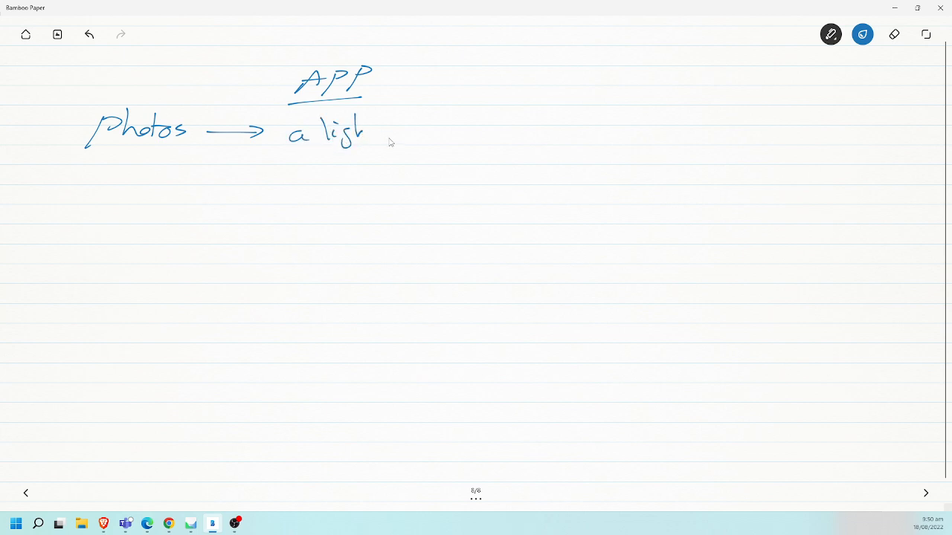
key("ctrl+z")
key("ctrl+z")
key("ctrl+z")
key("ctrl+z")
key("ctrl+z")
mouse_move(308, 125)
left_mouse_down()
mouse_move(310, 144)
mouse_move(333, 156)
mouse_move(432, 136)
left_mouse_up()
left_click_drag(421, 128, 421, 142)
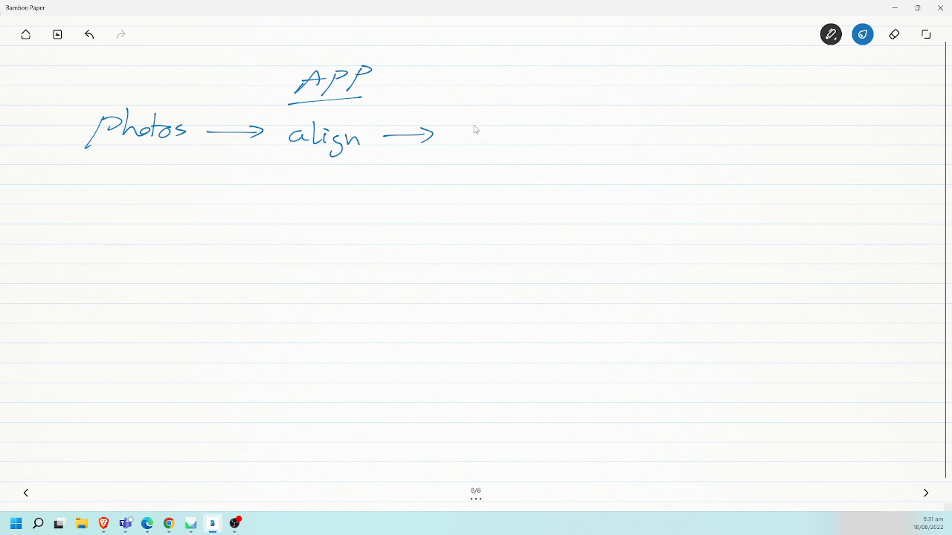
- Continue the workflow line with "point cloud", an arrow and "Mesh"
mouse_move(473, 126)
left_mouse_down()
mouse_move(459, 152)
mouse_move(494, 133)
left_mouse_up()
mouse_move(509, 130)
left_mouse_down()
mouse_move(508, 143)
mouse_move(522, 131)
mouse_move(529, 139)
left_mouse_up()
left_click_drag(524, 127, 574, 139)
mouse_move(587, 115)
left_mouse_down()
mouse_move(585, 139)
mouse_move(613, 132)
mouse_move(631, 108)
mouse_move(713, 127)
left_mouse_up()
left_click_drag(700, 121, 699, 134)
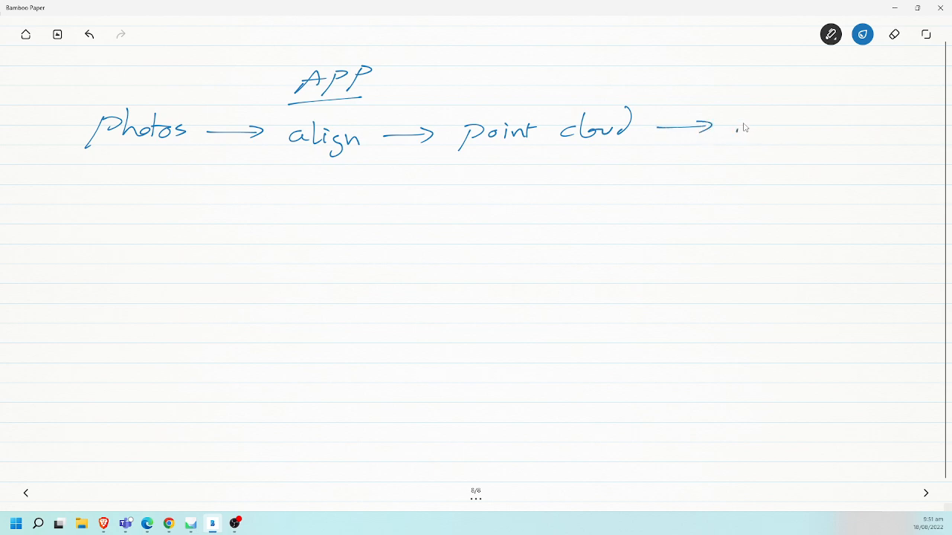
left_click_drag(736, 130, 793, 135)
mouse_move(807, 125)
left_mouse_down()
mouse_move(795, 136)
mouse_move(832, 136)
left_mouse_up()
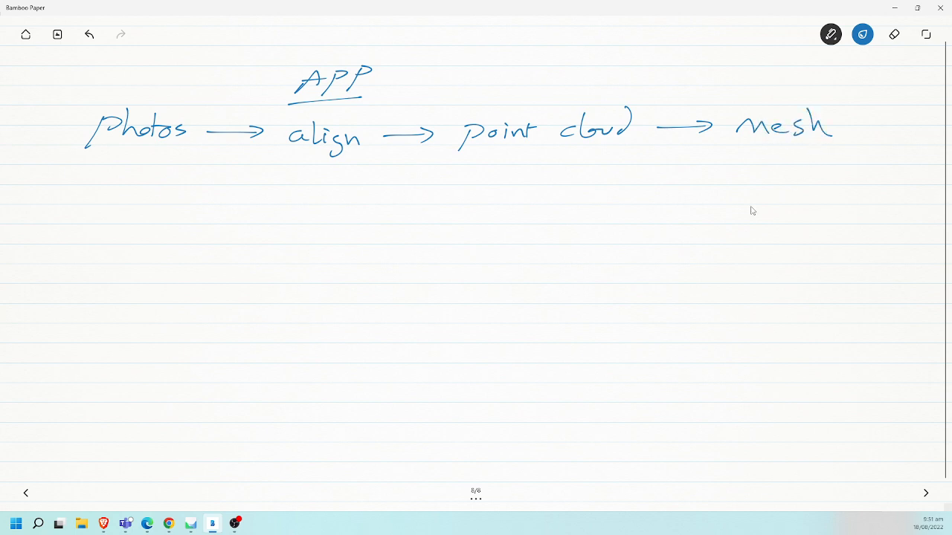
- Underline "Photos" and "Mesh", labelling them "real" and "3D" beneath the lines
left_click_drag(74, 179, 176, 172)
left_click_drag(734, 160, 845, 155)
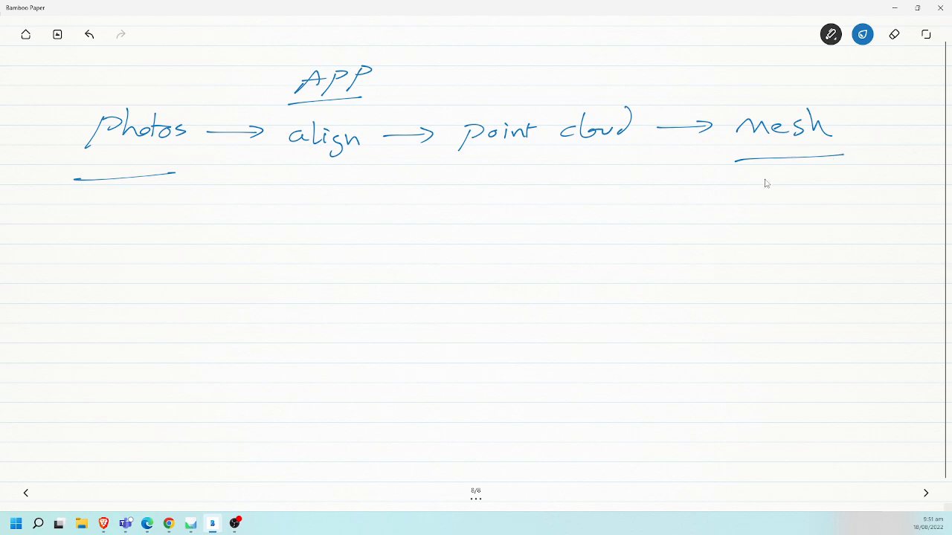
mouse_move(766, 177)
left_mouse_down()
mouse_move(768, 195)
mouse_move(795, 195)
left_mouse_up()
mouse_move(794, 176)
left_mouse_down()
mouse_move(811, 179)
mouse_move(795, 192)
left_mouse_up()
mouse_move(91, 194)
left_mouse_down()
mouse_move(90, 213)
mouse_move(127, 208)
mouse_move(140, 187)
mouse_move(145, 214)
left_mouse_up()
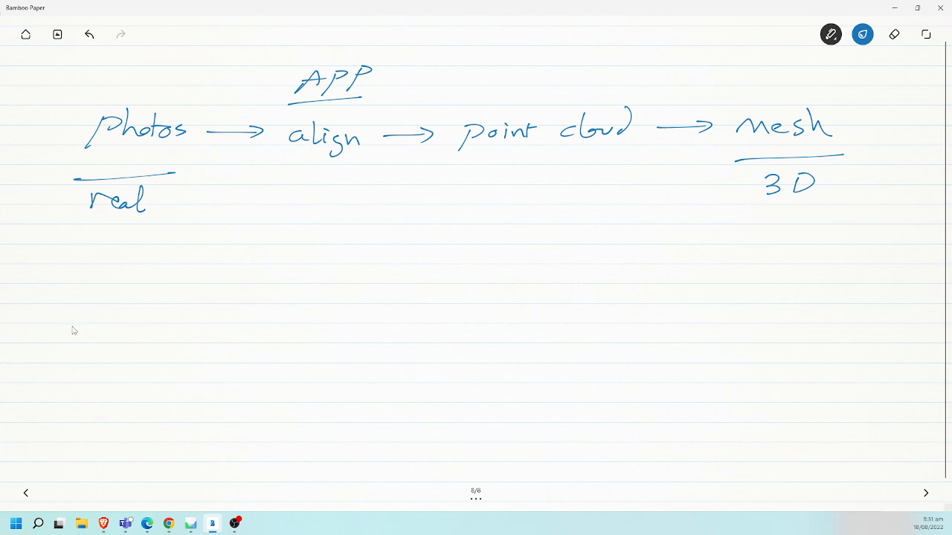
- Write "Mesh → processing & retopology" as a second line and add "→ texture" after "Mesh" in the first
mouse_move(74, 329)
left_mouse_down()
mouse_move(266, 318)
mouse_move(293, 336)
mouse_move(361, 315)
mouse_move(534, 308)
mouse_move(535, 327)
mouse_move(632, 310)
mouse_move(648, 323)
mouse_move(667, 304)
mouse_move(676, 313)
mouse_move(699, 298)
mouse_move(732, 315)
mouse_move(751, 306)
left_mouse_up()
mouse_move(755, 305)
left_mouse_down()
mouse_move(778, 300)
mouse_move(742, 308)
mouse_move(722, 326)
left_mouse_up()
key("ctrl+z")
mouse_move(750, 300)
left_mouse_down()
mouse_move(765, 308)
mouse_move(741, 351)
left_mouse_up()
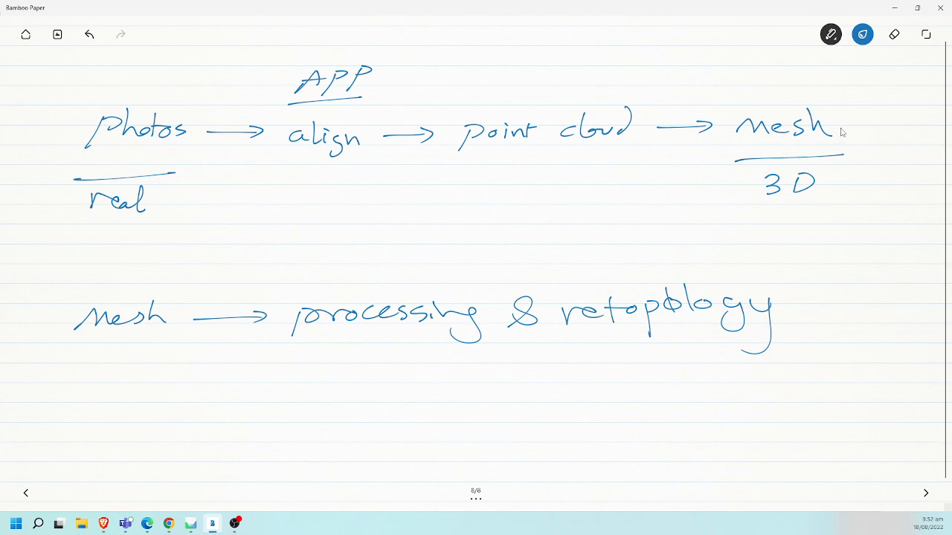
mouse_move(850, 131)
left_mouse_down()
mouse_move(893, 124)
mouse_move(918, 140)
mouse_move(936, 133)
mouse_move(946, 143)
mouse_move(943, 136)
left_mouse_up()
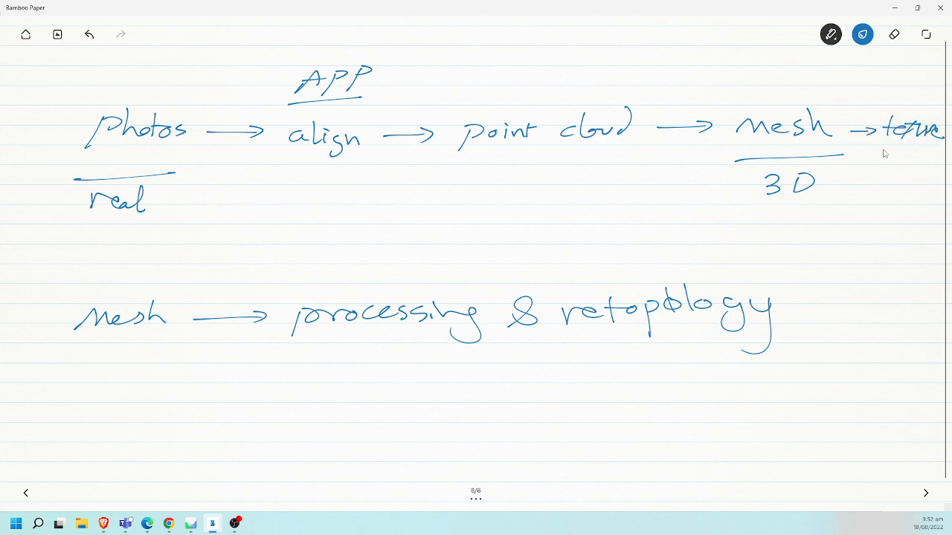
- Underline the workflow from "align" onward and write "Agisoft Metashap" and "Reality Capture" below it in magenta, plus "Maya" under "retopology"
left_click_drag(301, 206, 916, 191)
left_click(863, 34)
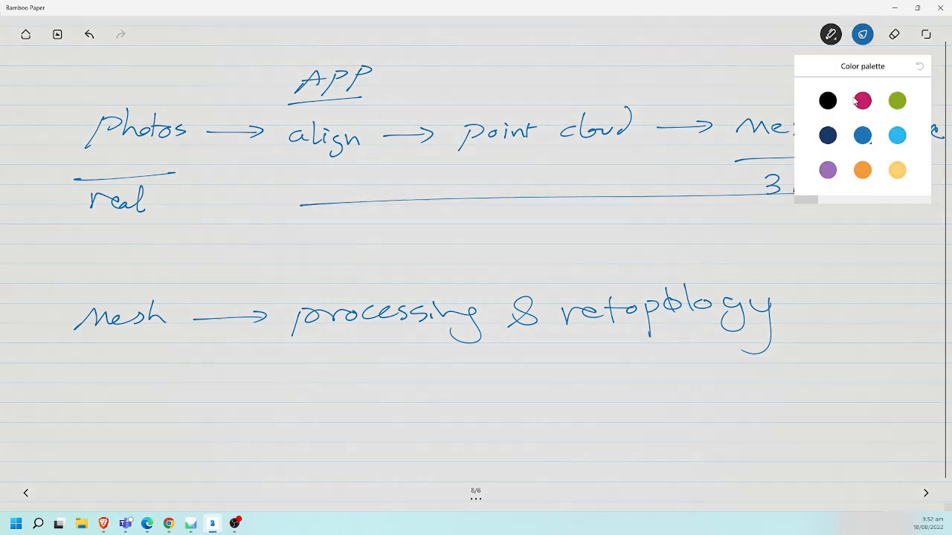
left_click(862, 101)
left_click(325, 235)
mouse_move(322, 242)
left_mouse_down()
mouse_move(408, 224)
mouse_move(416, 238)
mouse_move(444, 221)
mouse_move(448, 241)
left_mouse_up()
mouse_move(526, 237)
left_mouse_down()
mouse_move(595, 220)
mouse_move(618, 229)
mouse_move(648, 214)
mouse_move(673, 231)
mouse_move(703, 215)
left_mouse_up()
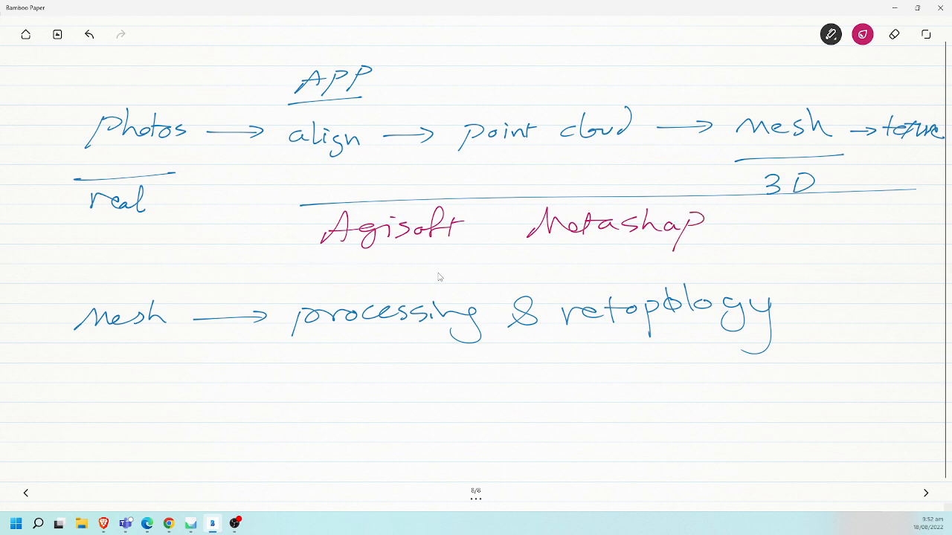
mouse_move(518, 261)
left_mouse_down()
mouse_move(515, 279)
mouse_move(597, 261)
mouse_move(669, 272)
mouse_move(736, 261)
mouse_move(724, 270)
left_mouse_up()
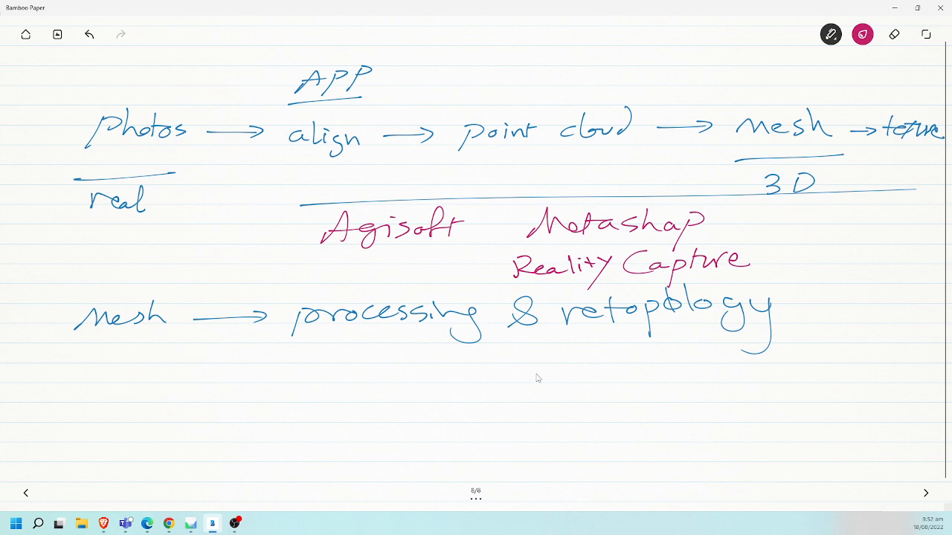
mouse_move(537, 402)
left_mouse_down()
mouse_move(570, 383)
mouse_move(608, 398)
mouse_move(633, 378)
mouse_move(653, 402)
mouse_move(681, 399)
left_mouse_up()
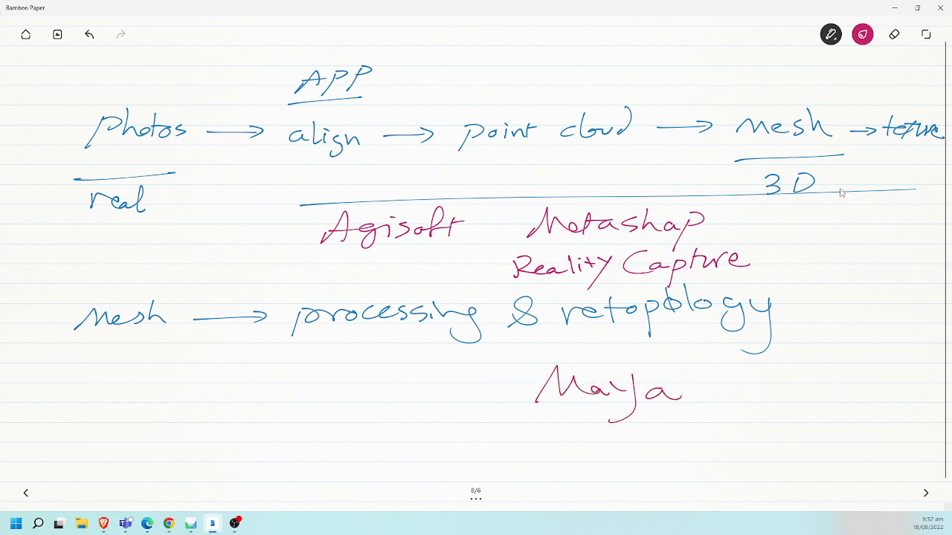
- Switch the ink back to medium blue and write "- Avoid anything shiny" on a new blank page
left_click(859, 38)
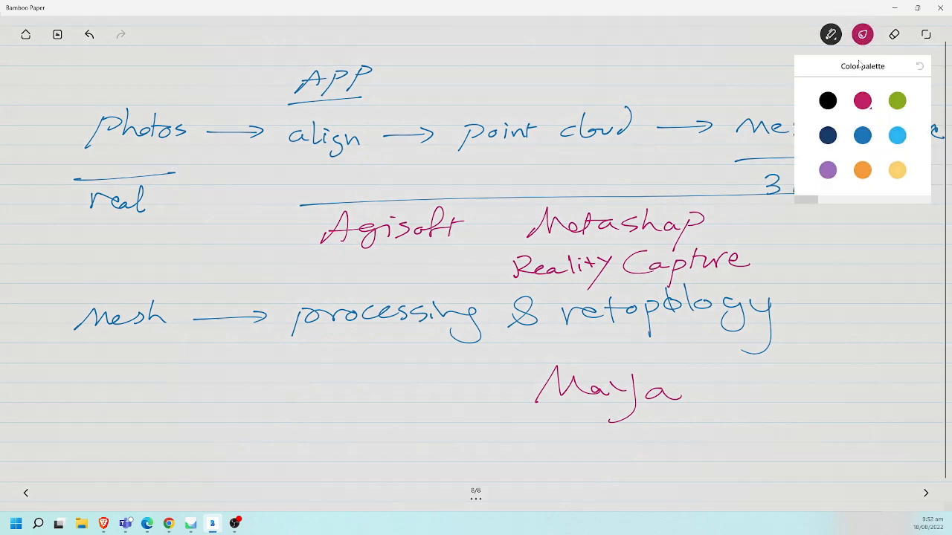
left_click(861, 140)
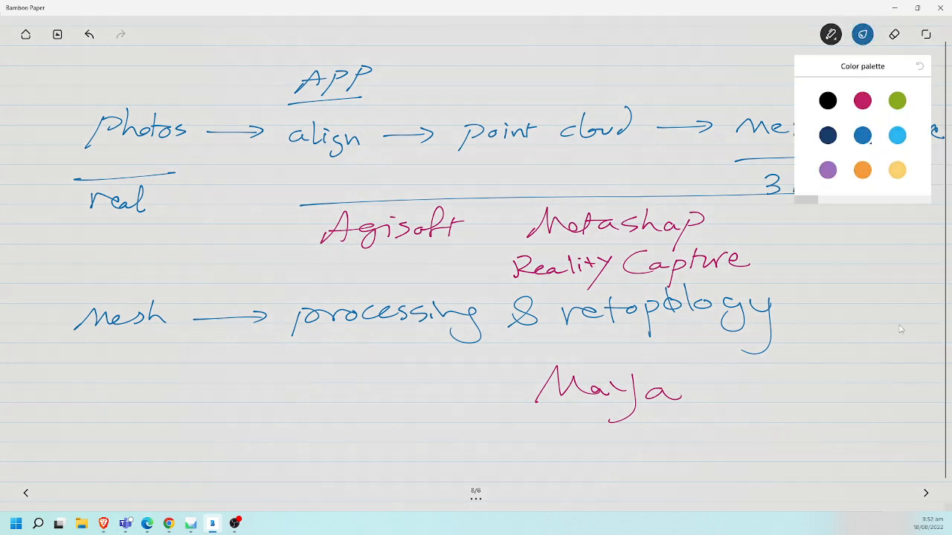
left_click(927, 496)
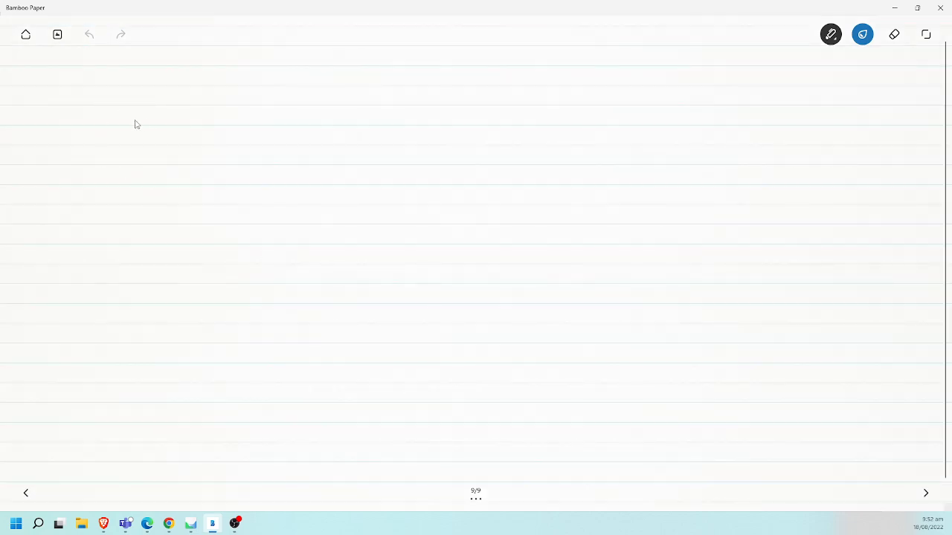
mouse_move(106, 121)
left_mouse_down()
mouse_move(189, 130)
mouse_move(195, 118)
left_mouse_up()
left_click_drag(201, 119, 234, 121)
left_click_drag(241, 120, 241, 130)
left_click(243, 109)
left_click_drag(262, 98, 262, 131)
mouse_move(353, 118)
left_mouse_down()
mouse_move(377, 128)
mouse_move(371, 147)
mouse_move(435, 119)
mouse_move(448, 124)
mouse_move(446, 138)
left_mouse_up()
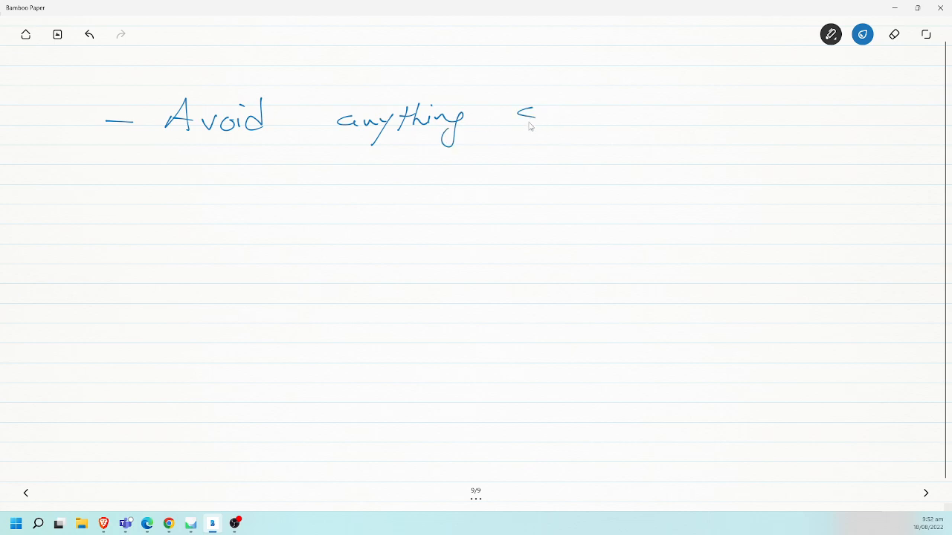
mouse_move(557, 122)
left_mouse_down()
mouse_move(576, 125)
mouse_move(610, 101)
mouse_move(572, 148)
left_mouse_up()
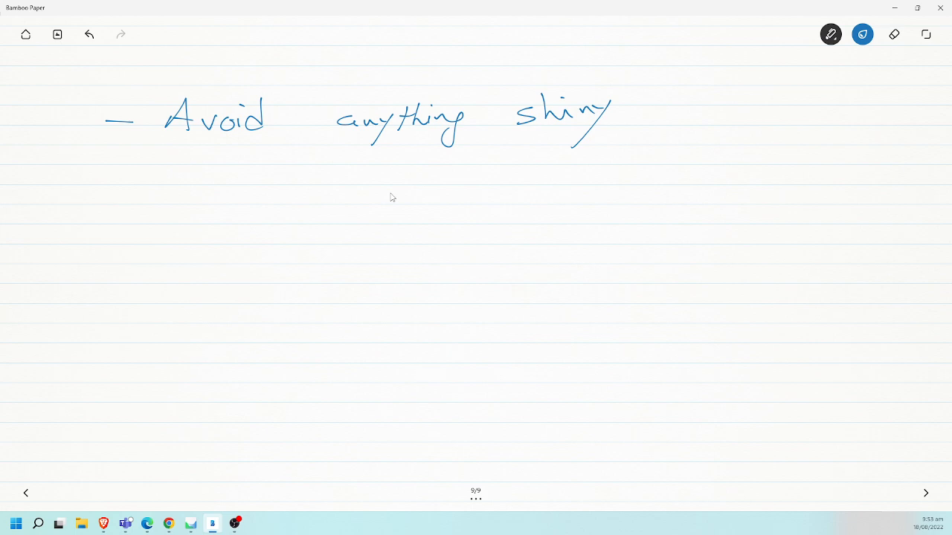
- Write a second bullet line with ditto marks under "Avoid" and "anything", followed by "transparent"
left_click_drag(102, 170, 129, 170)
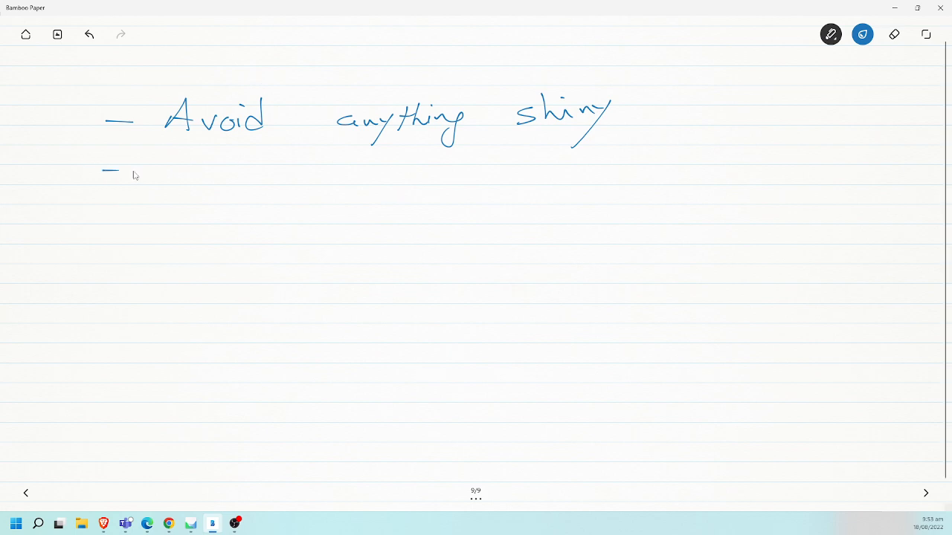
left_click_drag(205, 174, 185, 177)
left_click_drag(413, 176, 398, 186)
mouse_move(529, 167)
left_mouse_down()
mouse_move(558, 183)
mouse_move(725, 168)
mouse_move(730, 180)
left_mouse_up()
left_click_drag(719, 160, 743, 156)
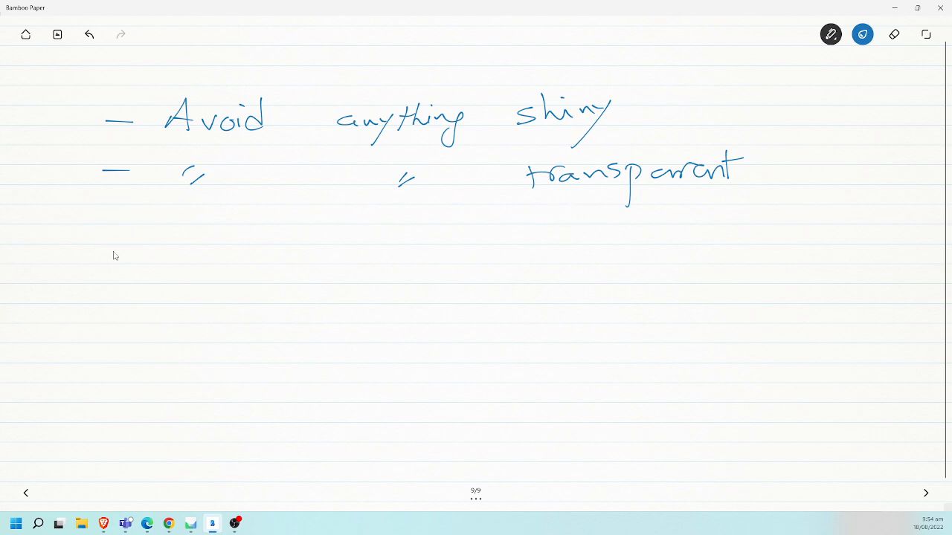
- Write "- try to keep a" as the third bullet line, redoing the misdrawn first word
left_click_drag(101, 248, 131, 248)
mouse_move(182, 230)
left_mouse_down()
mouse_move(187, 257)
mouse_move(216, 254)
left_mouse_up()
mouse_move(214, 250)
left_mouse_down()
mouse_move(227, 251)
mouse_move(192, 254)
mouse_move(239, 242)
mouse_move(221, 269)
left_mouse_up()
key("ctrl+z")
key("ctrl+z")
mouse_move(284, 229)
left_mouse_down()
mouse_move(283, 251)
mouse_move(305, 242)
left_mouse_up()
mouse_move(356, 222)
left_mouse_down()
mouse_move(357, 251)
mouse_move(378, 250)
left_mouse_up()
left_click_drag(379, 246, 410, 249)
mouse_move(409, 238)
left_mouse_down()
mouse_move(408, 275)
mouse_move(411, 255)
left_mouse_up()
left_click_drag(496, 242, 511, 250)
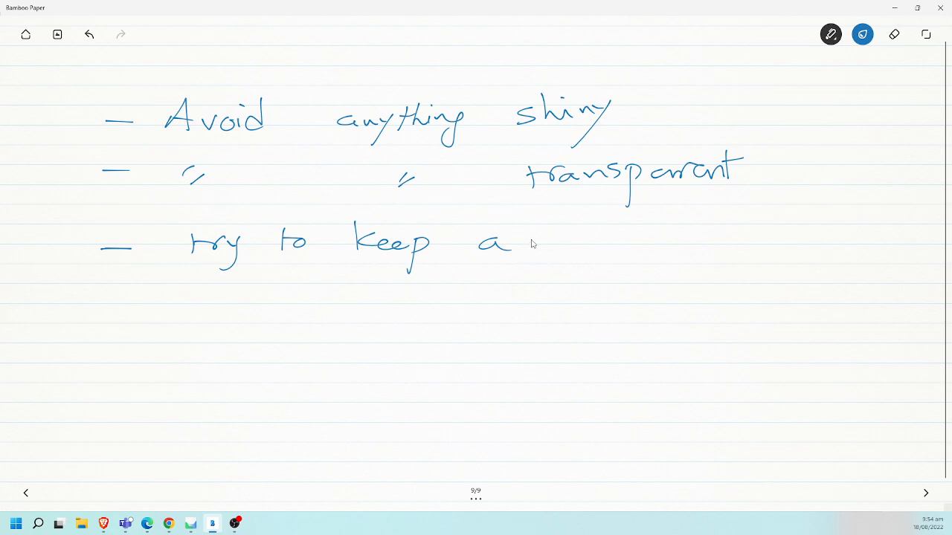
- Undo the "a" after "keep" and finish the third bullet with "the same distance"
key("ctrl+z")
mouse_move(488, 234)
left_mouse_down()
mouse_move(491, 257)
mouse_move(500, 240)
left_mouse_up()
mouse_move(504, 229)
left_mouse_down()
mouse_move(524, 251)
mouse_move(548, 250)
left_mouse_up()
mouse_move(574, 235)
left_mouse_down()
mouse_move(611, 248)
mouse_move(714, 243)
left_mouse_up()
mouse_move(701, 238)
left_mouse_down()
mouse_move(725, 227)
mouse_move(751, 248)
mouse_move(831, 240)
left_mouse_up()
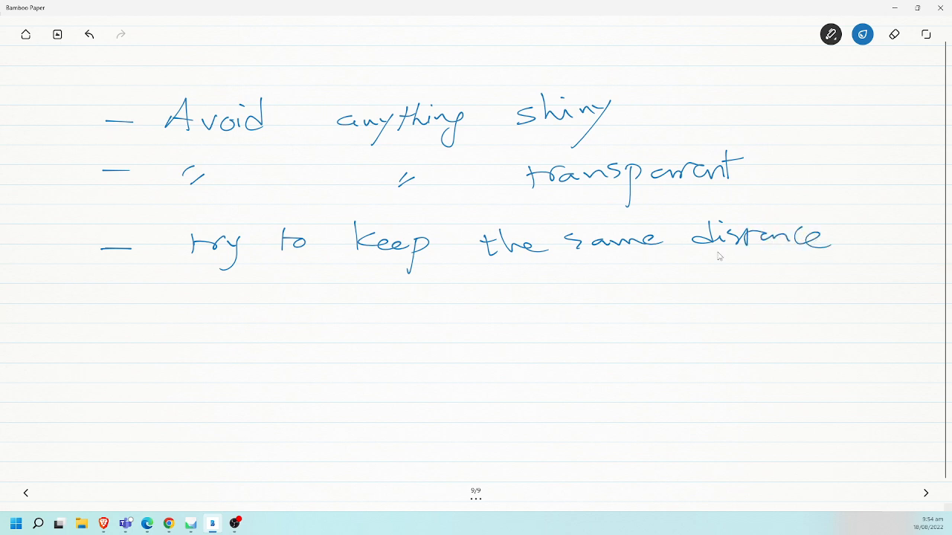
- Write "- high res photos matter!" as the fourth bullet line
mouse_move(116, 305)
left_mouse_down()
mouse_move(105, 305)
mouse_move(128, 303)
left_mouse_up()
left_click_drag(191, 288, 211, 311)
left_click_drag(222, 302, 217, 311)
mouse_move(240, 305)
left_mouse_down()
mouse_move(257, 320)
mouse_move(287, 305)
mouse_move(321, 318)
left_mouse_up()
mouse_move(381, 304)
left_mouse_down()
mouse_move(372, 331)
mouse_move(411, 311)
mouse_move(551, 305)
mouse_move(584, 314)
mouse_move(682, 299)
left_mouse_up()
left_click(683, 315)
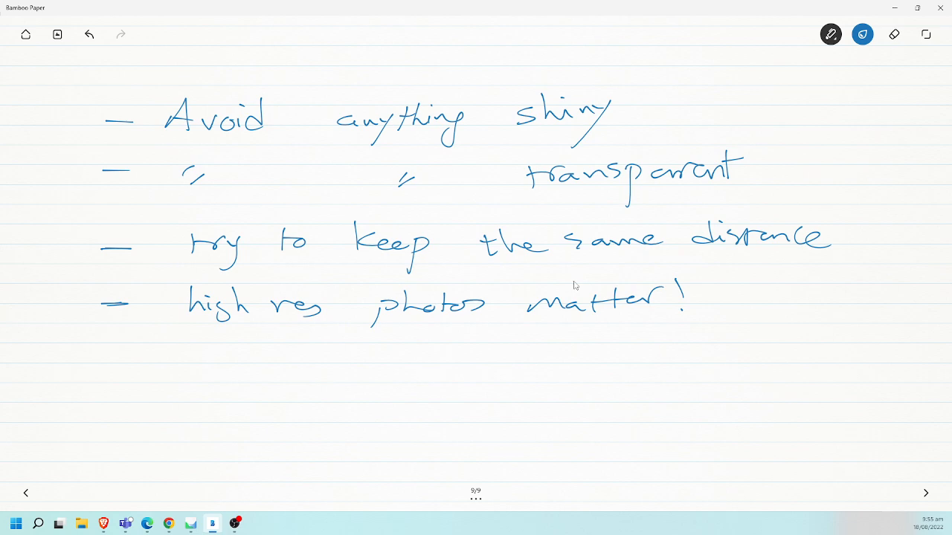
- Begin the fifth bullet line with "- lighting", undoing and rewriting the first attempt at the word
left_click_drag(104, 360, 123, 359)
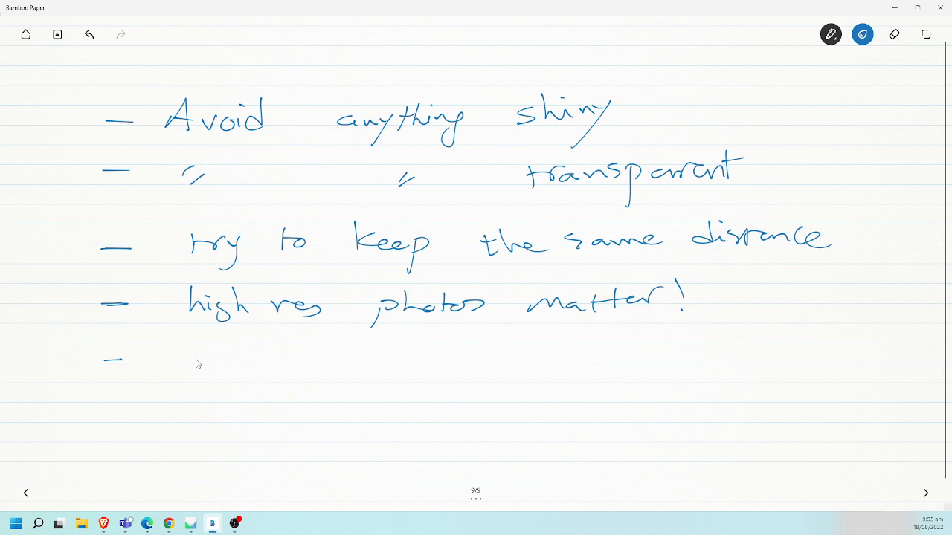
mouse_move(195, 364)
left_mouse_down()
mouse_move(258, 379)
mouse_move(281, 370)
mouse_move(257, 365)
left_mouse_up()
key("ctrl+z")
key("ctrl+z")
key("ctrl+z")
key("ctrl+z")
mouse_move(191, 346)
left_mouse_down()
mouse_move(202, 372)
mouse_move(222, 383)
left_mouse_up()
mouse_move(238, 346)
left_mouse_down()
mouse_move(238, 361)
mouse_move(257, 372)
left_mouse_up()
mouse_move(266, 354)
left_mouse_down()
mouse_move(265, 374)
mouse_move(274, 360)
left_mouse_up()
mouse_move(286, 361)
left_mouse_down()
mouse_move(288, 376)
mouse_move(312, 369)
mouse_move(310, 382)
left_mouse_up()
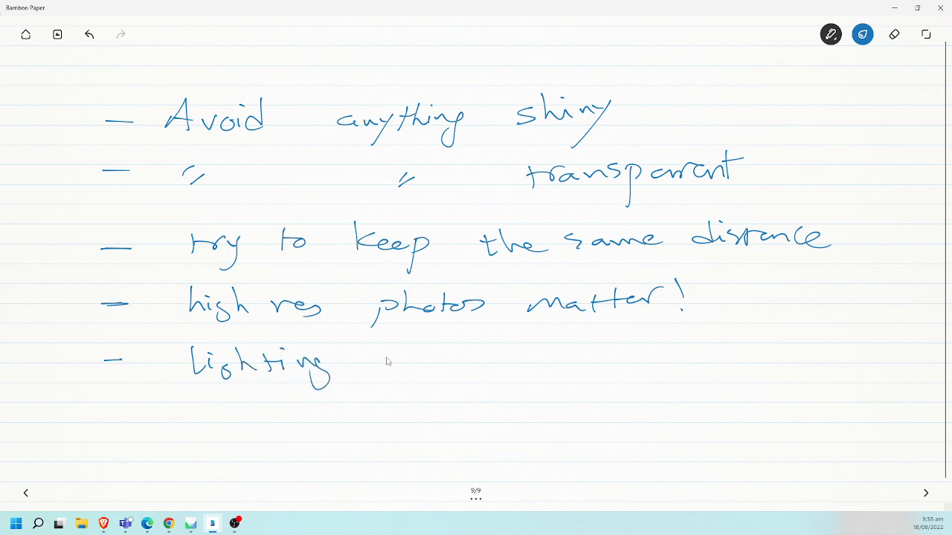
- Complete the lighting bullet by writing "bright & even" after "lighting"
mouse_move(384, 343)
left_mouse_down()
mouse_move(390, 369)
mouse_move(408, 361)
left_mouse_up()
mouse_move(428, 369)
left_mouse_down()
mouse_move(446, 359)
mouse_move(449, 366)
left_mouse_up()
left_click_drag(443, 345, 452, 351)
mouse_move(464, 358)
left_mouse_down()
mouse_move(457, 369)
mouse_move(489, 367)
left_mouse_up()
mouse_move(505, 344)
left_mouse_down()
mouse_move(507, 363)
mouse_move(509, 350)
left_mouse_up()
mouse_move(546, 376)
left_mouse_down()
mouse_move(571, 349)
mouse_move(706, 363)
left_mouse_up()
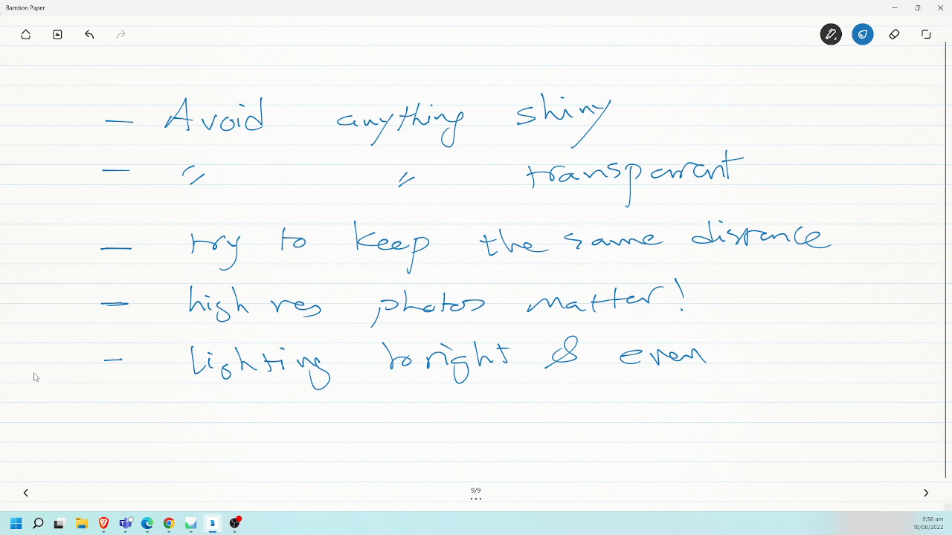
- Write "- use polarizing filters" as the sixth bullet line
left_click_drag(108, 426, 127, 424)
mouse_move(206, 410)
left_mouse_down()
mouse_move(225, 425)
mouse_move(260, 421)
mouse_move(302, 445)
mouse_move(318, 421)
mouse_move(364, 433)
left_mouse_up()
mouse_move(377, 420)
left_mouse_down()
mouse_move(384, 432)
mouse_move(415, 418)
mouse_move(477, 429)
mouse_move(639, 412)
left_mouse_up()
left_click_drag(656, 409, 644, 422)
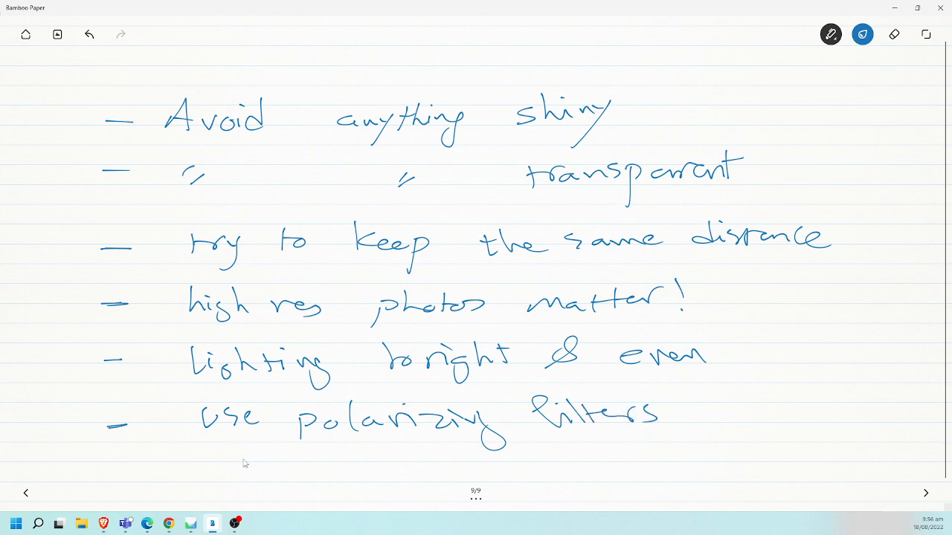
- Continue the polarizing filters bullet with "and on camera fill light" on the line beneath it
left_click_drag(184, 458, 262, 458)
left_click_drag(276, 467, 358, 469)
mouse_move(366, 469)
left_mouse_down()
mouse_move(407, 469)
mouse_move(417, 455)
left_mouse_up()
mouse_move(425, 461)
left_mouse_down()
mouse_move(478, 457)
mouse_move(559, 479)
mouse_move(616, 454)
left_mouse_up()
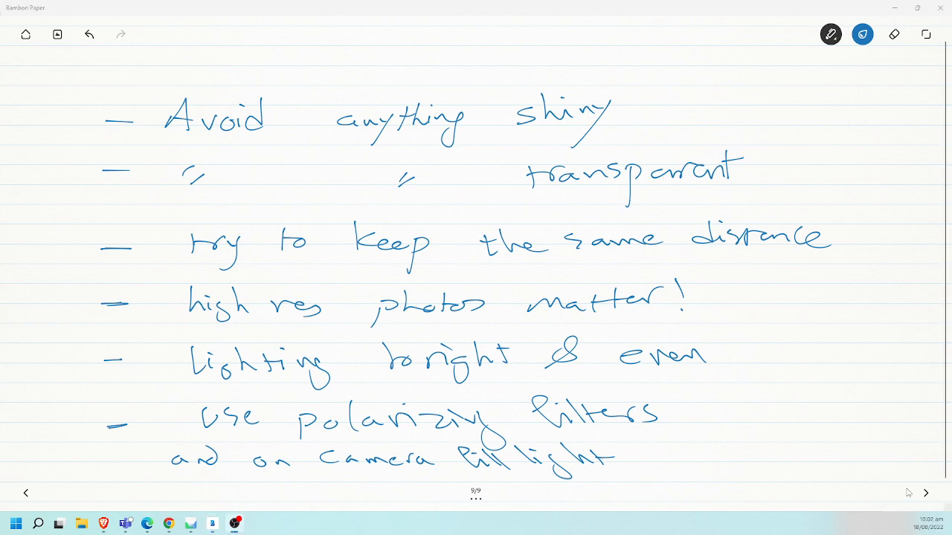
- Go to a new blank page and write "- Background matters!" as its first bullet line
left_click(926, 494)
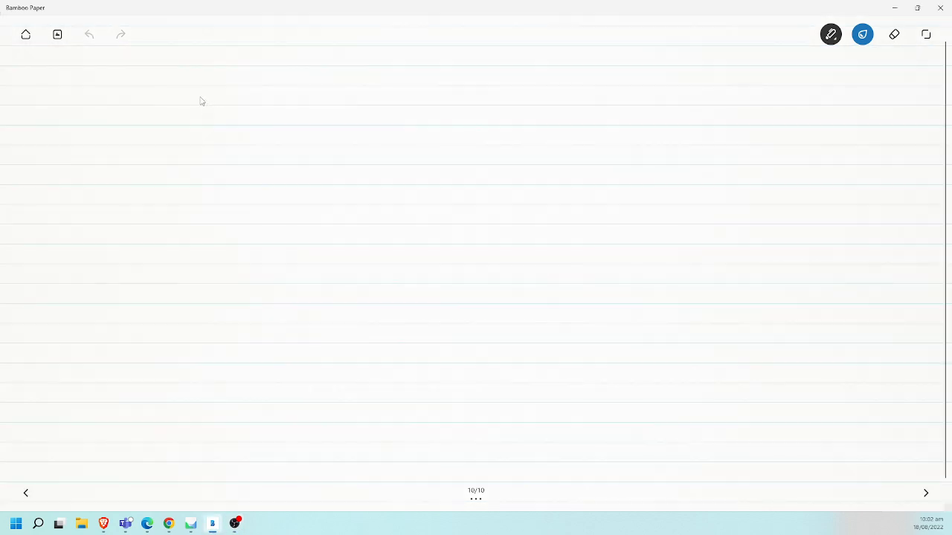
left_click_drag(111, 105, 215, 112)
mouse_move(226, 88)
left_mouse_down()
mouse_move(250, 104)
mouse_move(341, 106)
mouse_move(359, 75)
left_mouse_up()
left_click_drag(424, 111, 493, 100)
mouse_move(505, 80)
left_mouse_down()
mouse_move(516, 100)
mouse_move(574, 81)
mouse_move(587, 113)
left_mouse_up()
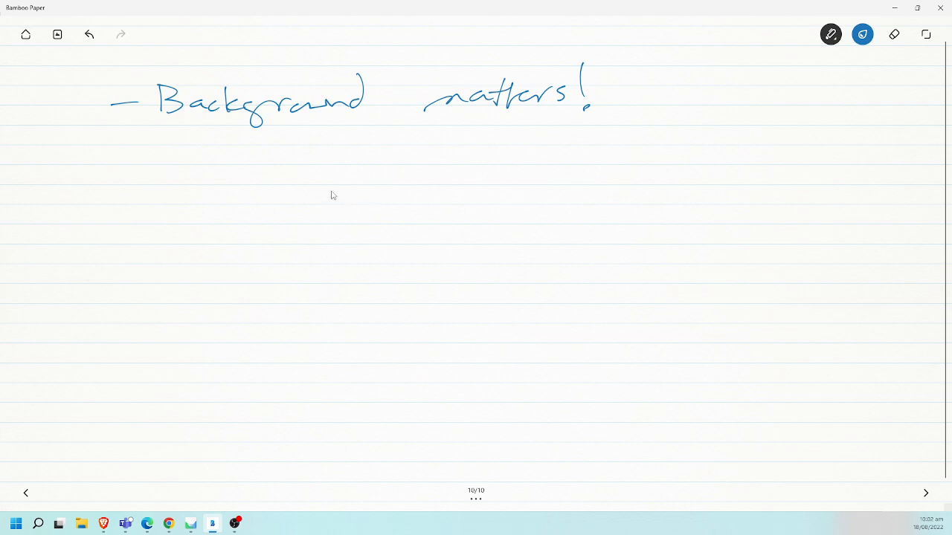
- Sketch a round object resting on a three-dimensional box below the "Background matters!" line
left_click_drag(334, 176, 309, 189)
mouse_move(292, 245)
left_mouse_down()
mouse_move(378, 242)
mouse_move(362, 280)
mouse_move(279, 269)
mouse_move(351, 268)
mouse_move(376, 293)
mouse_move(350, 323)
left_mouse_up()
mouse_move(281, 271)
left_mouse_down()
mouse_move(279, 326)
mouse_move(347, 327)
mouse_move(376, 296)
left_mouse_up()
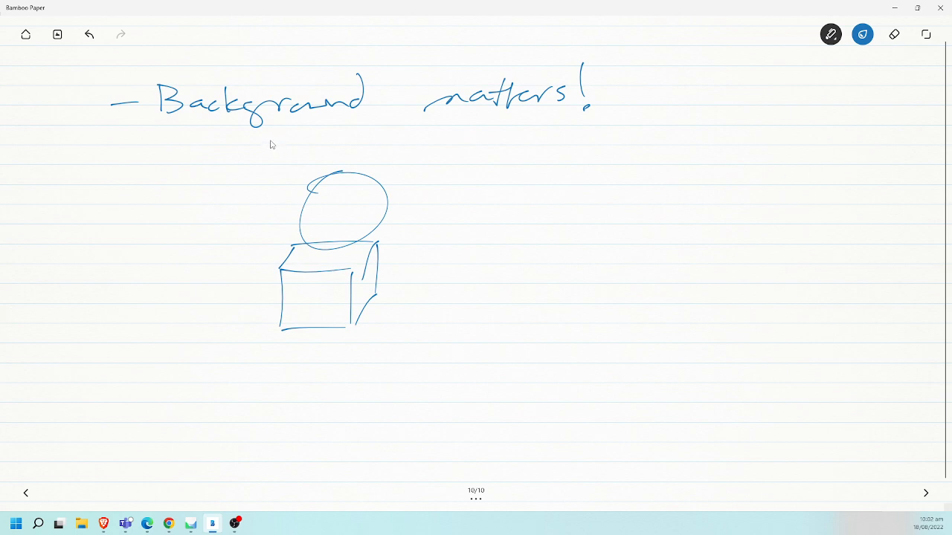
- Sketch an upright four-sided background panel in perspective beside the round object and its box
left_click_drag(279, 133, 183, 162)
left_click_drag(178, 165, 177, 318)
left_click_drag(284, 137, 271, 244)
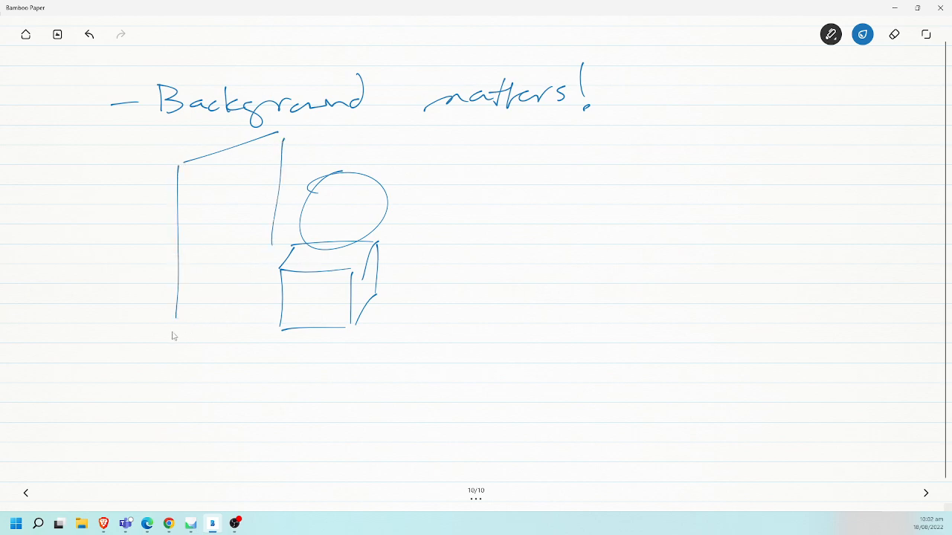
left_click_drag(172, 332, 276, 266)
- Add small triangular camera markers around the round object and a mark on the background panel
mouse_move(422, 170)
left_mouse_down()
mouse_move(437, 185)
mouse_move(448, 167)
mouse_move(453, 178)
left_mouse_up()
mouse_move(311, 156)
left_mouse_down()
mouse_move(332, 146)
mouse_move(304, 156)
left_mouse_up()
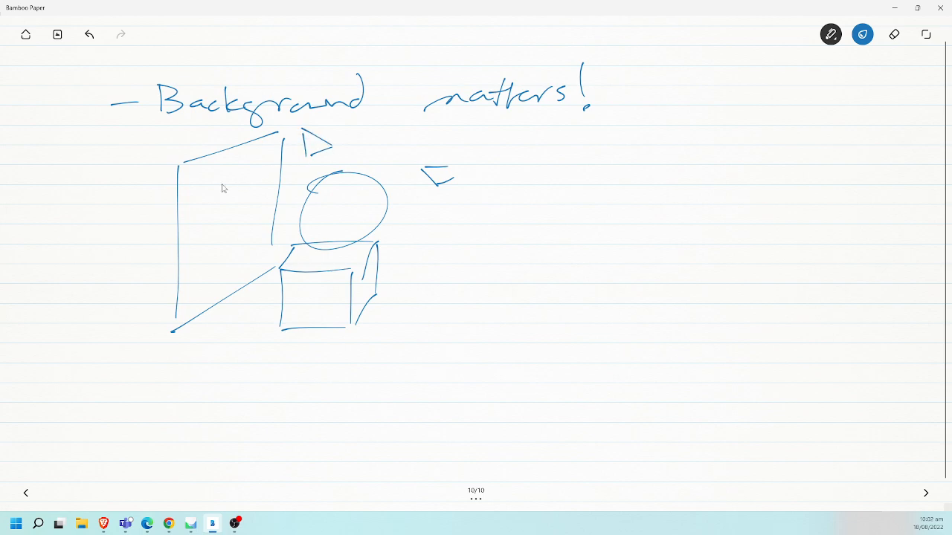
mouse_move(194, 185)
left_mouse_down()
mouse_move(176, 207)
mouse_move(150, 190)
mouse_move(194, 186)
mouse_move(177, 208)
left_mouse_up()
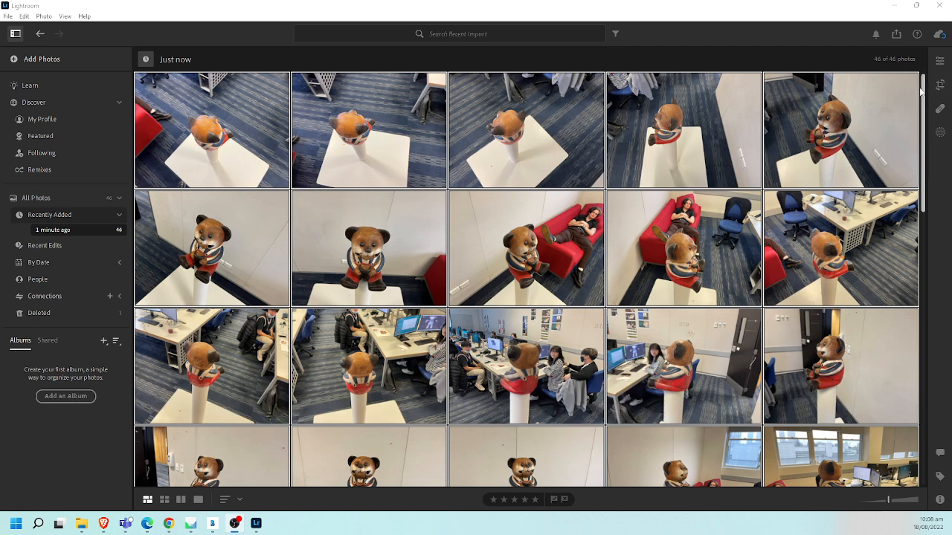
- Switch to Lightroom and look through the recently imported photos of the bear figurine from start to end
left_click_drag(922, 86, 929, 216)
scroll(943, 306, "down", 3)
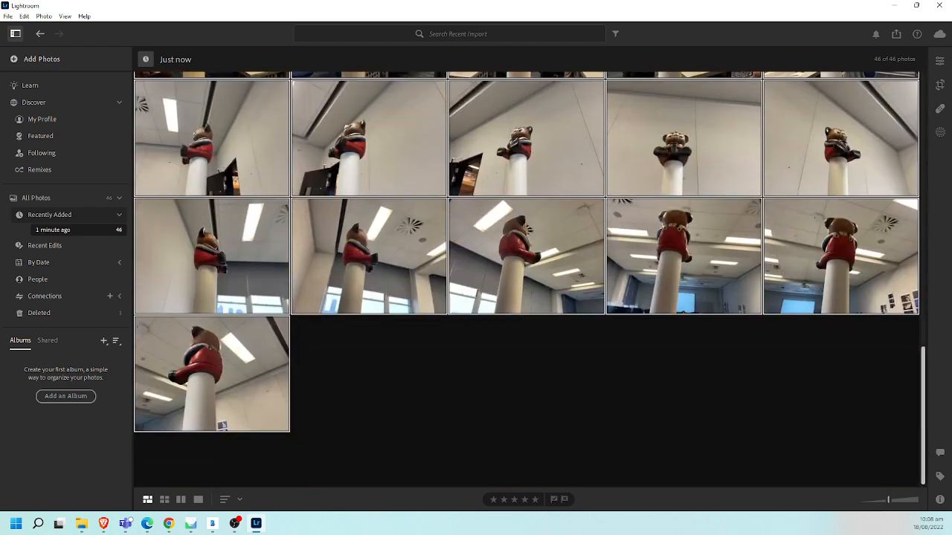
scroll(526, 280, "up", 10)
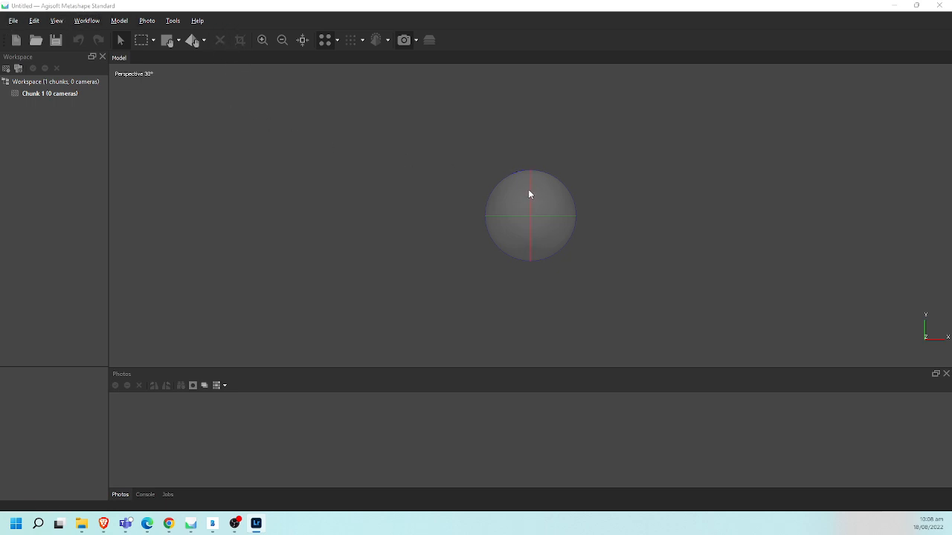
- Switch to Agisoft Metashape and add all the photos from the Photogrammetry folder in Pictures to the project
left_click_drag(529, 190, 548, 196)
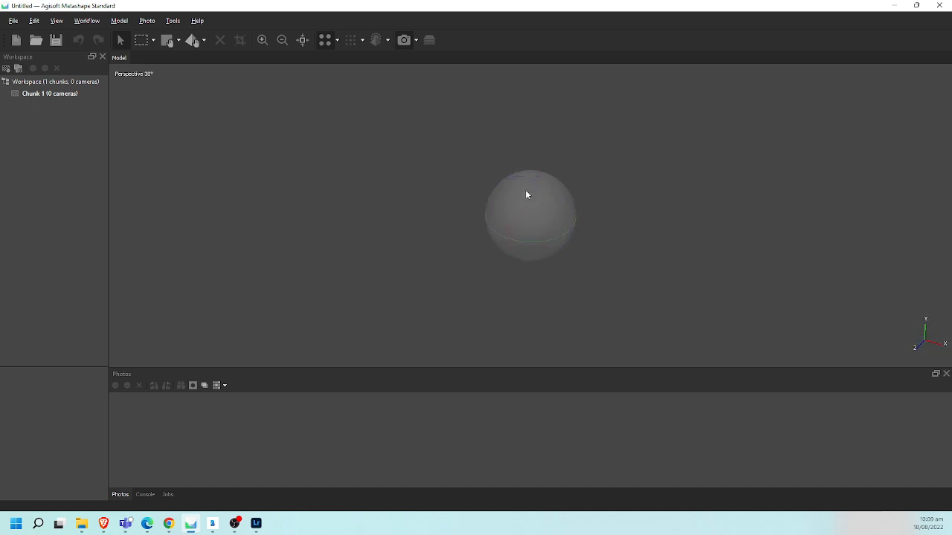
left_click(91, 22)
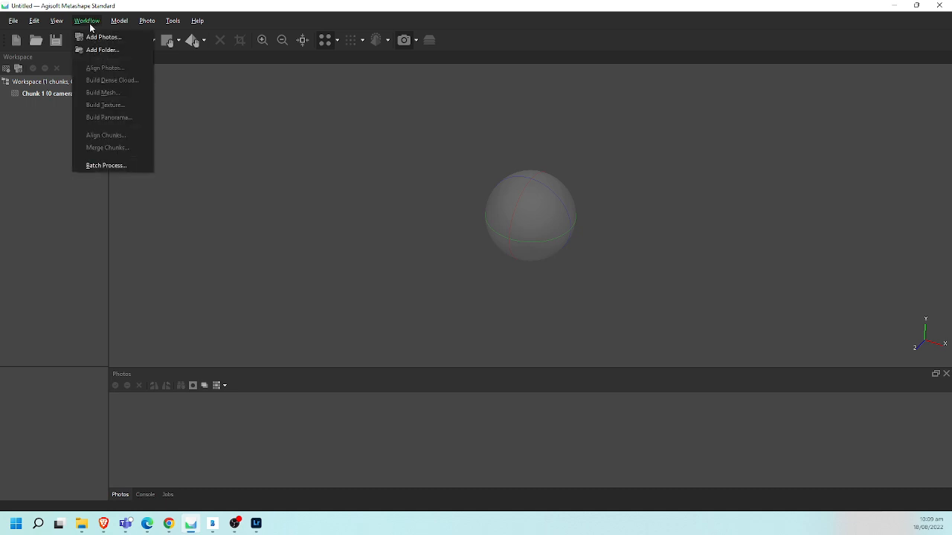
left_click(102, 36)
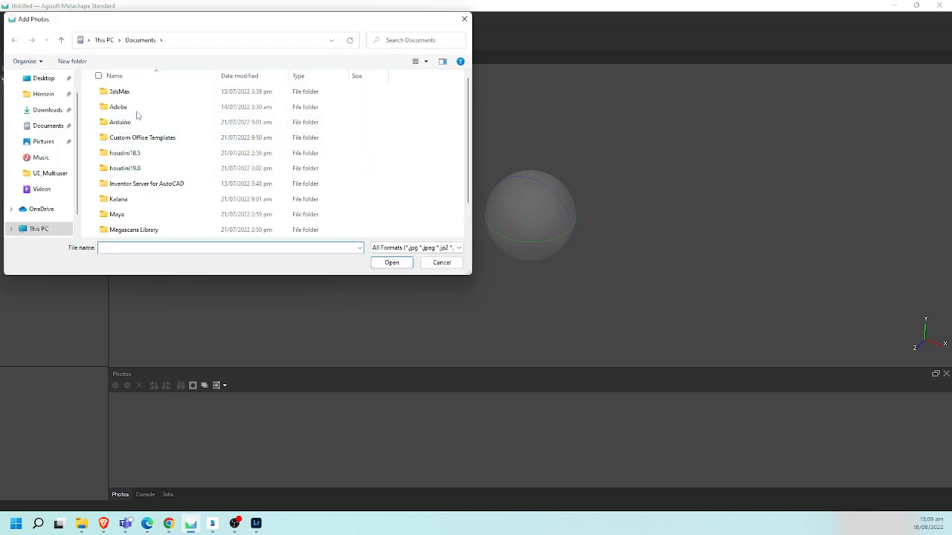
left_click(55, 143)
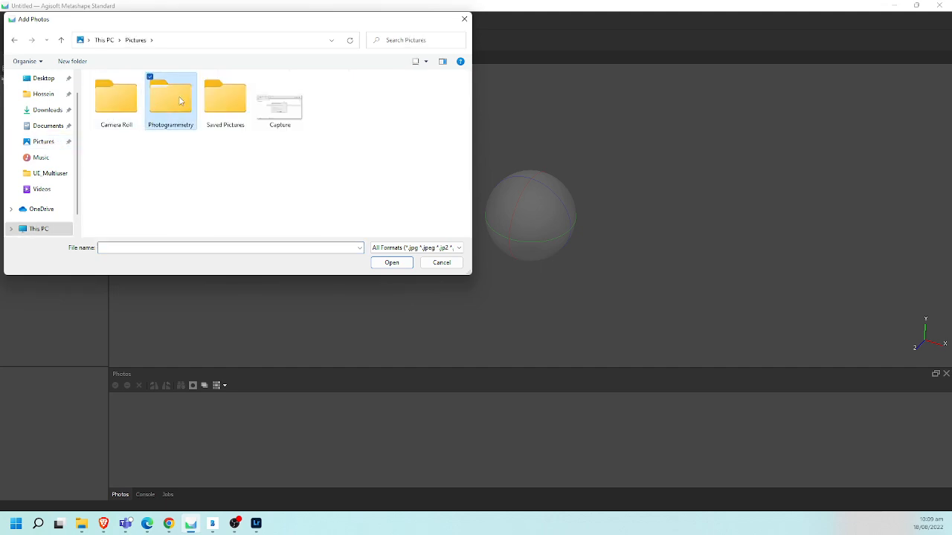
double_click(181, 101)
key("ctrl+a")
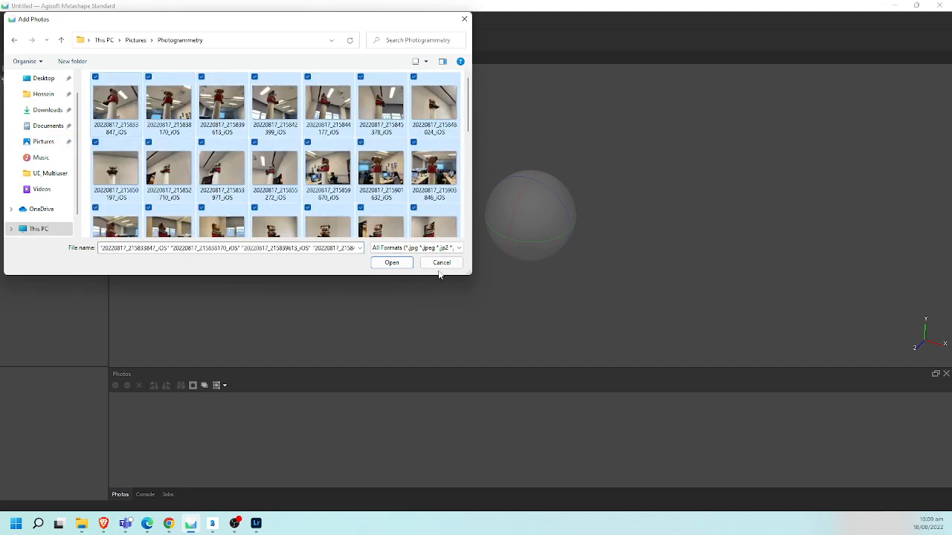
left_click(392, 263)
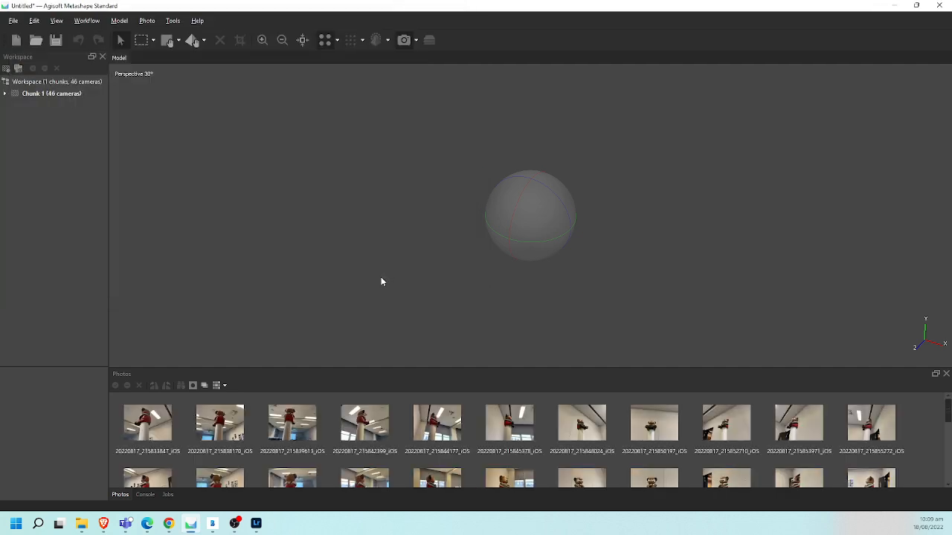
mouse_move(948, 412)
left_mouse_down()
mouse_move(950, 470)
mouse_move(949, 413)
left_mouse_up()
- Align the photos with High accuracy and generic preselection
left_click(87, 20)
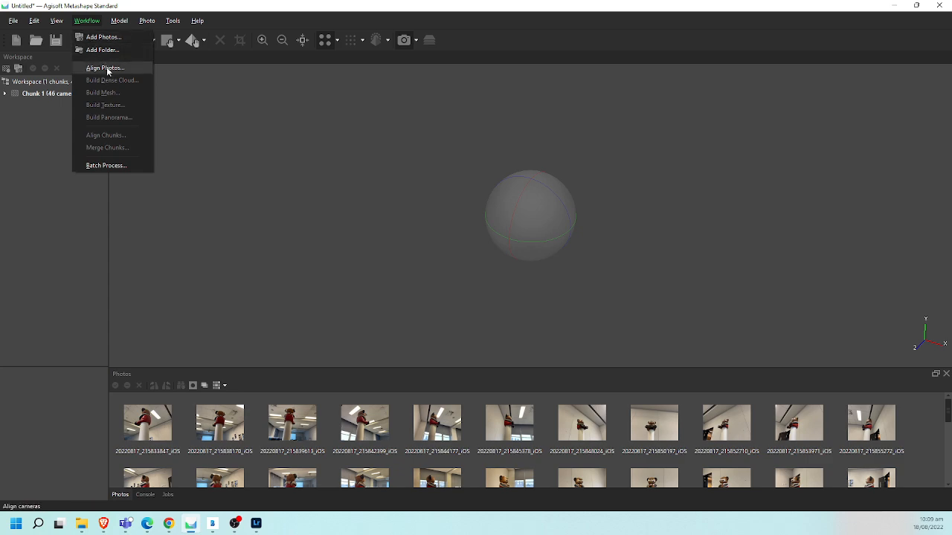
left_click(106, 68)
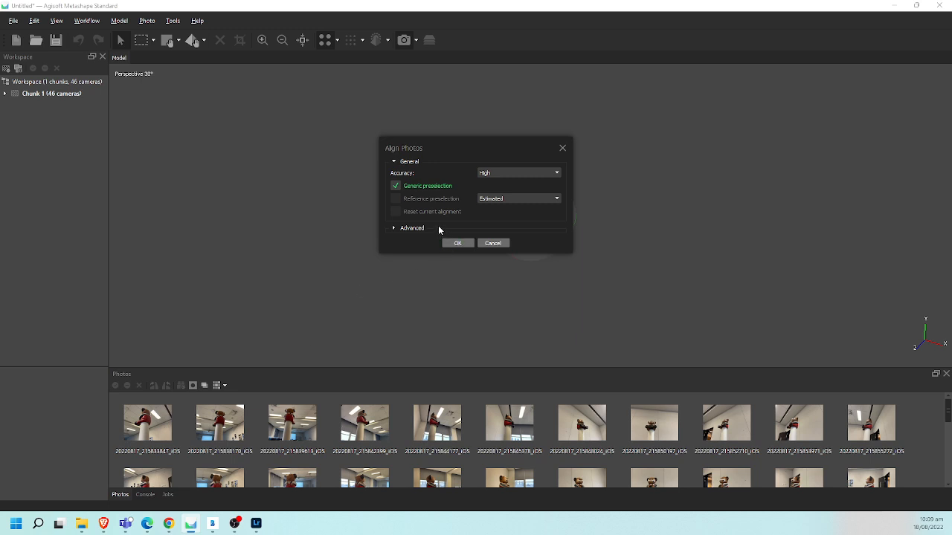
left_click(502, 174)
left_click(509, 171)
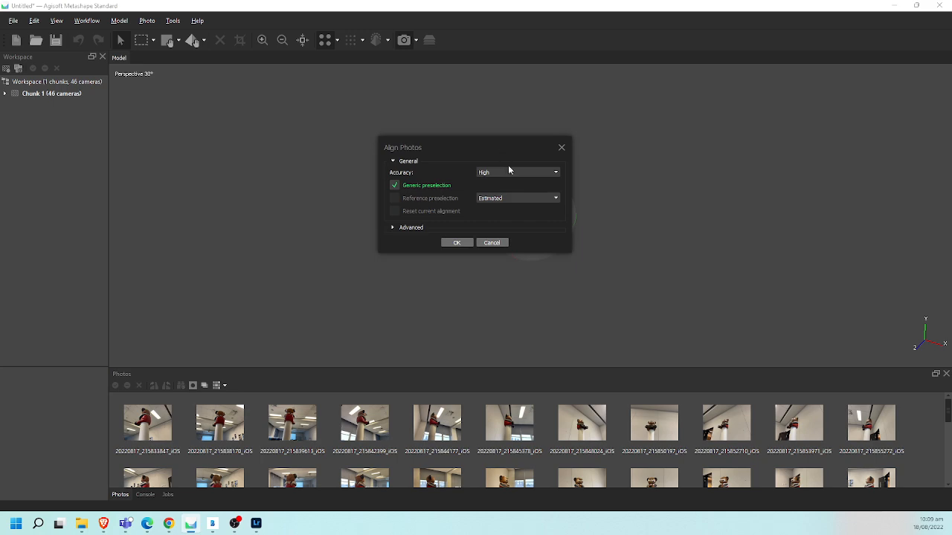
left_click(506, 175)
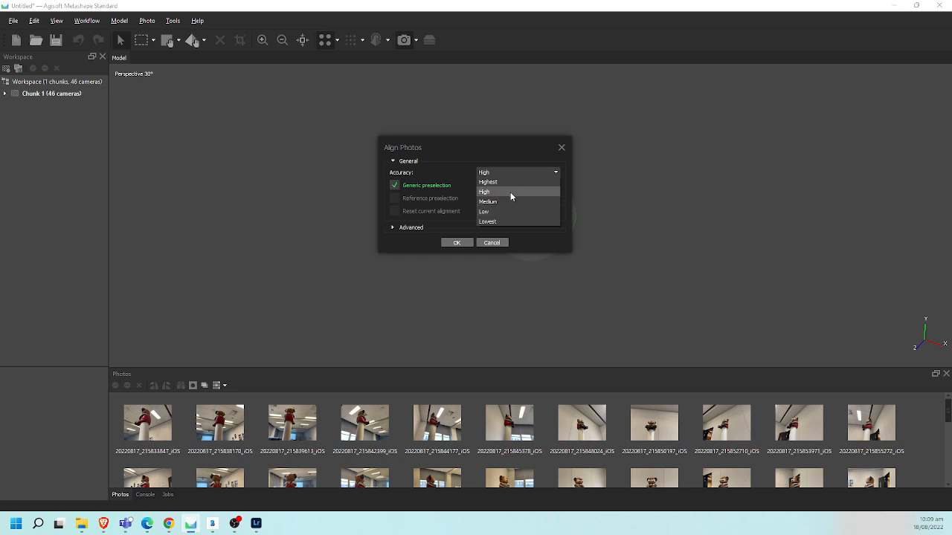
left_click(509, 191)
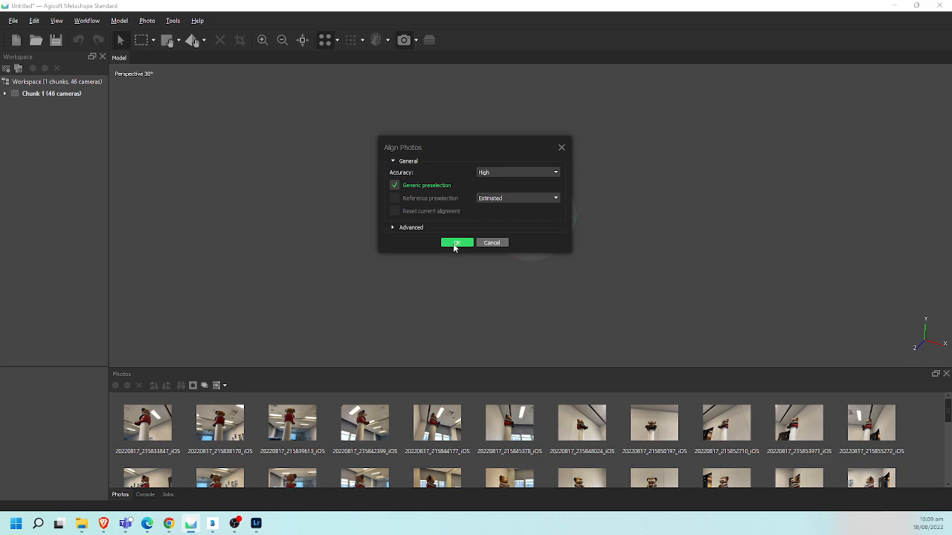
left_click(452, 244)
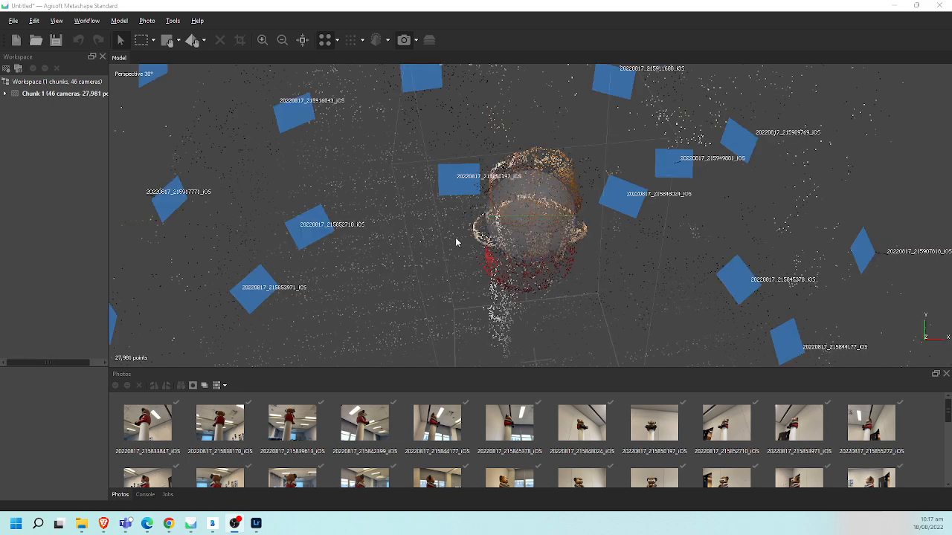
- Examine the aligned camera positions and the sparse point cloud of the bear figurine from several angles
left_click(87, 21)
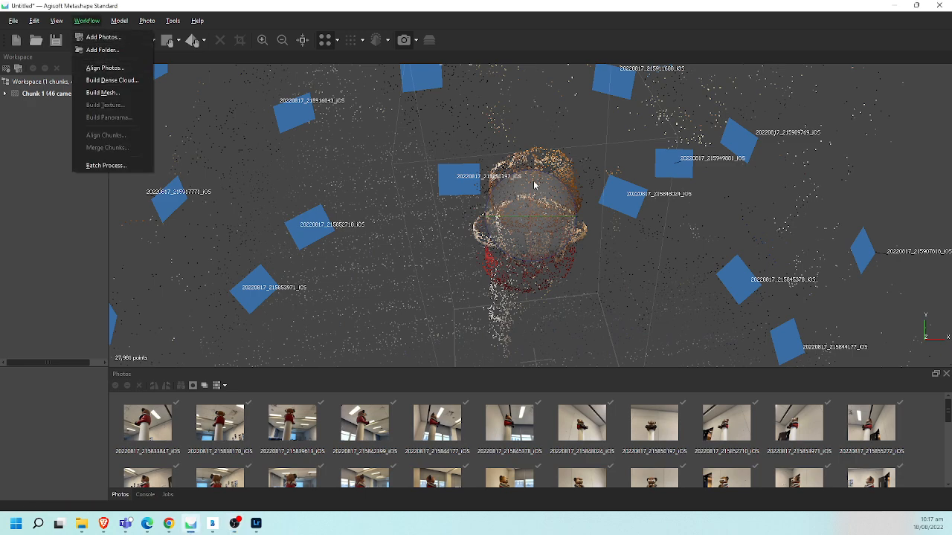
left_click_drag(531, 183, 525, 200)
scroll(528, 200, "down", 4)
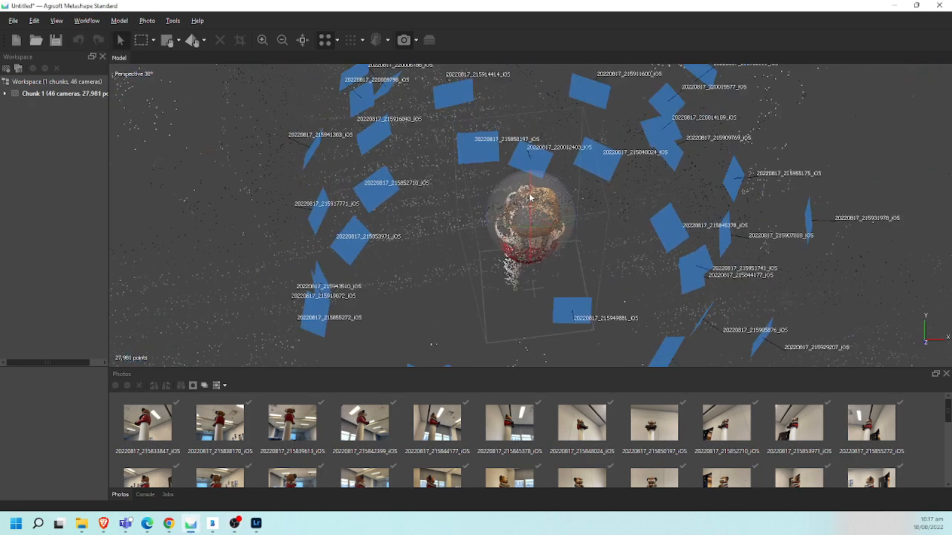
left_click_drag(588, 229, 646, 230)
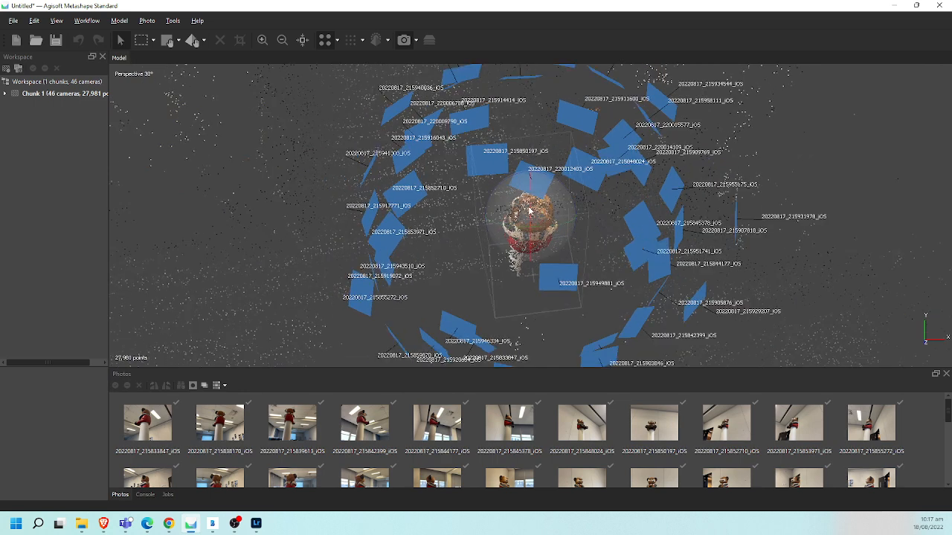
left_click_drag(529, 211, 552, 186)
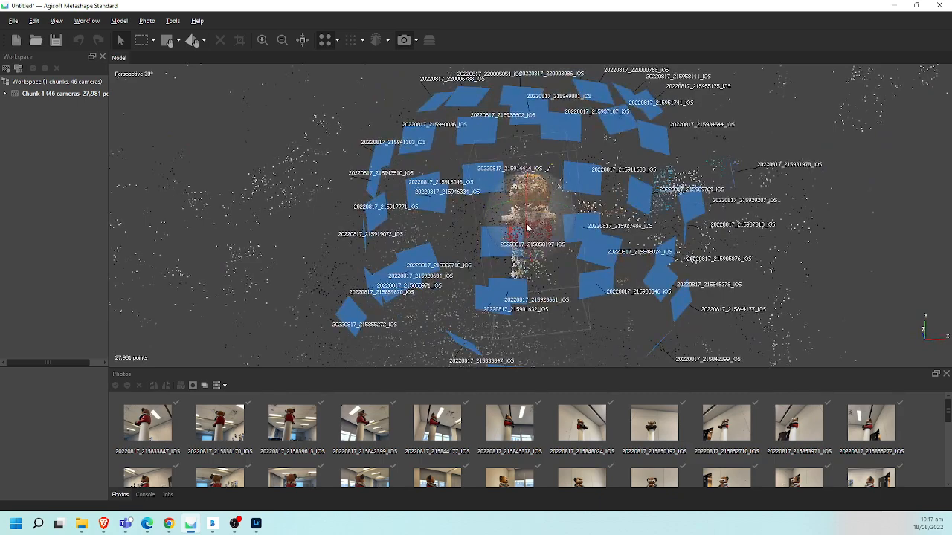
scroll(527, 228, "up", 5)
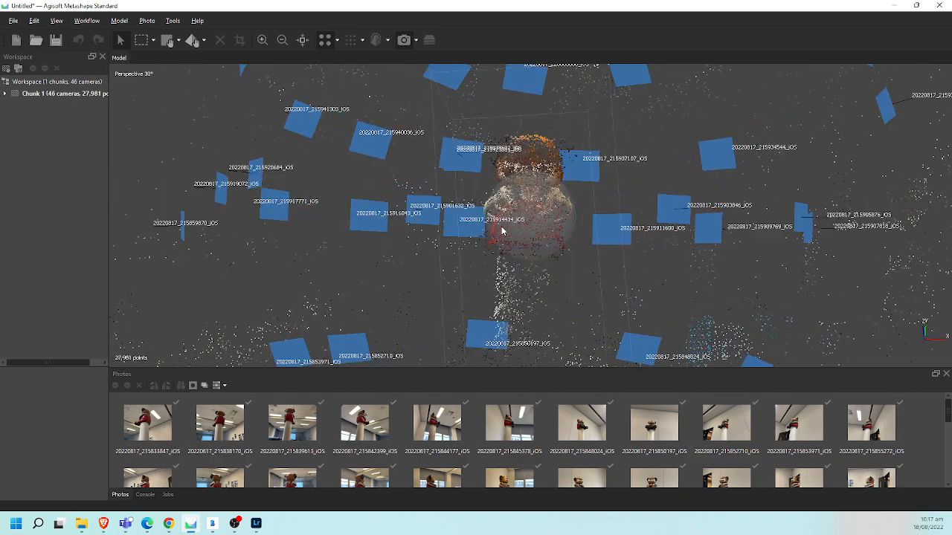
- Inspect the scattered background points around the camera ring and compare them with the bear's sparse points
left_click_drag(501, 250, 519, 180)
scroll(510, 198, "down", 4)
scroll(510, 198, "down", 8)
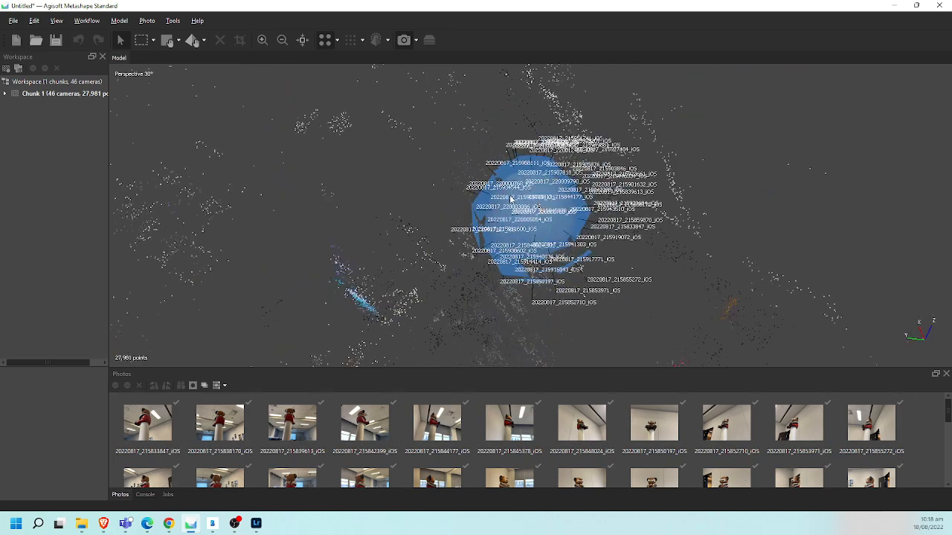
scroll(510, 198, "up", 6)
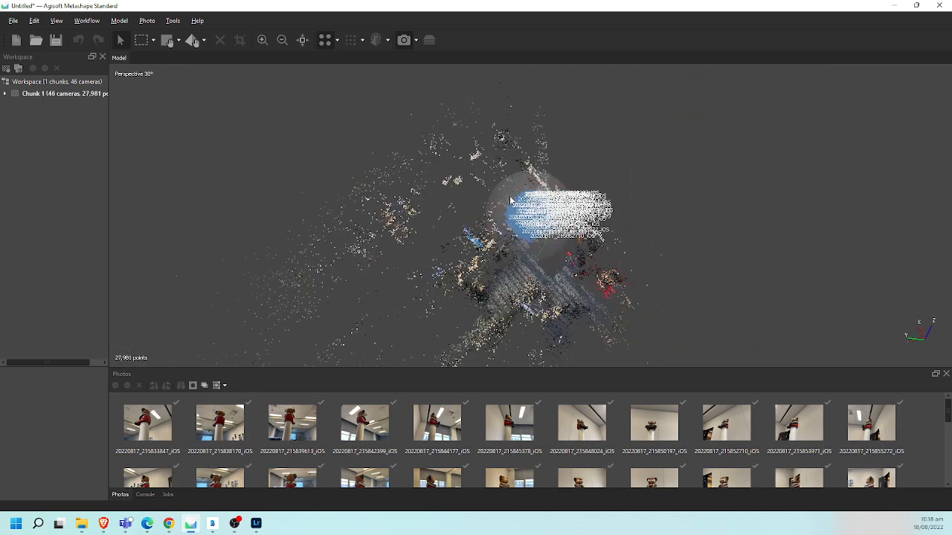
left_click_drag(575, 313, 483, 231)
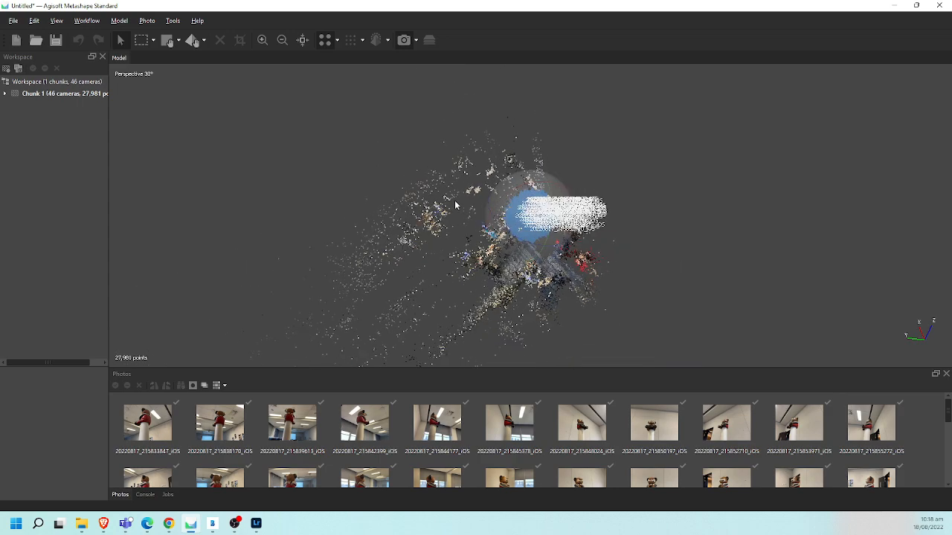
scroll(519, 284, "up", 6)
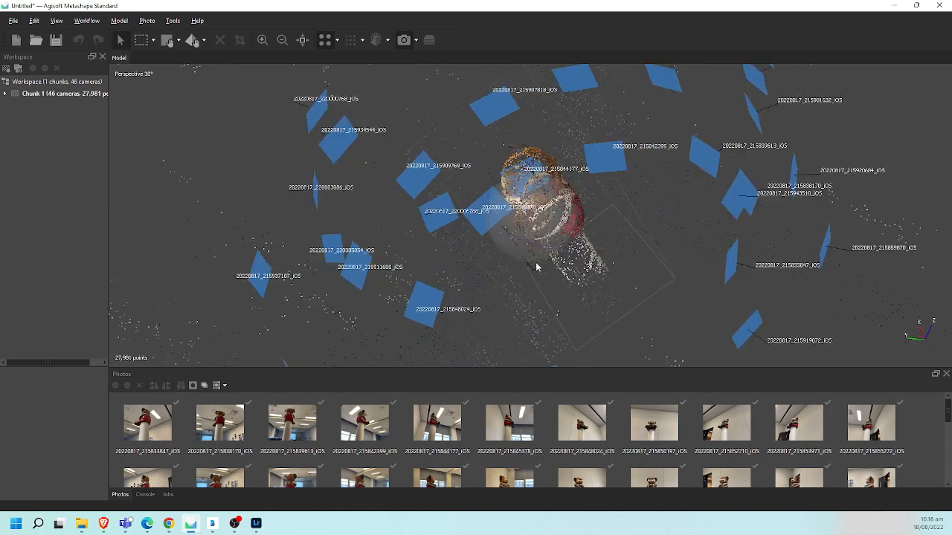
left_click_drag(508, 195, 520, 170)
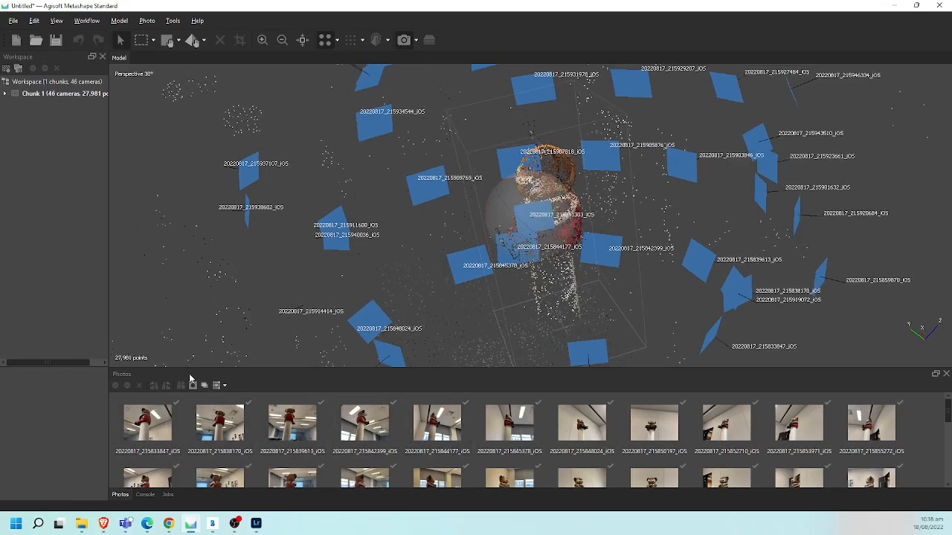
- Enlarge the photo thumbnail area, open photo 20220817_215833847_iOS, and activate Intelligent Scissors for masking
left_click_drag(191, 370, 191, 324)
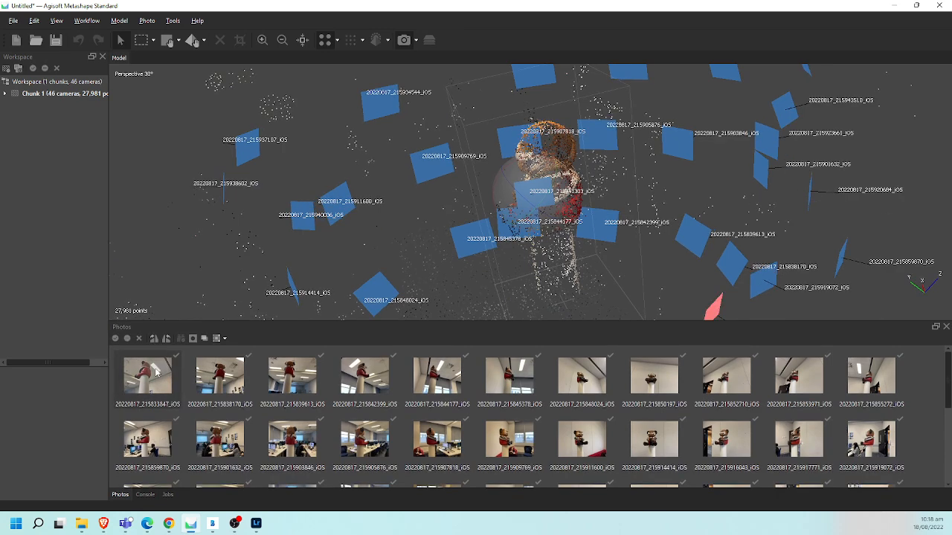
double_click(156, 372)
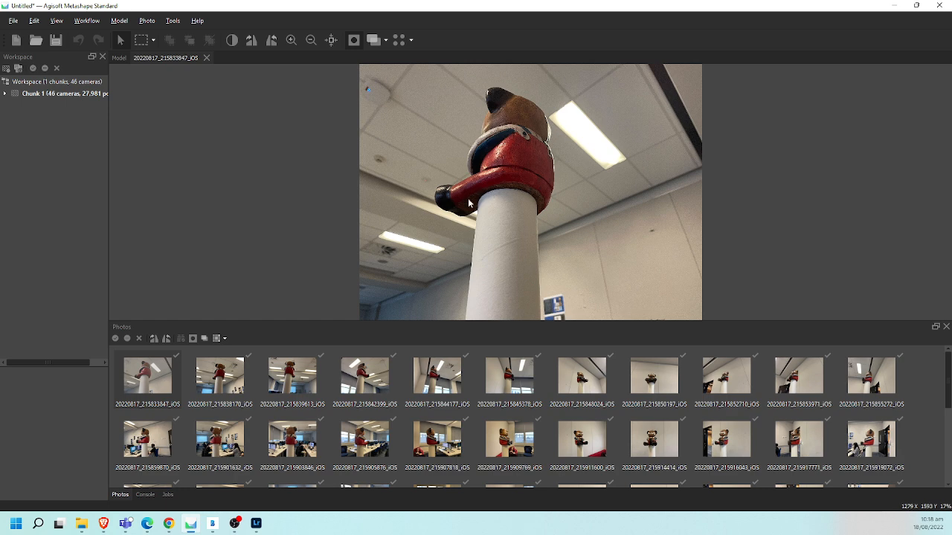
left_click(153, 40)
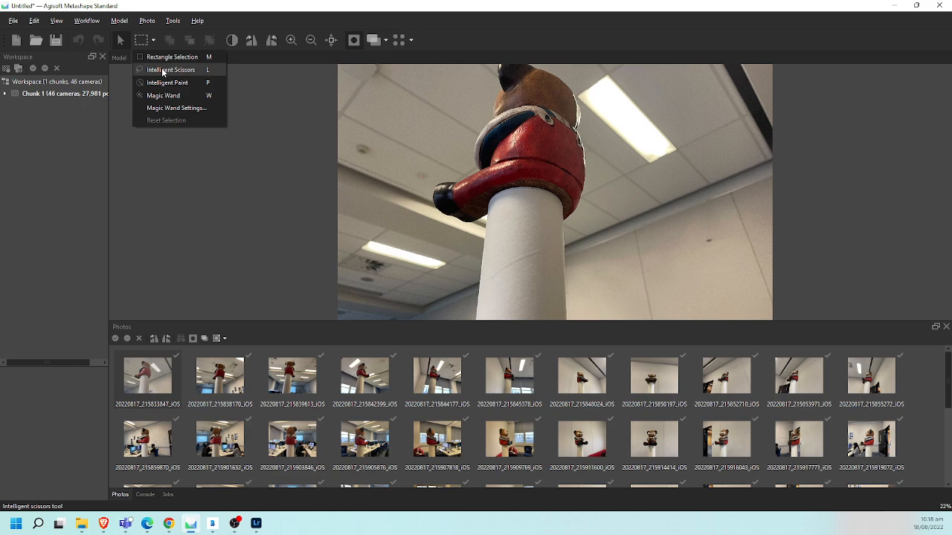
left_click(162, 69)
scroll(469, 148, "up", 3)
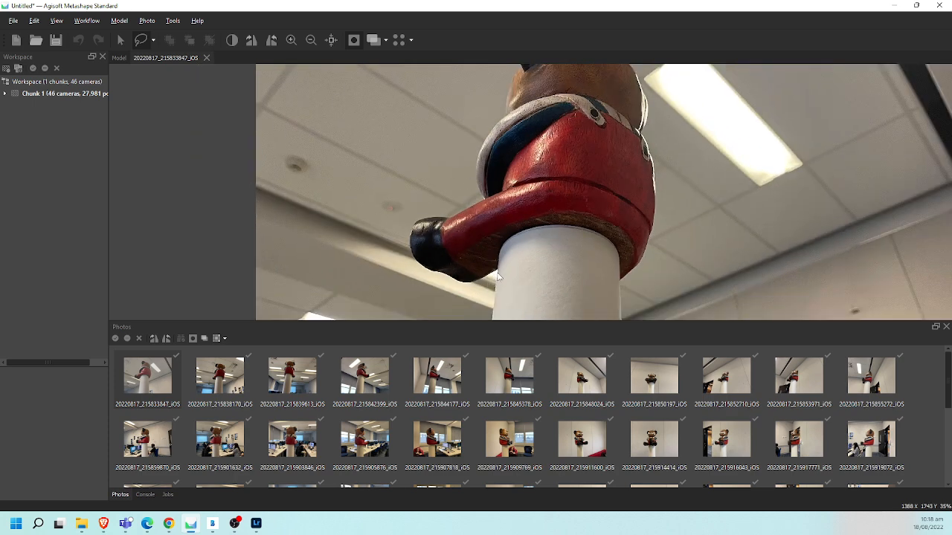
- Trace the bear's outline from the tube edge around the outstretched leg, up the front and over the ear to the back of the head
left_click(496, 274)
left_click(473, 184)
left_click(474, 152)
left_click(491, 119)
middle_click_drag(503, 111, 470, 199)
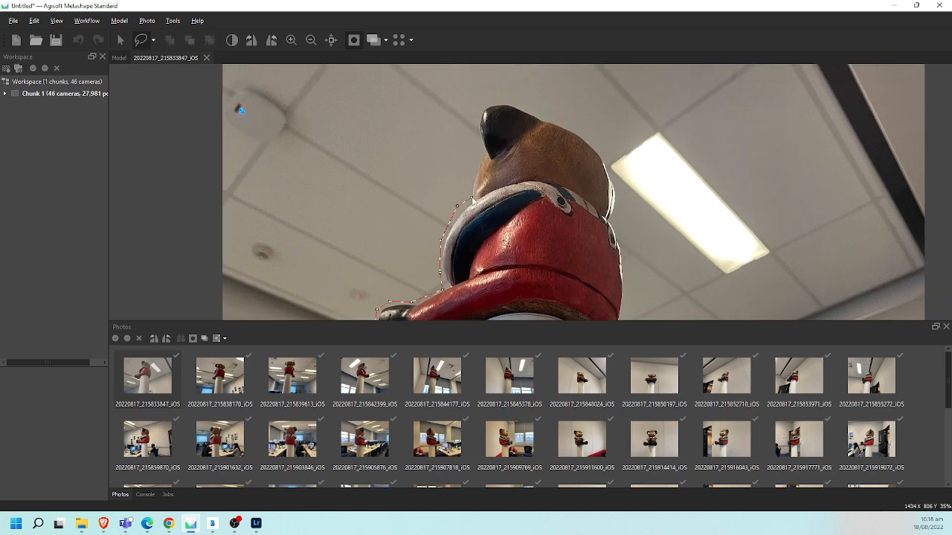
left_click(468, 203)
left_click(474, 173)
left_click(475, 137)
left_click(477, 109)
left_click(497, 100)
left_click(555, 120)
left_click(603, 147)
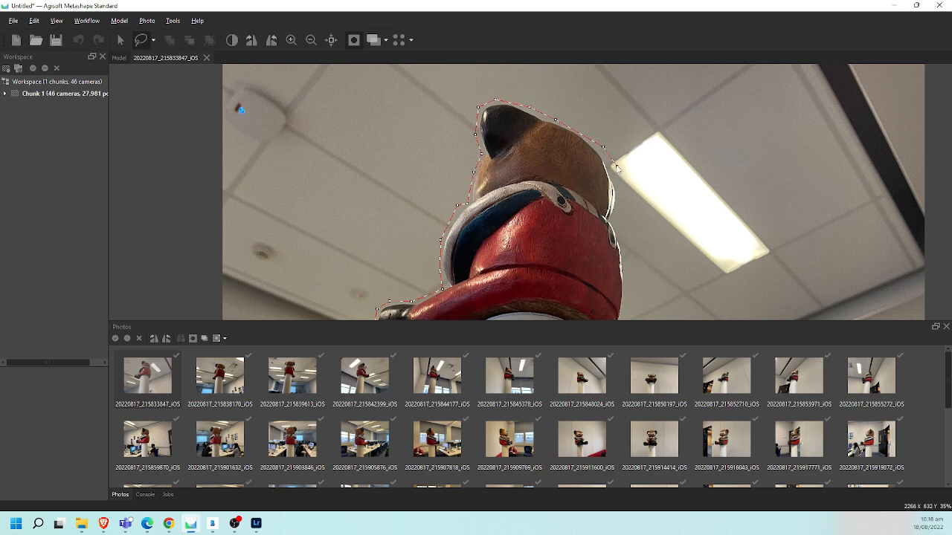
- Continue the outline down the bear's back and across the tube below it, closing the selection at its starting point
middle_click_drag(616, 174, 604, 126)
left_click(600, 130)
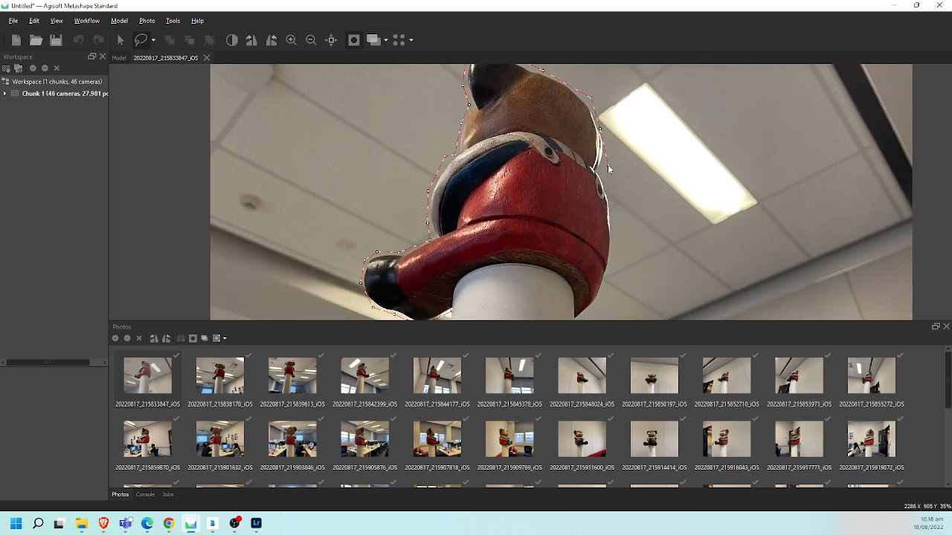
left_click(610, 156)
left_click(603, 168)
middle_click_drag(615, 246, 610, 197)
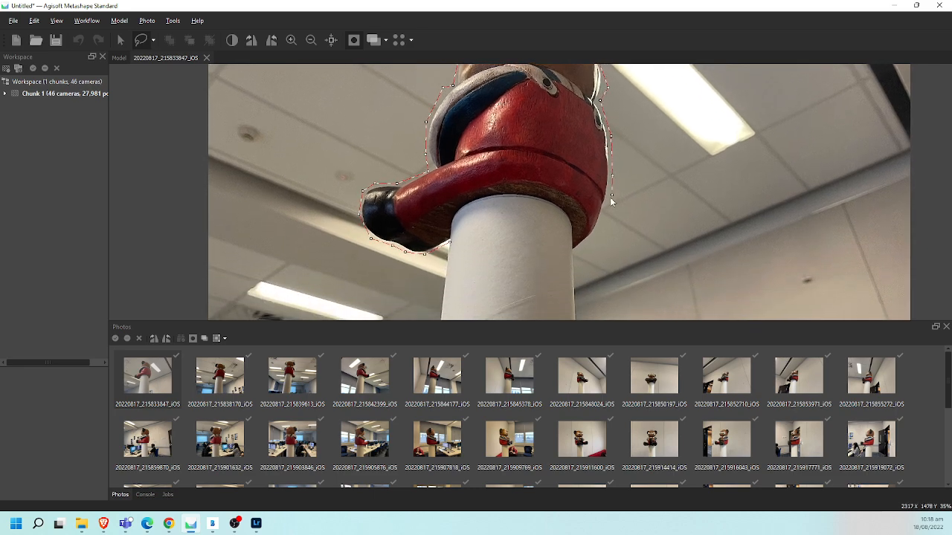
left_click(598, 239)
left_click(575, 254)
left_click(450, 246)
- Add the traced selection to the photo's mask and invert the mask to cover the background instead of the bear
right_click(436, 184)
left_click(465, 188)
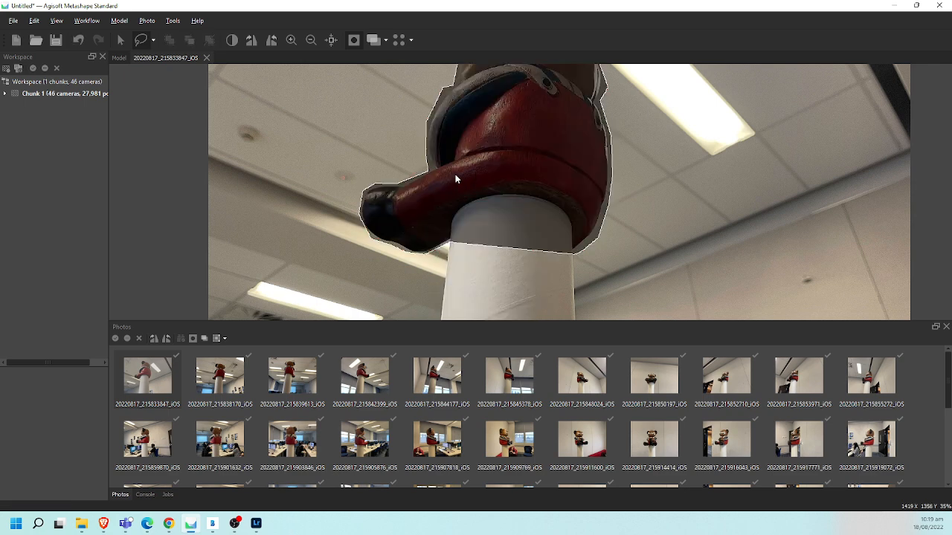
right_click(431, 174)
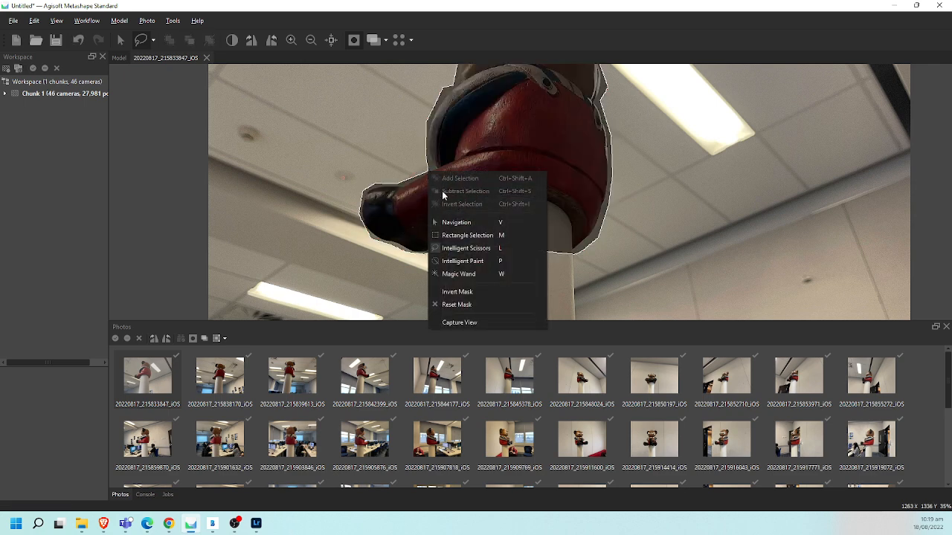
left_click(465, 292)
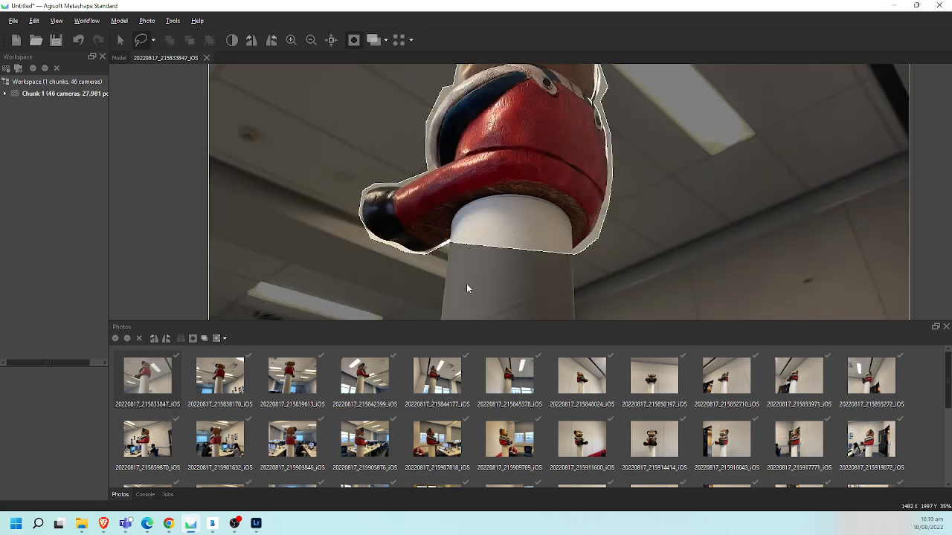
scroll(584, 207, "down", 5)
scroll(591, 211, "up", 1)
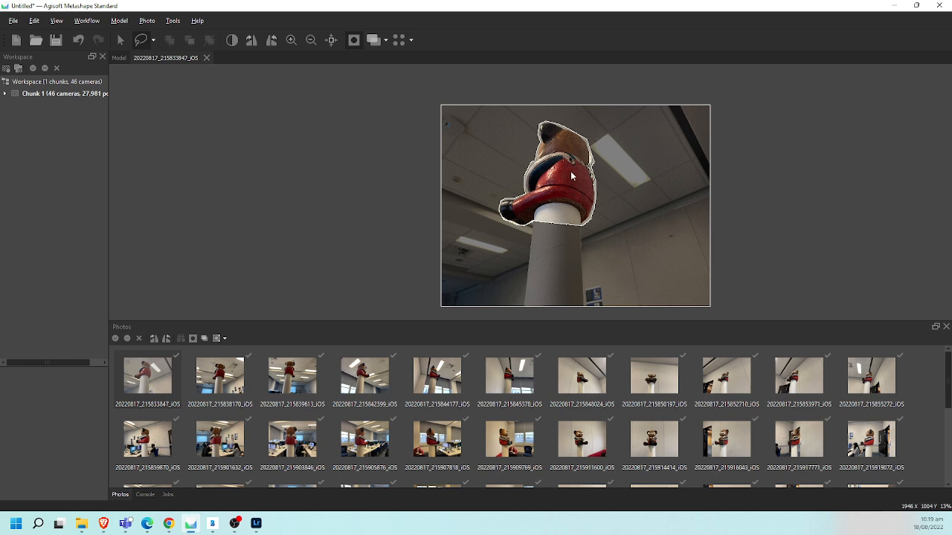
scroll(570, 178, "up", 1)
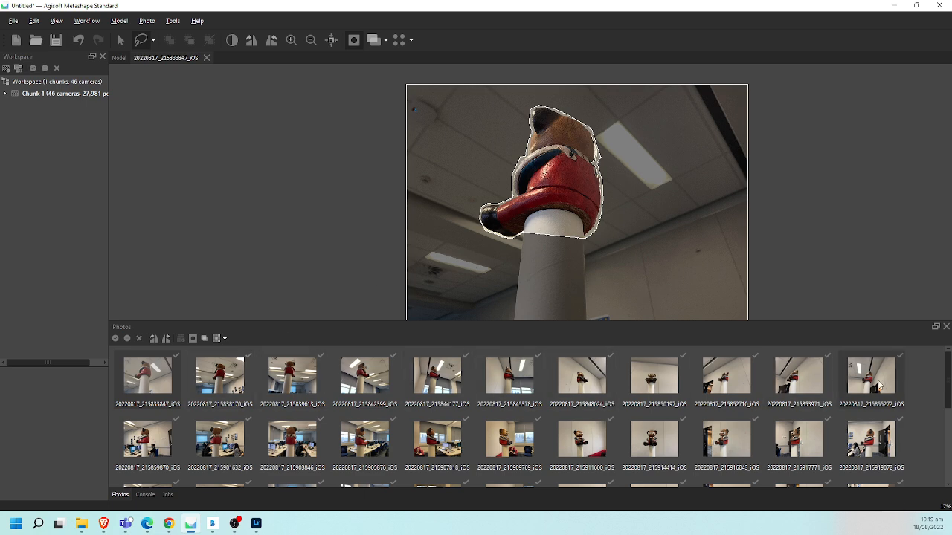
- Review the masks made on the other photos, opening 20220817_215911600_iOS to check the outline around the bear
scroll(908, 420, "down", 3)
scroll(823, 432, "up", 5)
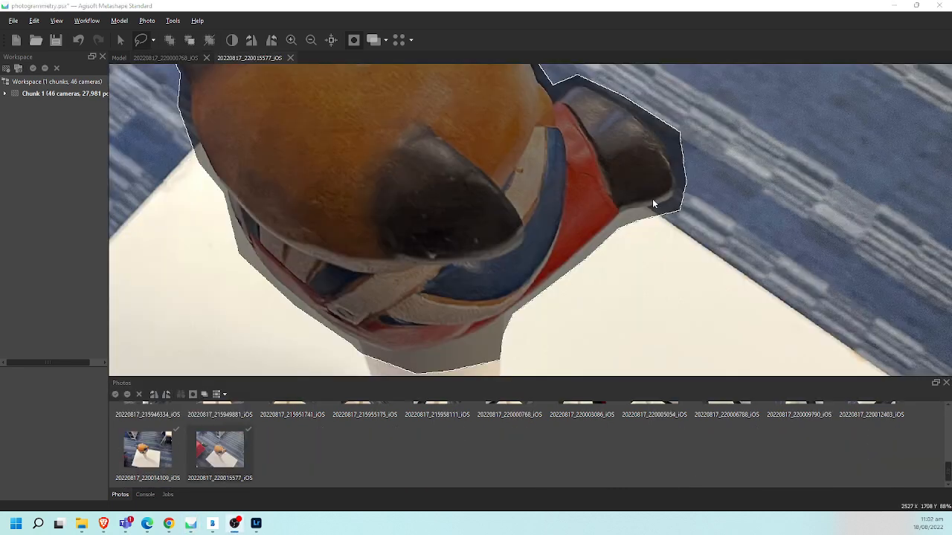
scroll(573, 445, "up", 3)
double_click(557, 437)
scroll(546, 344, "down", 3)
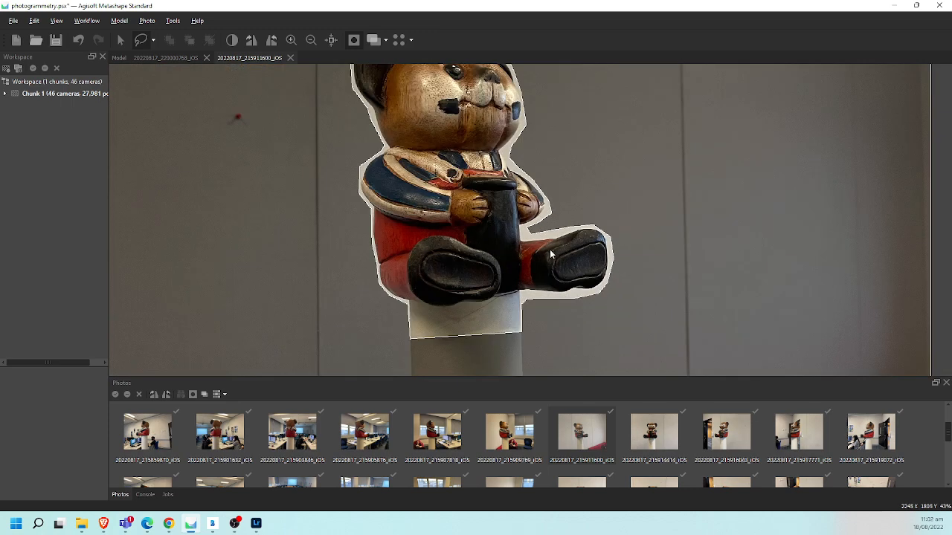
scroll(588, 216, "up", 1)
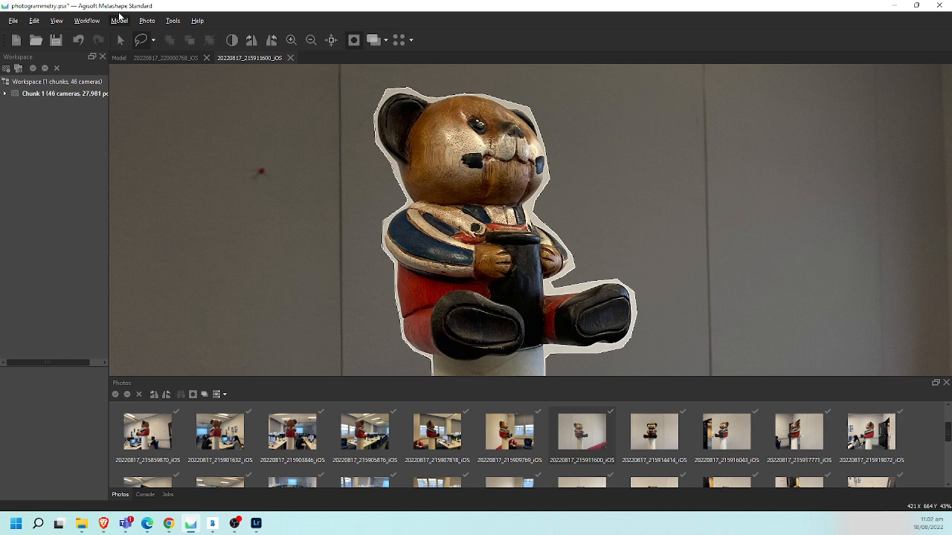
- Realign the photos with Highest accuracy, generic and Estimated reference preselection, resetting the current alignment and applying no masks
left_click(87, 20)
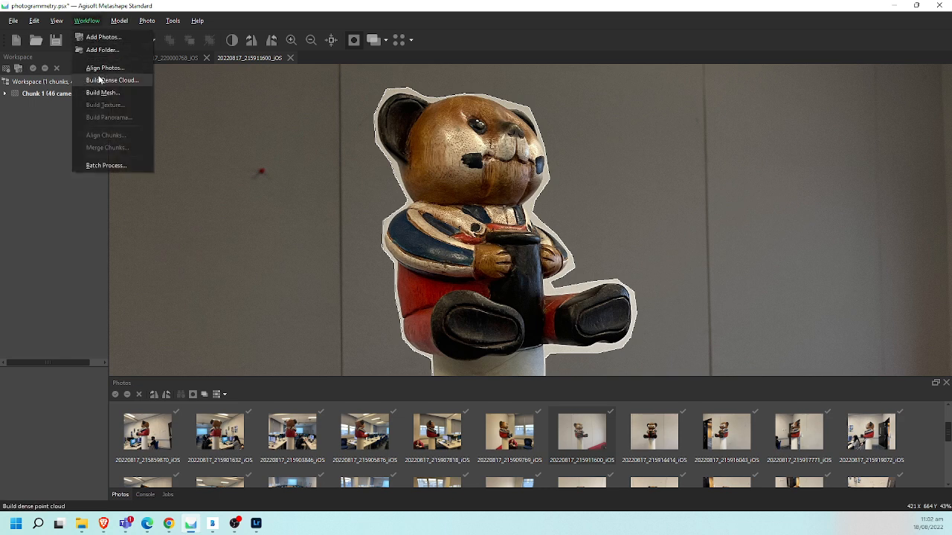
left_click(100, 67)
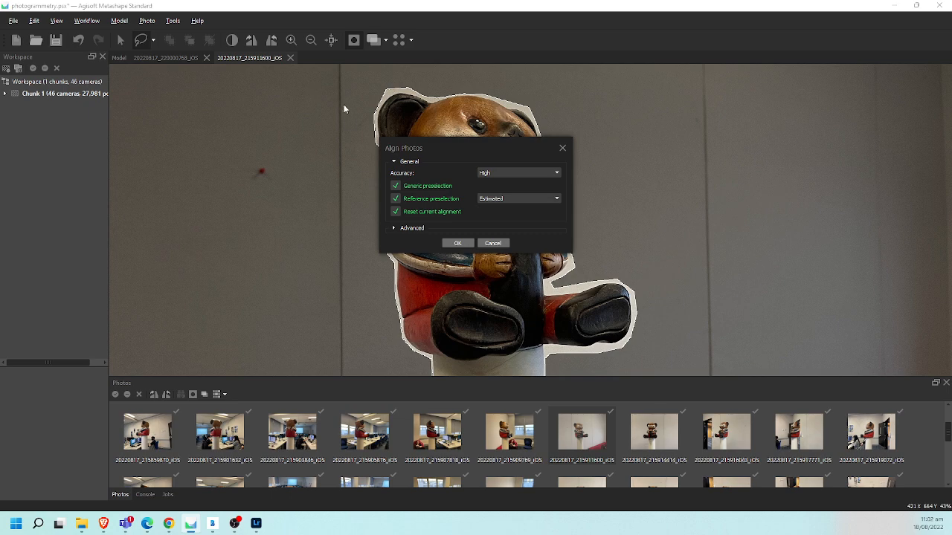
left_click(408, 228)
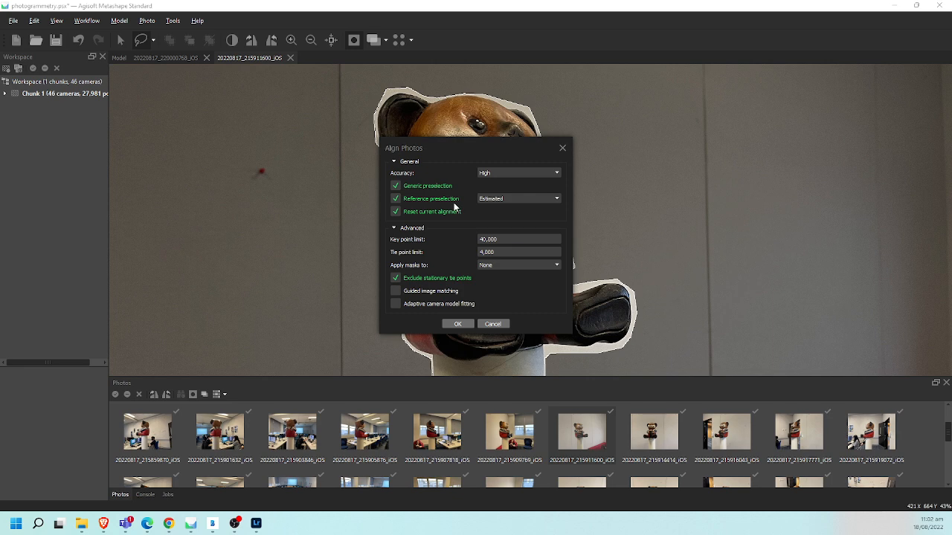
left_click(525, 172)
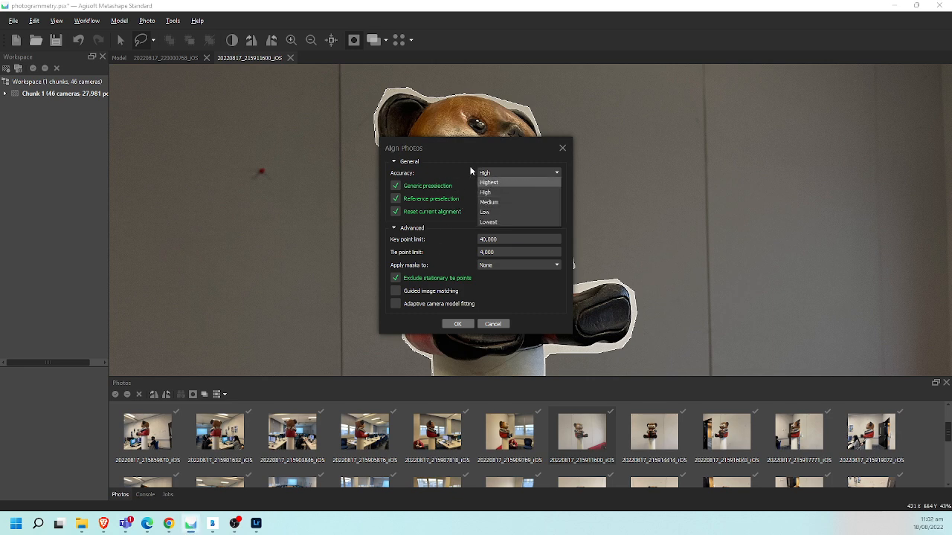
left_click(490, 182)
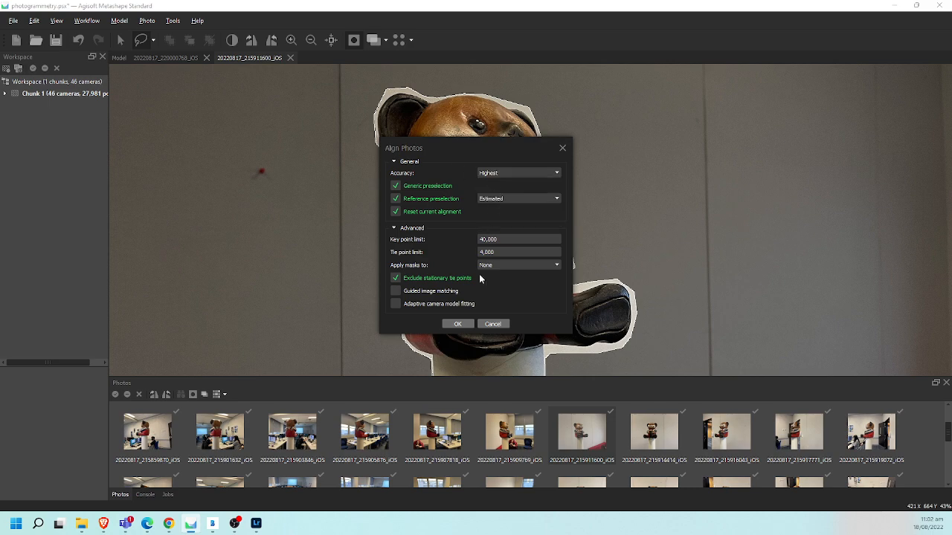
left_click(458, 324)
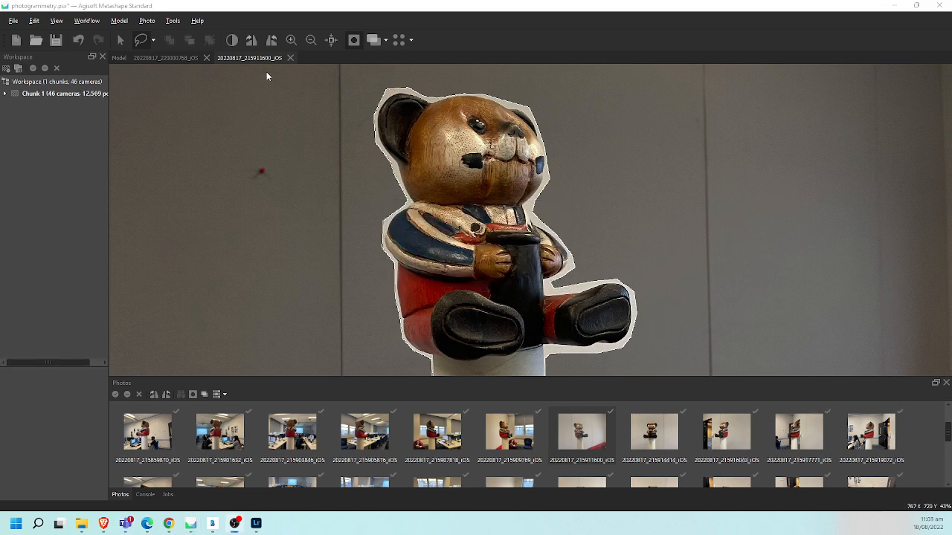
- Close the open photo views and examine the realigned cameras and new sparse point cloud, near and far, from different angles
left_click(291, 57)
left_click(207, 57)
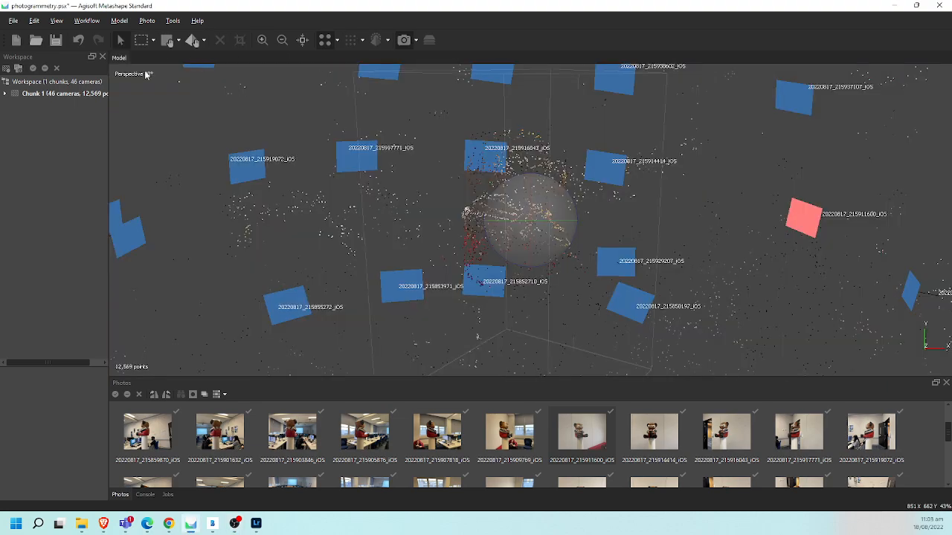
scroll(361, 256, "down", 5)
scroll(362, 257, "down", 3)
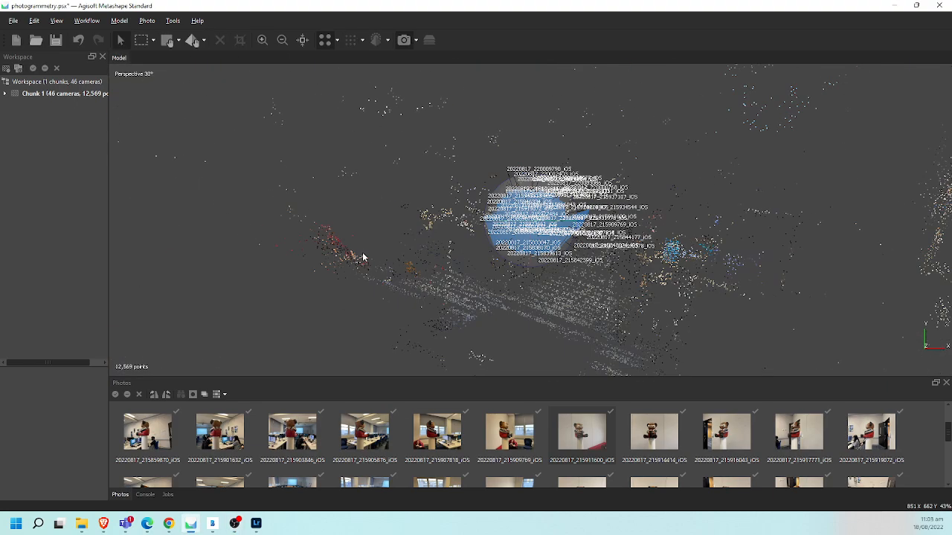
scroll(365, 254, "up", 8)
scroll(365, 254, "down", 3)
scroll(364, 254, "up", 3)
scroll(364, 254, "up", 2)
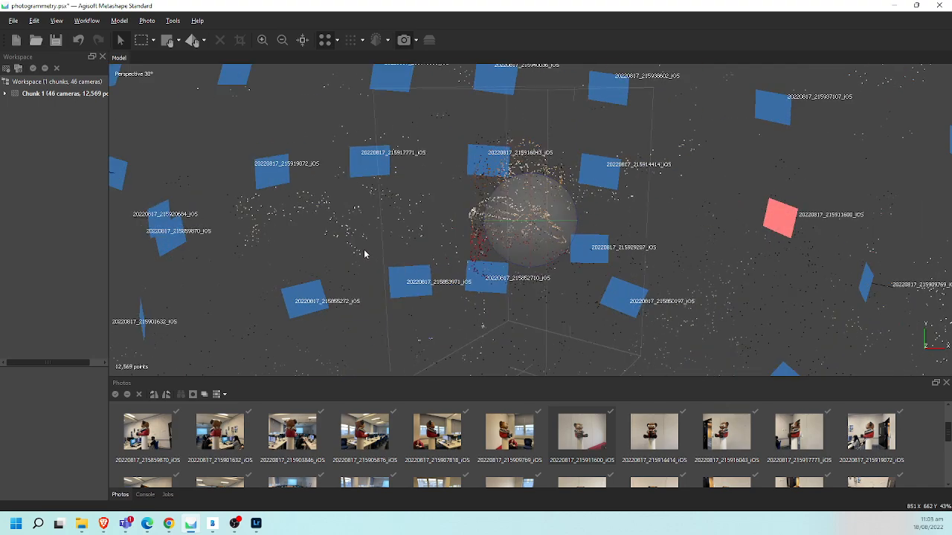
scroll(364, 255, "up", 5)
scroll(363, 254, "down", 8)
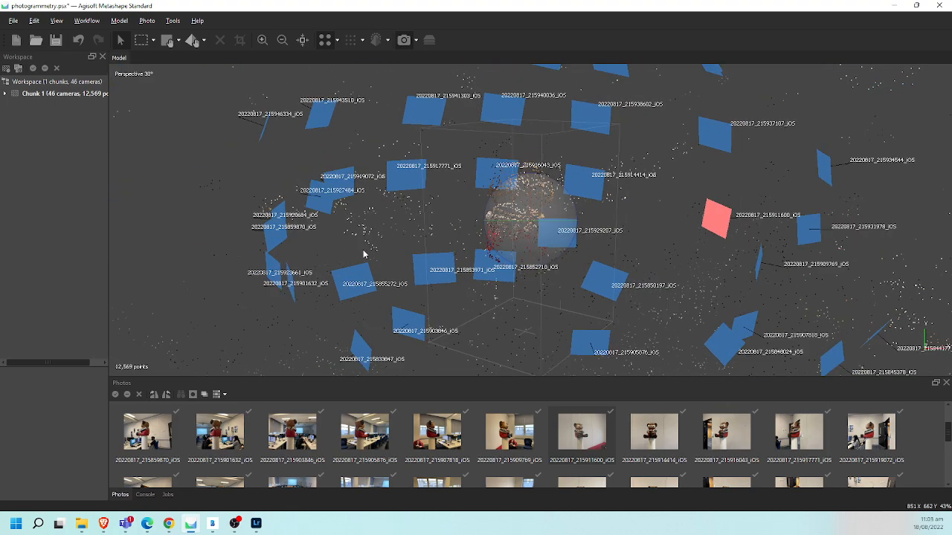
scroll(361, 253, "up", 3)
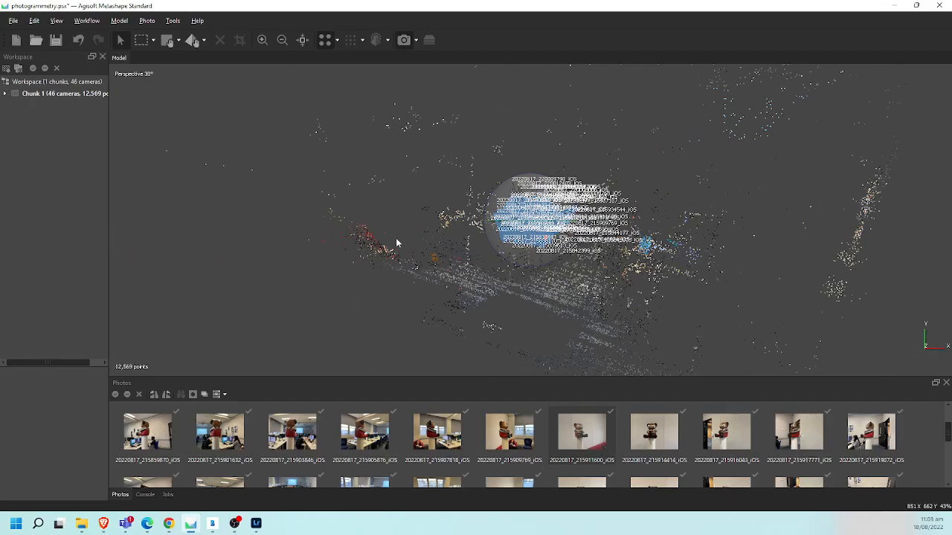
left_click_drag(518, 231, 513, 289)
scroll(513, 289, "up", 8)
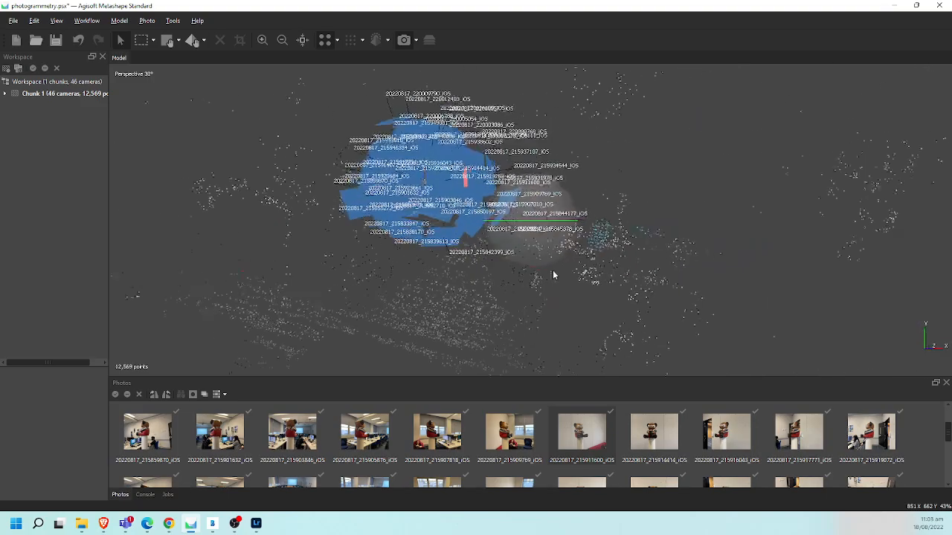
middle_click_drag(429, 200, 732, 308)
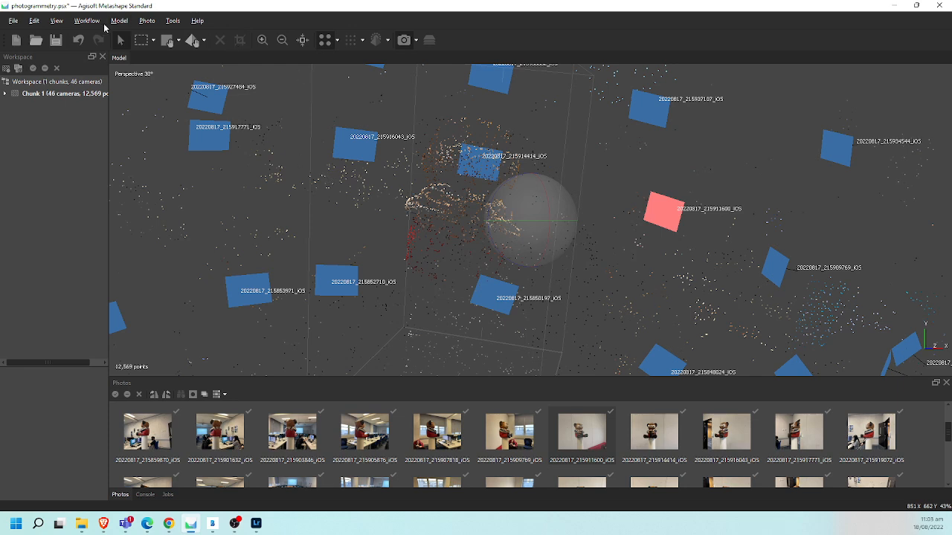
- Check the background masks on photos 20220817_215901632_iOS, 20220817_215903846_iOS, 20220817_215905876_iOS and 20220817_215859870_iOS
left_click(81, 21)
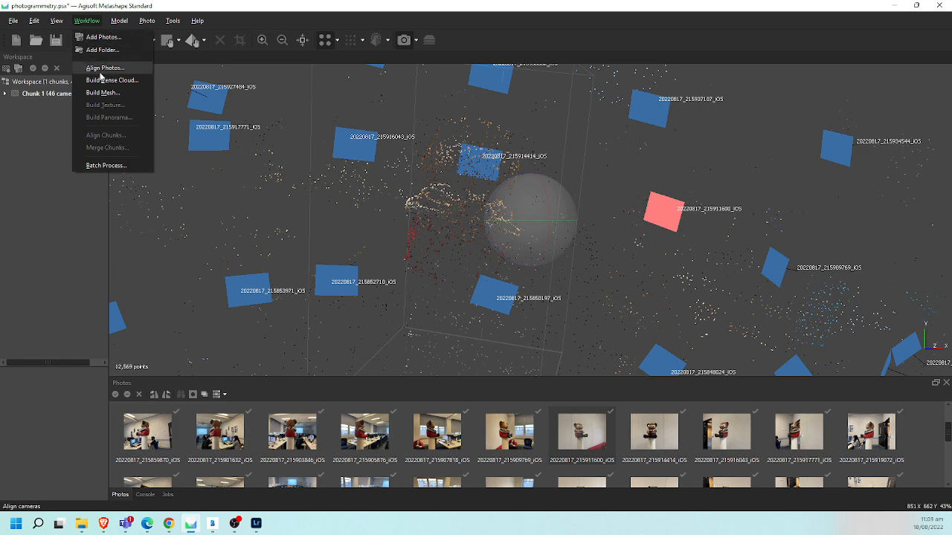
double_click(210, 446)
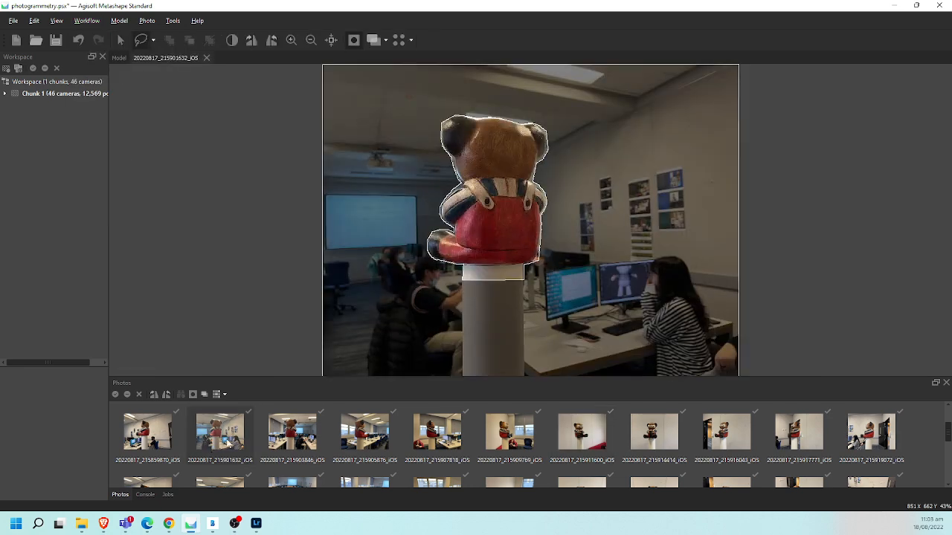
double_click(297, 440)
double_click(369, 439)
double_click(164, 428)
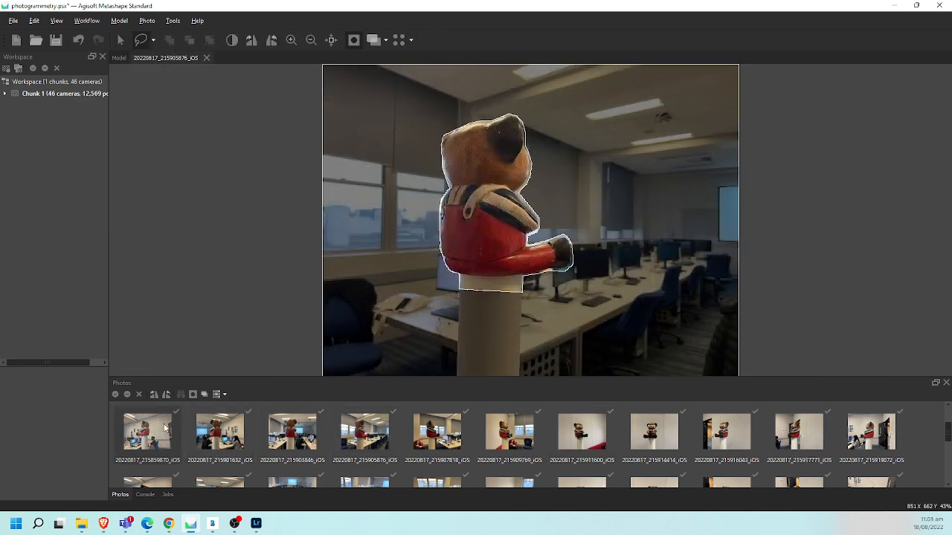
- Build the dense point cloud at High quality with Mild depth filtering and point colors calculated
left_click(82, 21)
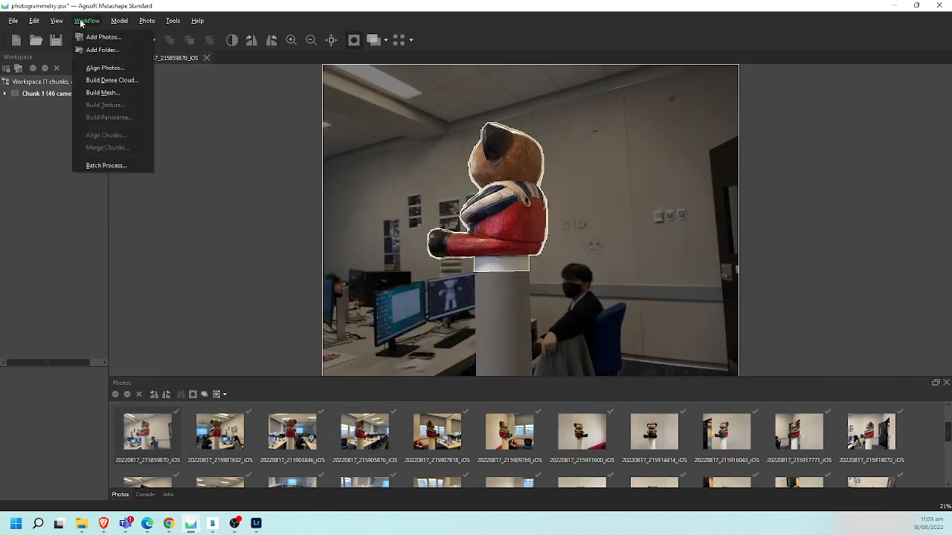
left_click(103, 82)
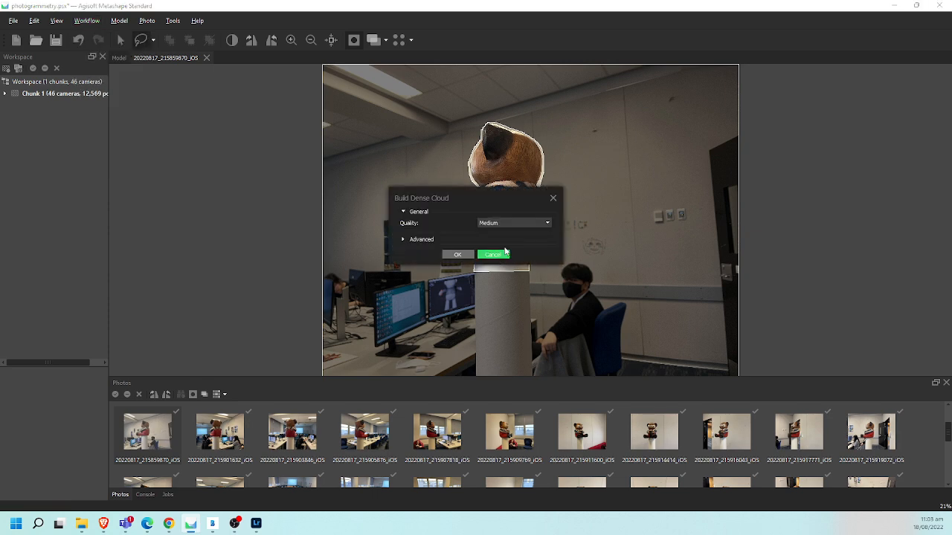
left_click(513, 225)
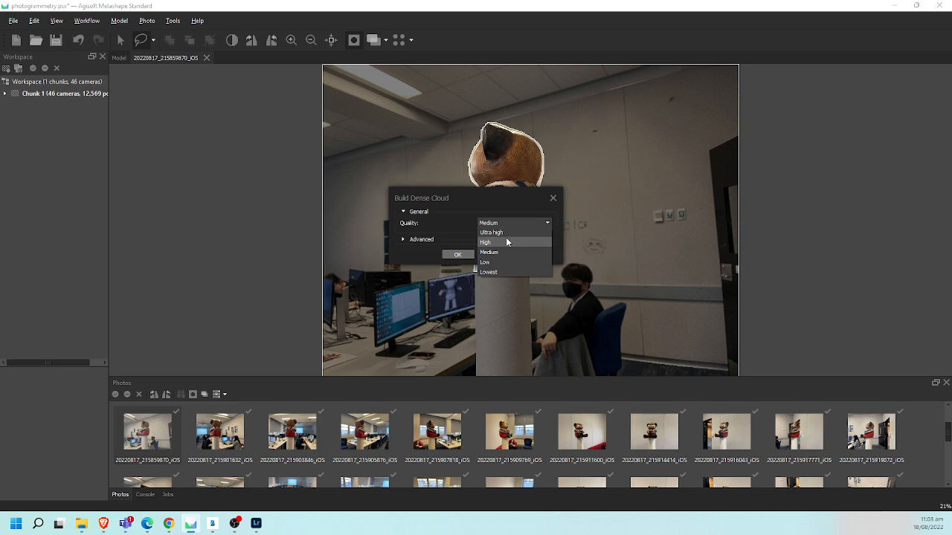
left_click(507, 242)
left_click(406, 241)
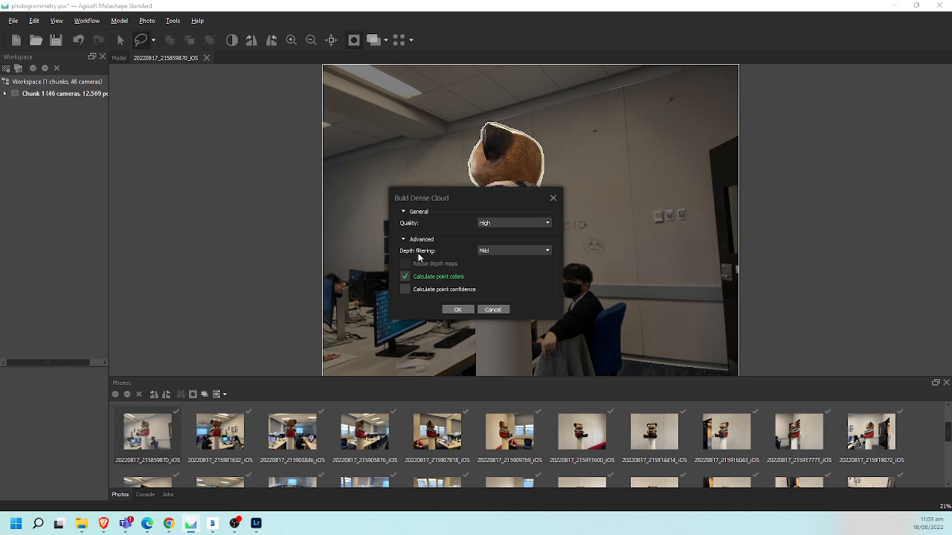
left_click(458, 310)
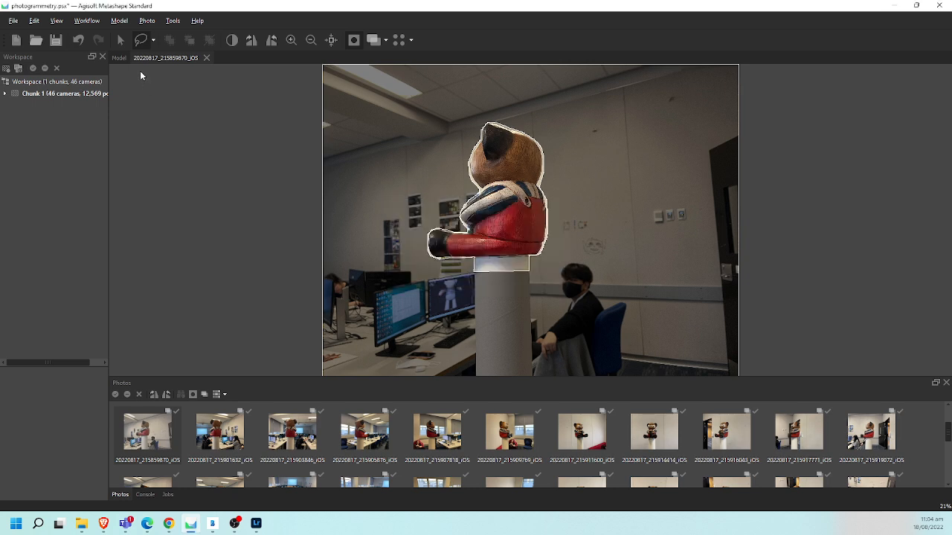
- Build a mesh of the bear from the dense cloud with Arbitrary (3D) surface type and High (320,000) face count
left_click(120, 58)
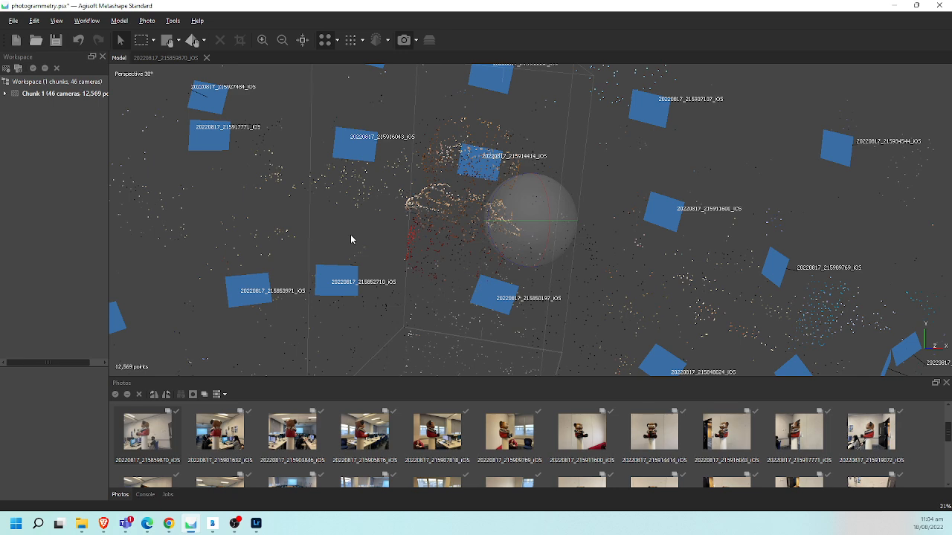
left_click(80, 23)
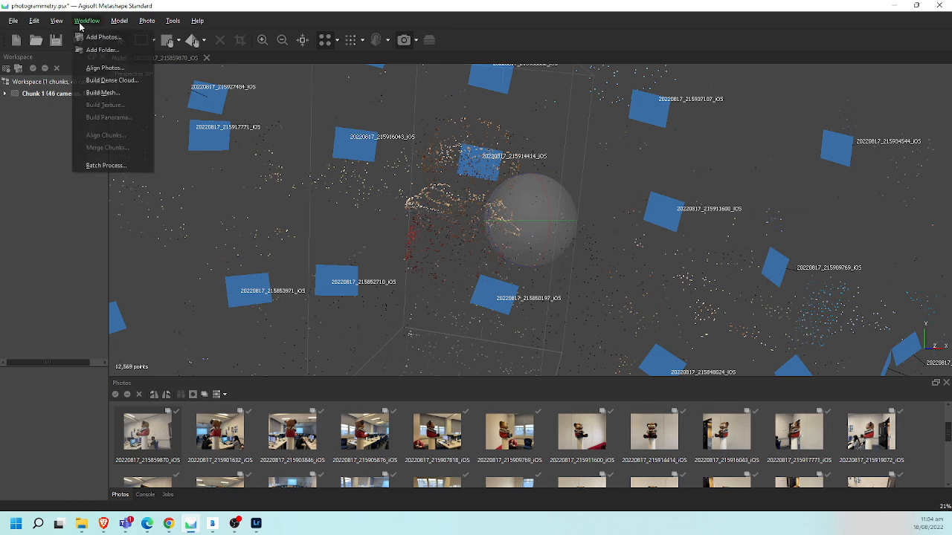
left_click(100, 93)
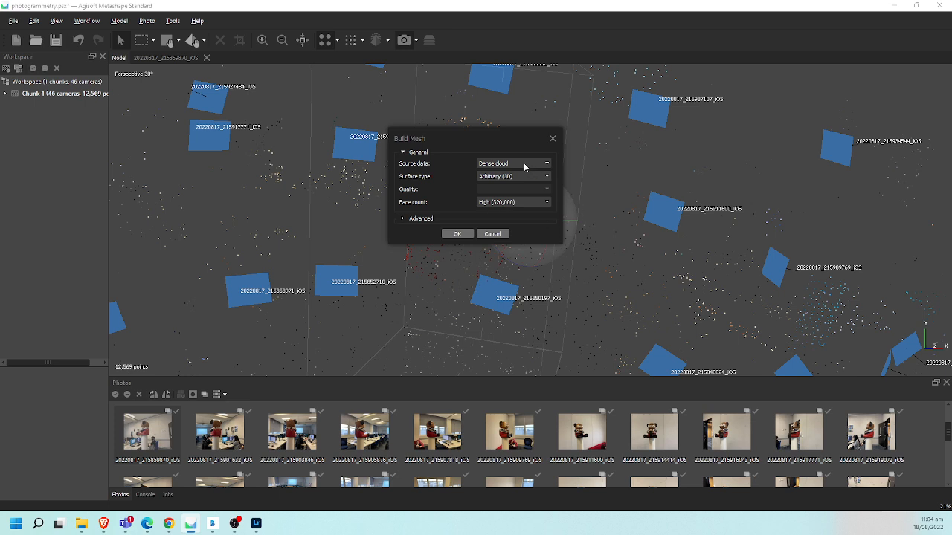
left_click(502, 203)
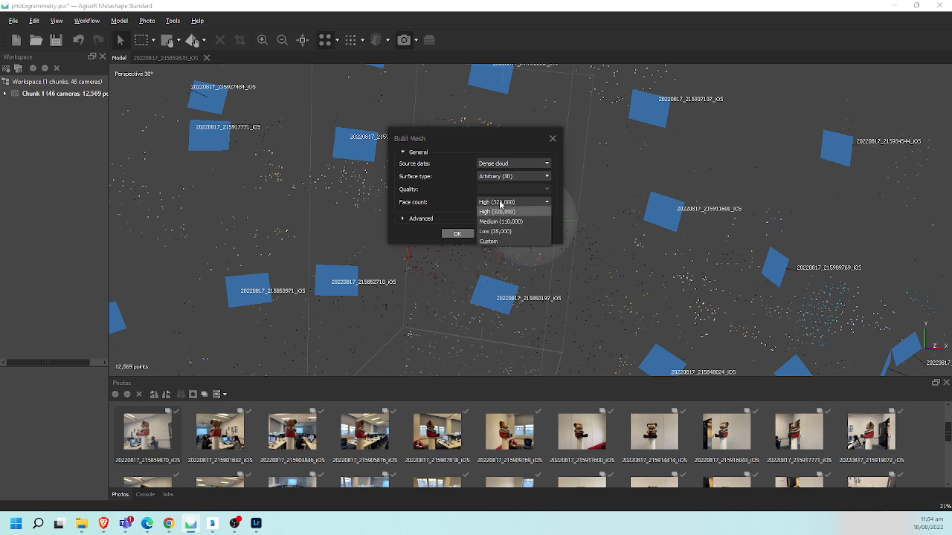
left_click(497, 211)
left_click(457, 233)
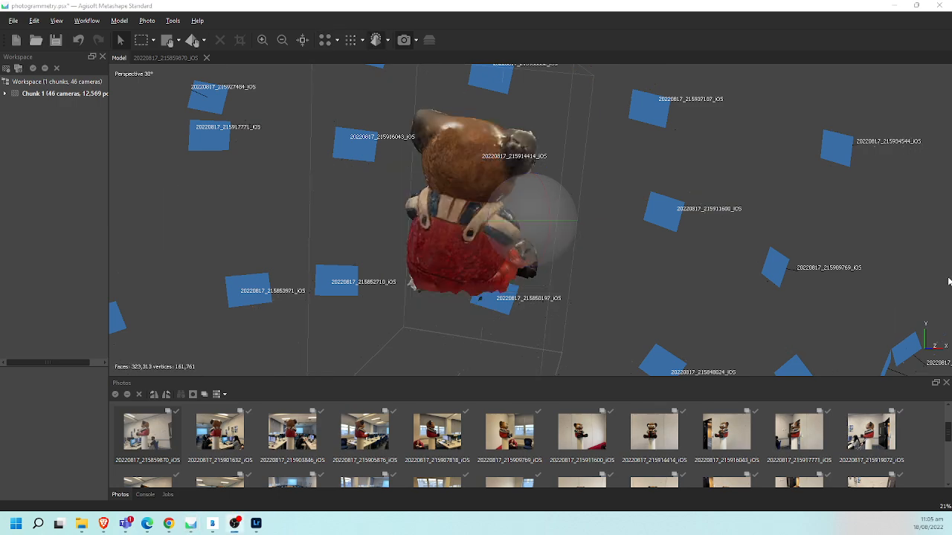
- Examine the bear mesh from the front, underside, sides and back of the head for gaps and surface defects
left_click_drag(571, 223, 274, 244)
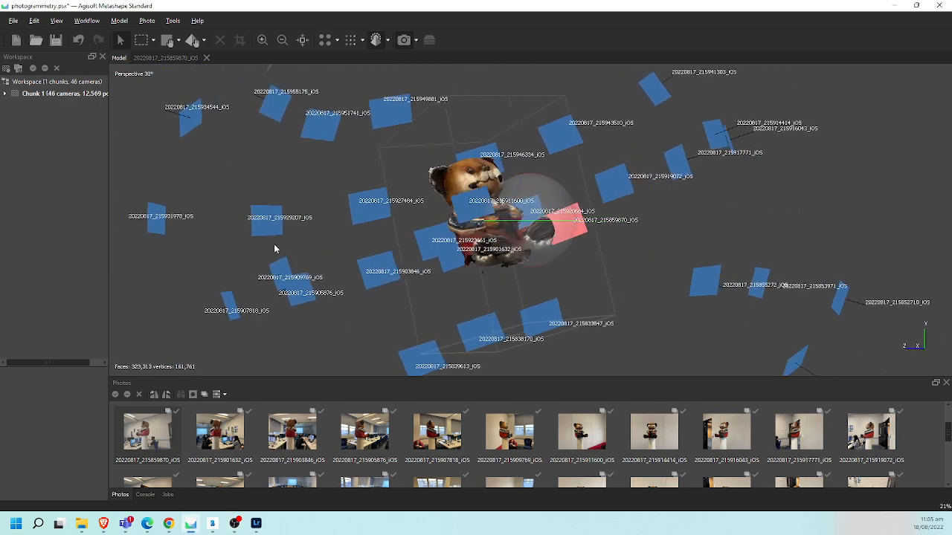
left_click_drag(560, 186, 563, 202)
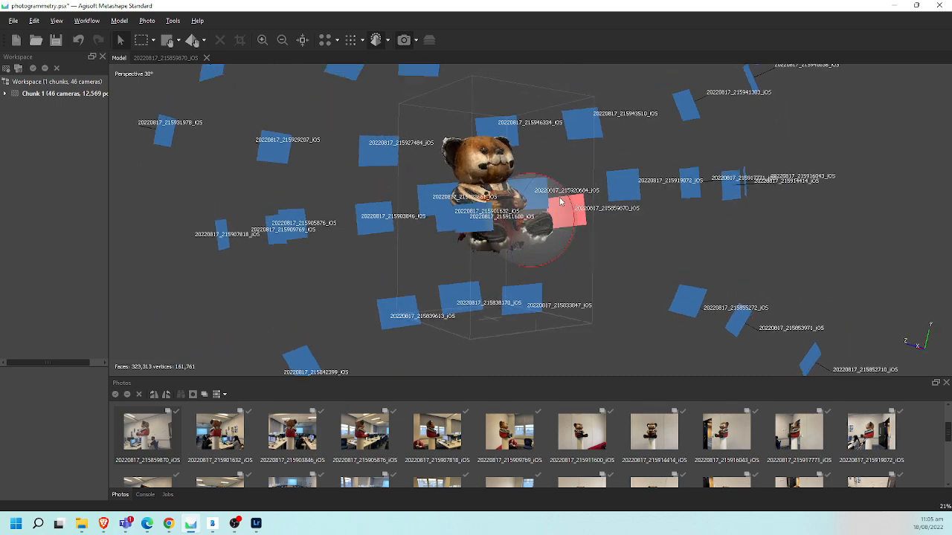
scroll(439, 153, "up", 6)
scroll(435, 140, "down", 2)
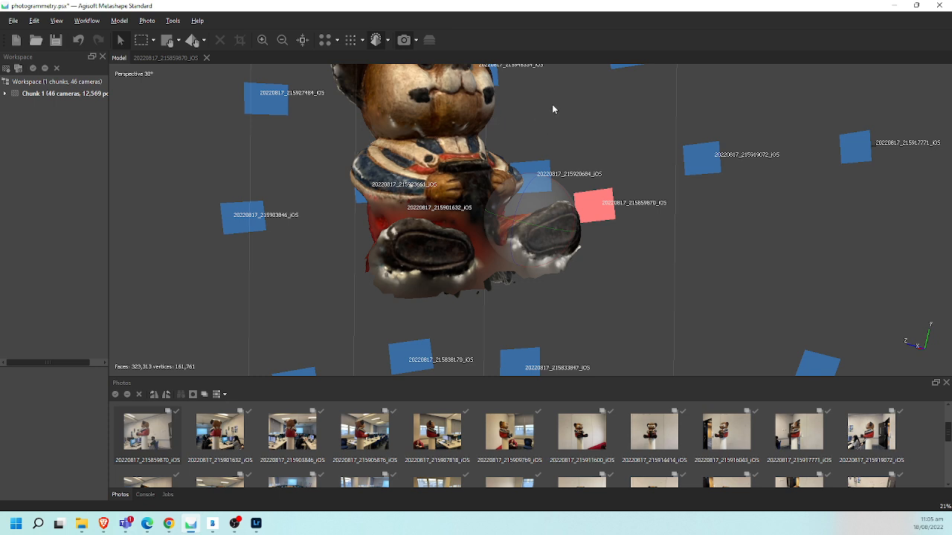
left_click_drag(553, 109, 561, 201)
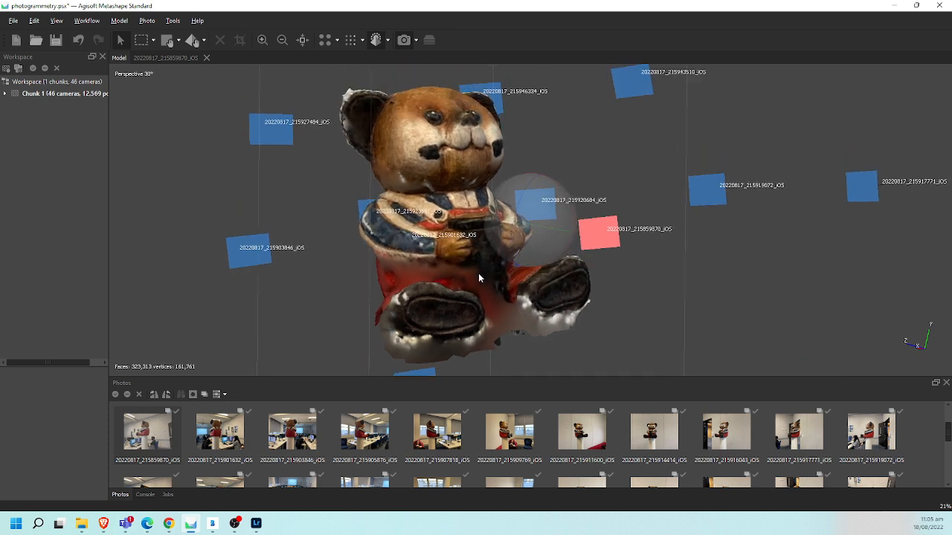
left_click_drag(549, 238, 570, 153)
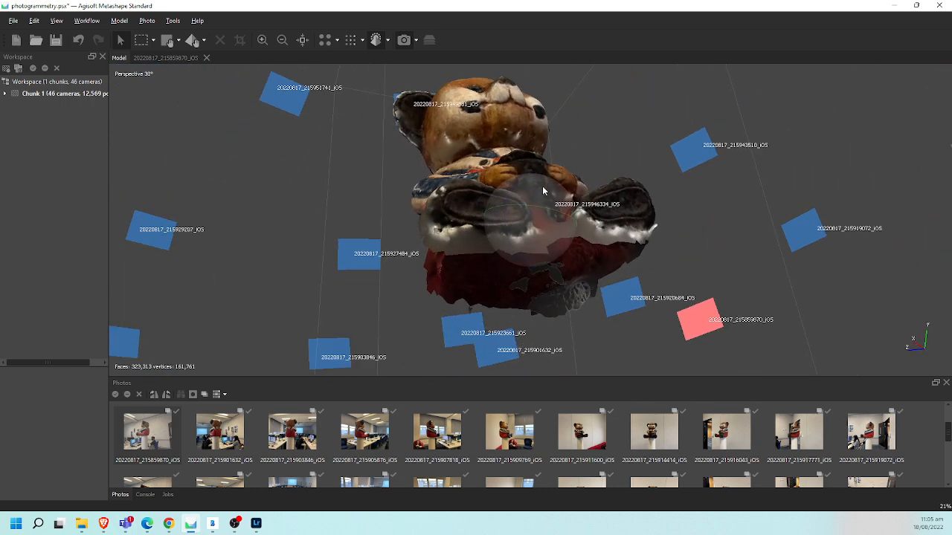
left_click_drag(543, 191, 625, 235)
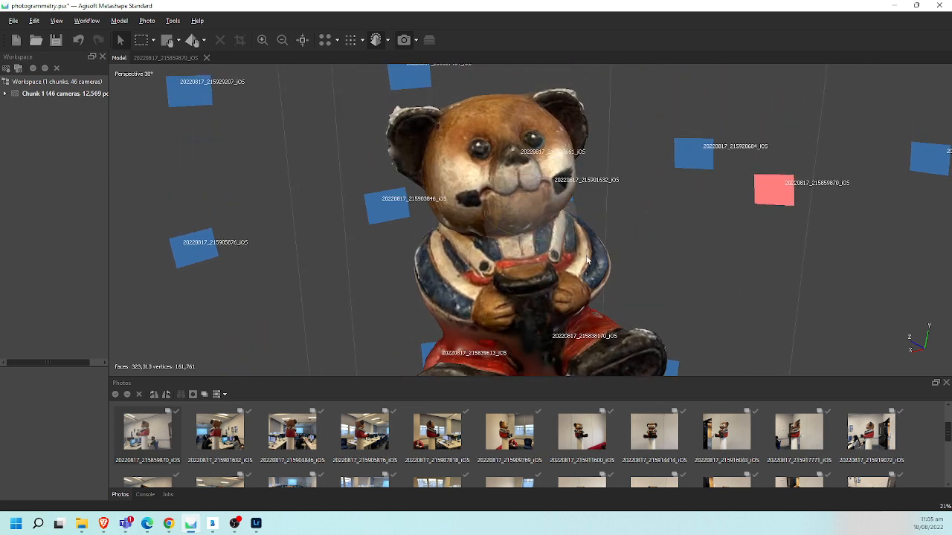
left_click_drag(523, 261, 682, 214)
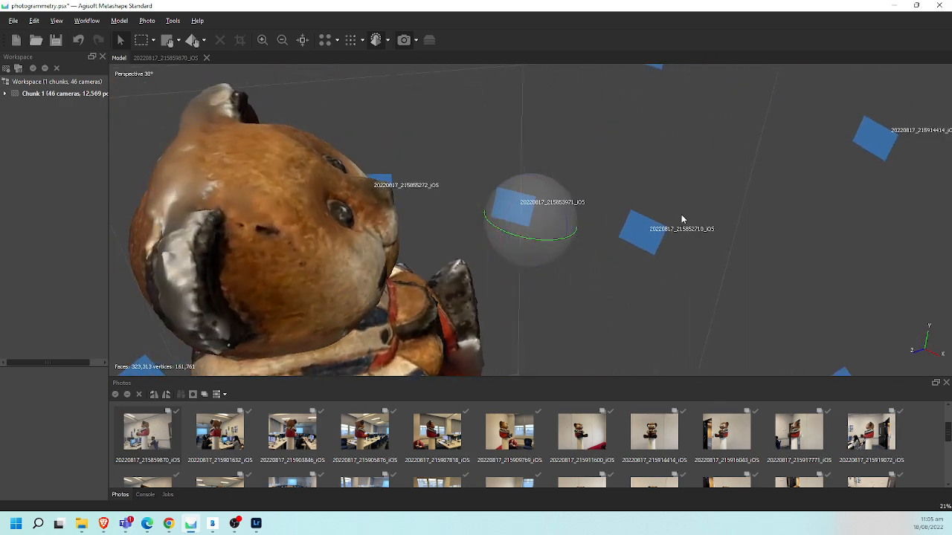
left_click_drag(509, 249, 413, 250)
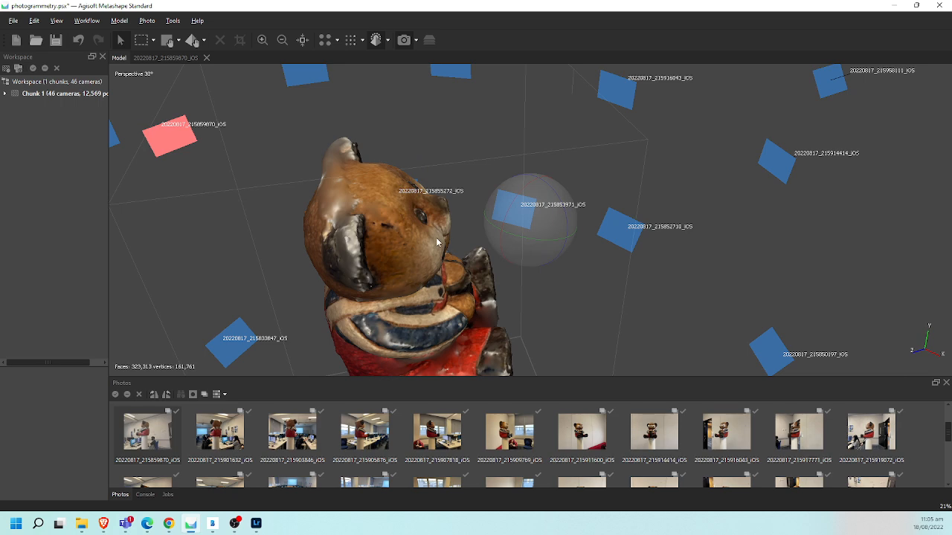
left_click_drag(512, 211, 503, 267)
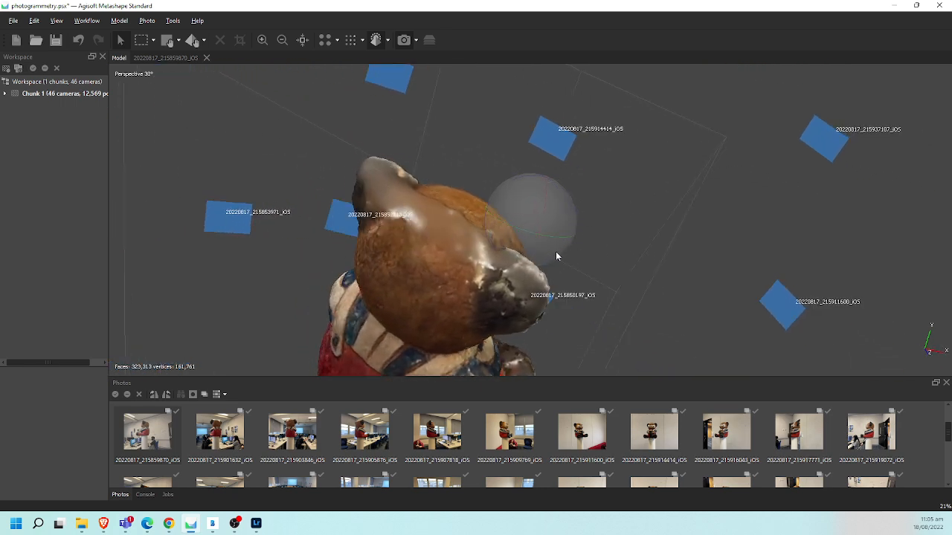
left_click_drag(502, 216, 358, 199)
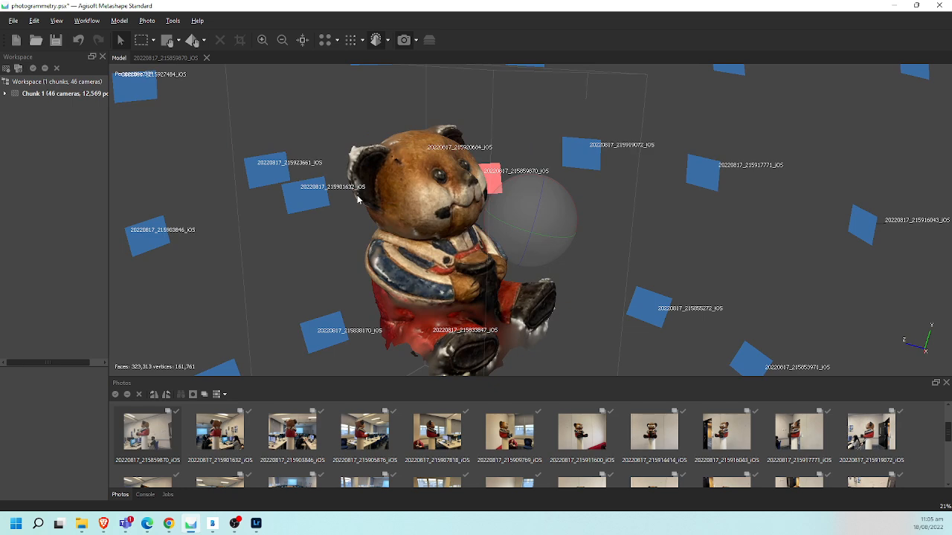
left_click(14, 22)
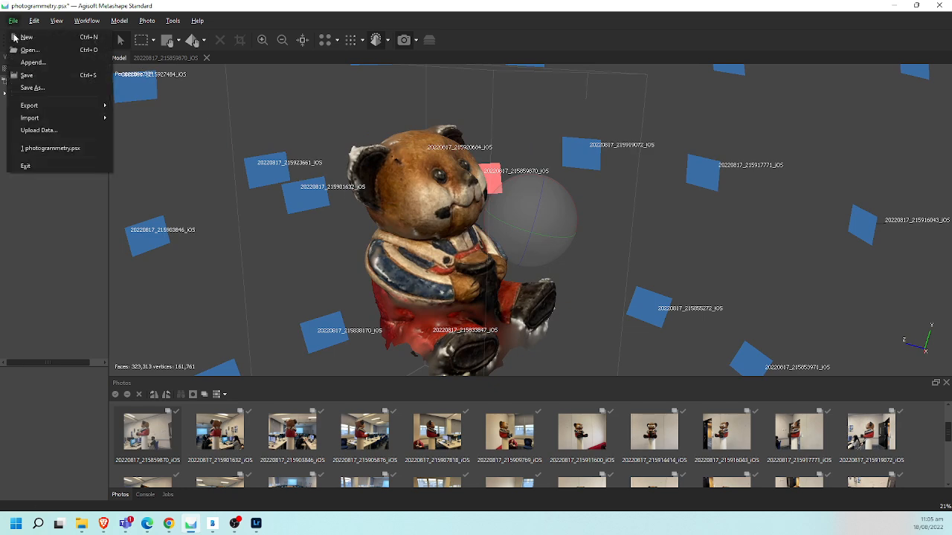
mouse_move(75, 105)
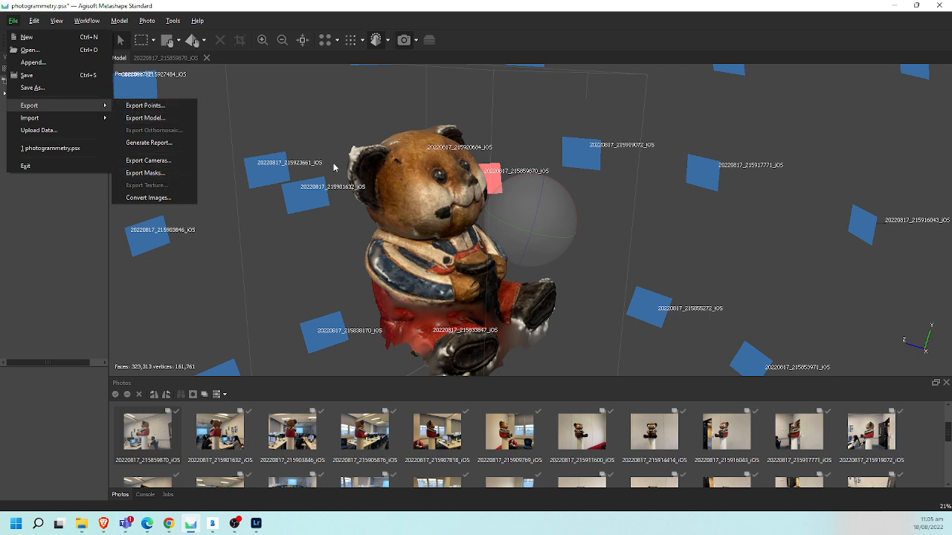
left_click(258, 145)
left_click(12, 21)
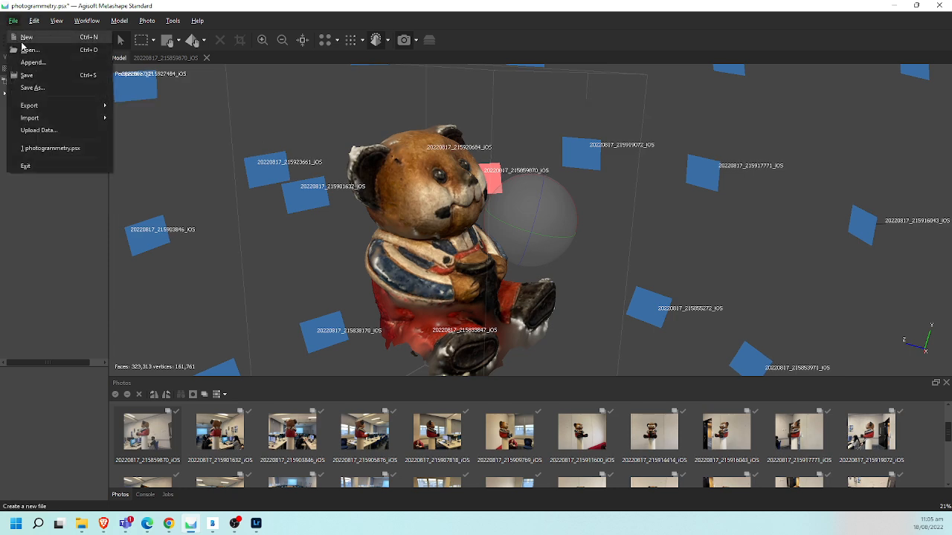
mouse_move(68, 107)
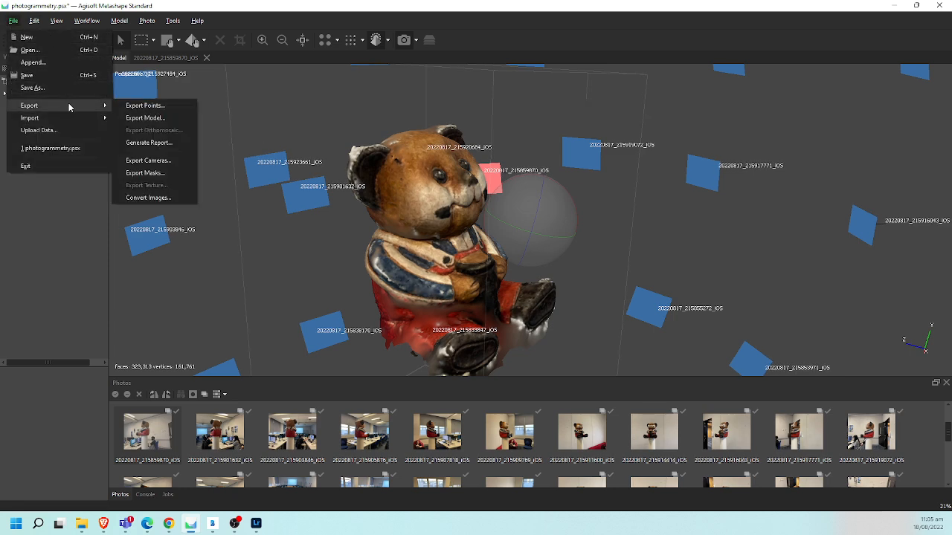
left_click(163, 118)
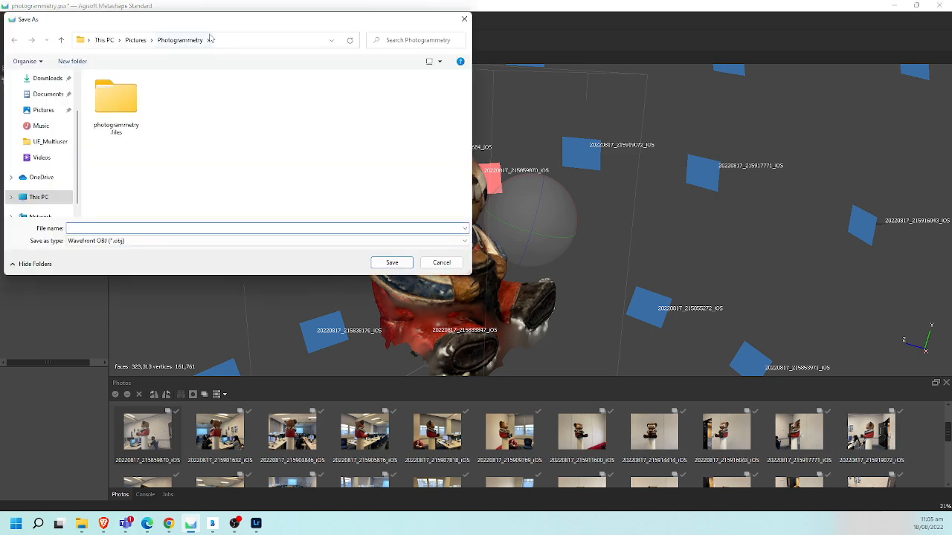
left_click(159, 241)
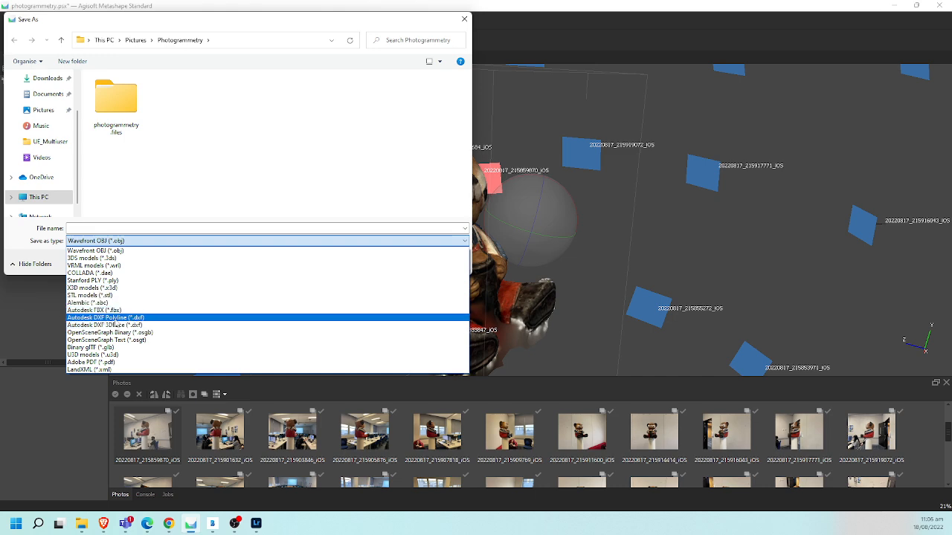
left_click(115, 311)
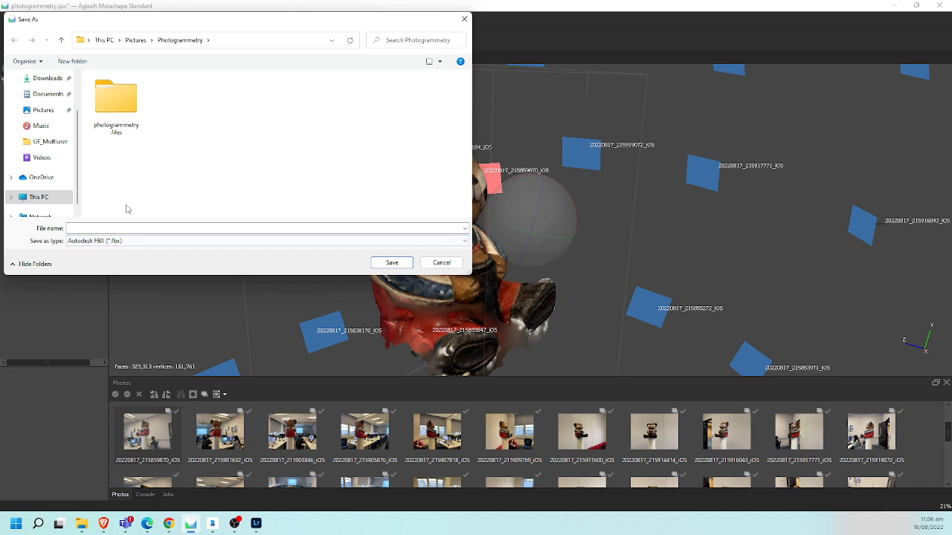
left_click(129, 227)
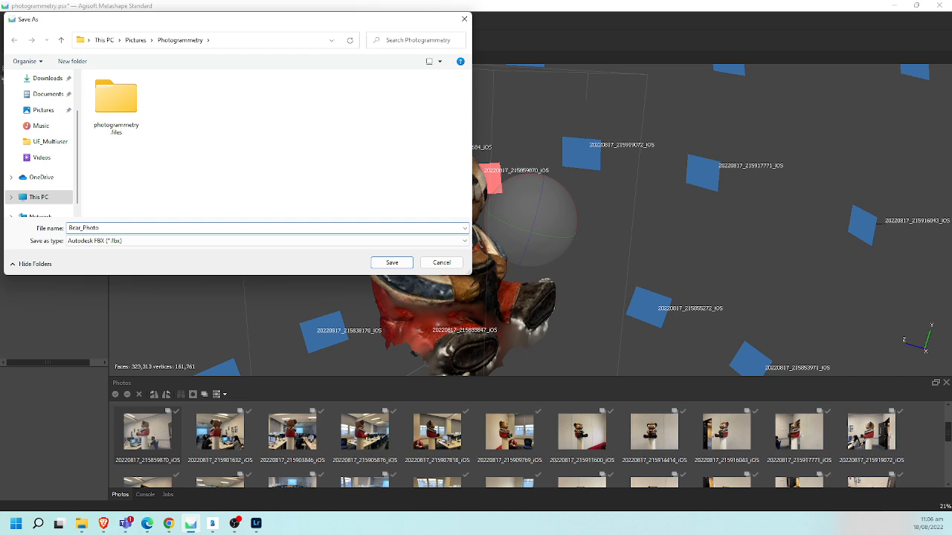
type("Rear_Photogrammetry")
key("Return")
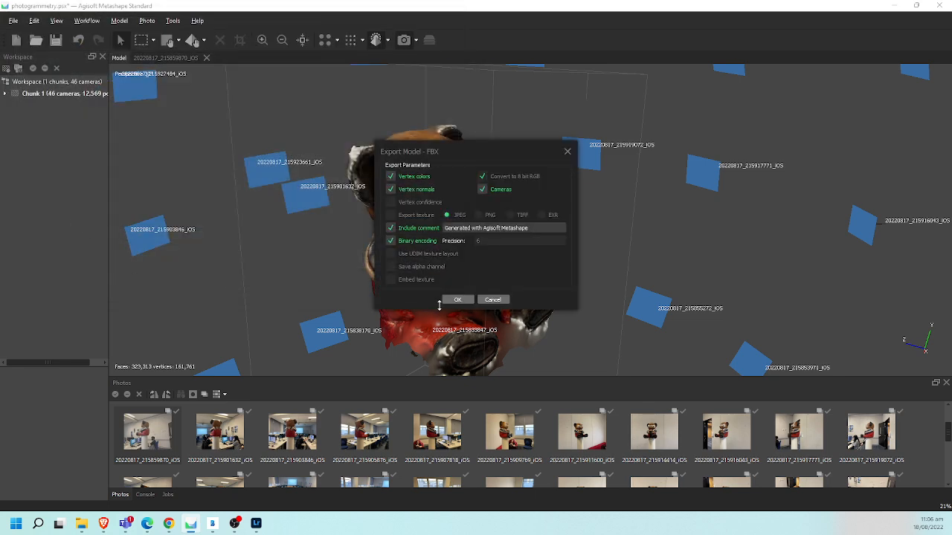
left_click(483, 190)
left_click(495, 300)
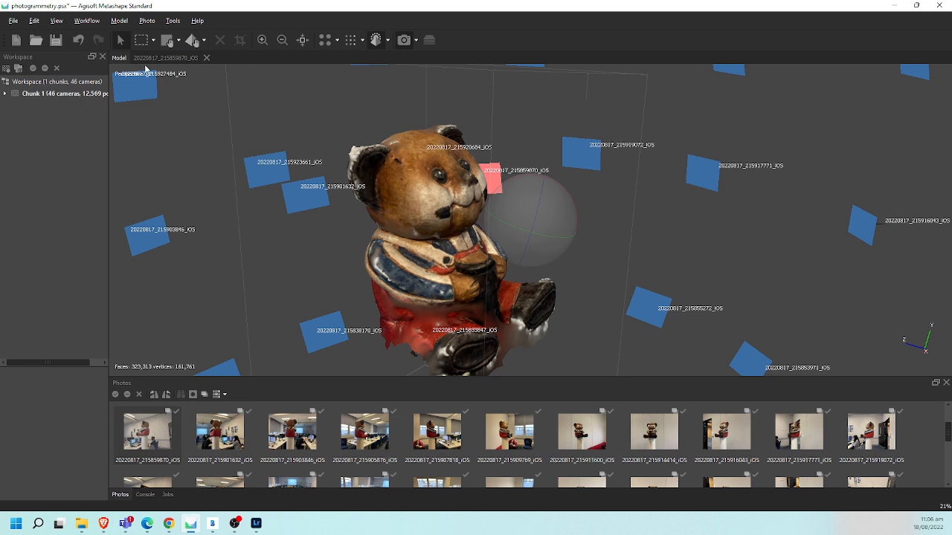
- Build the bear's diffuse map texture from the images with Generic mapping, Mosaic blending and a single 8192 texture
left_click(87, 21)
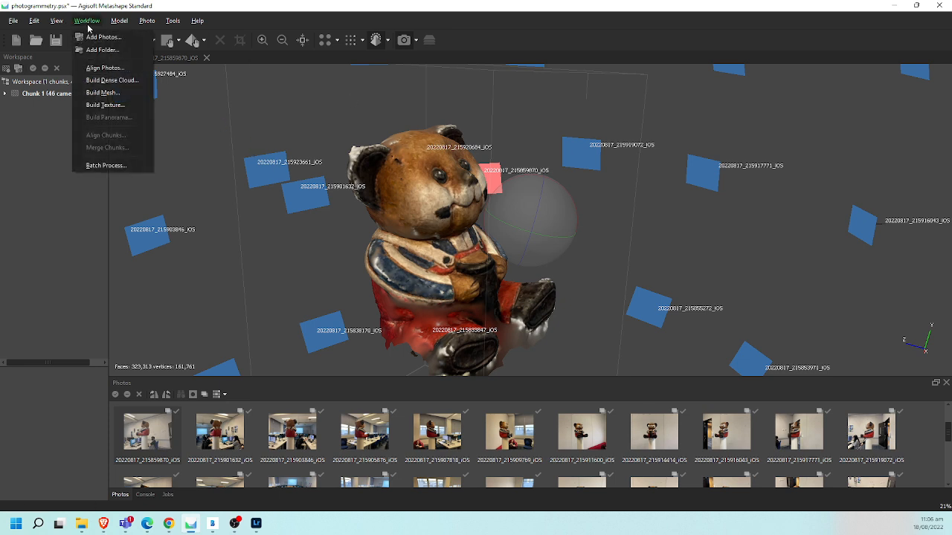
left_click(104, 105)
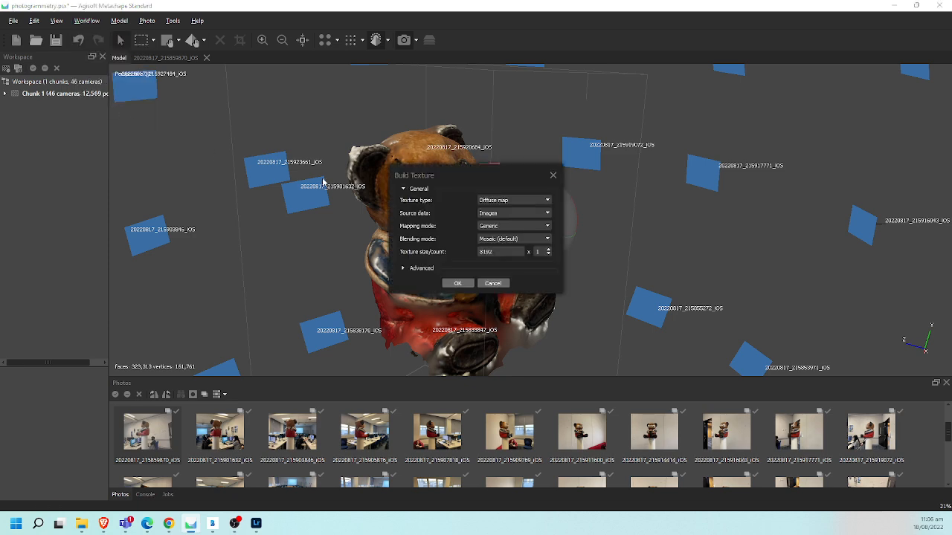
left_click(518, 214)
left_click(518, 214)
left_click(516, 226)
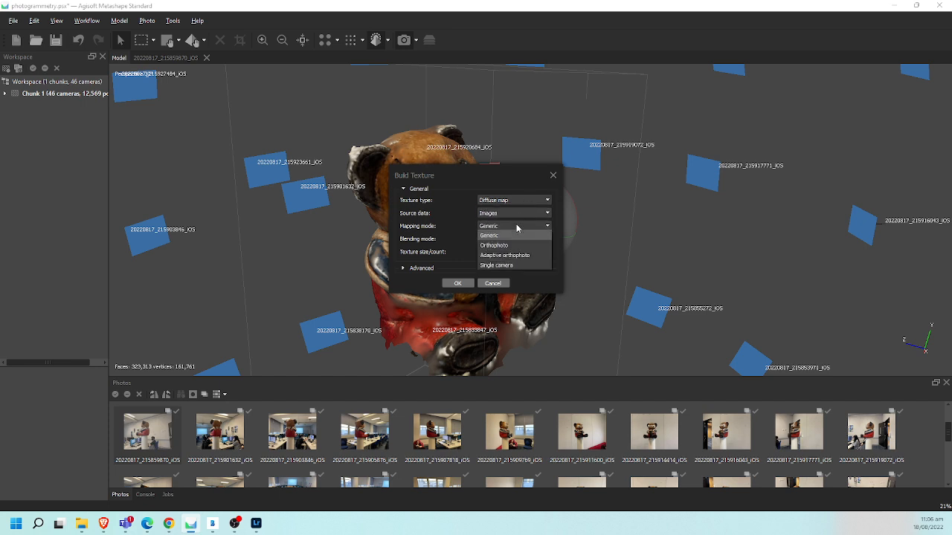
left_click(516, 225)
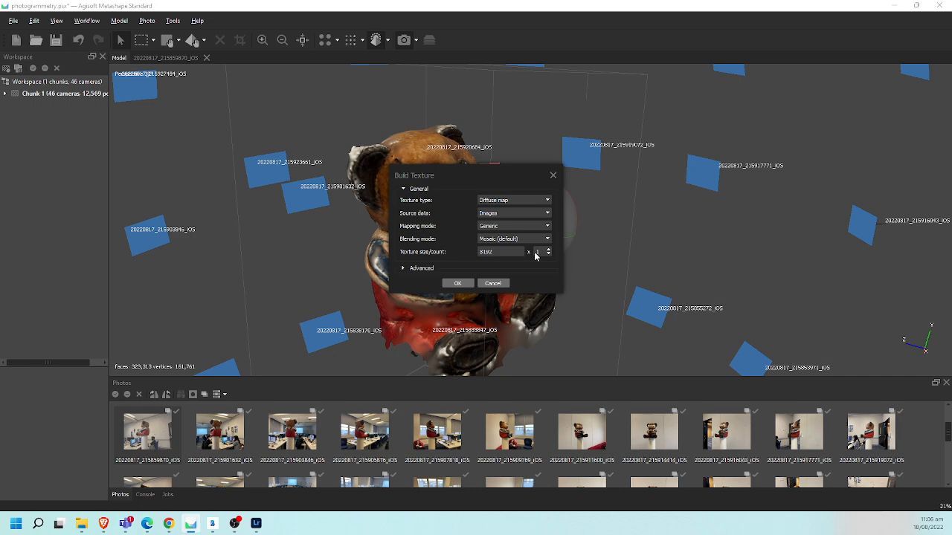
left_click(458, 284)
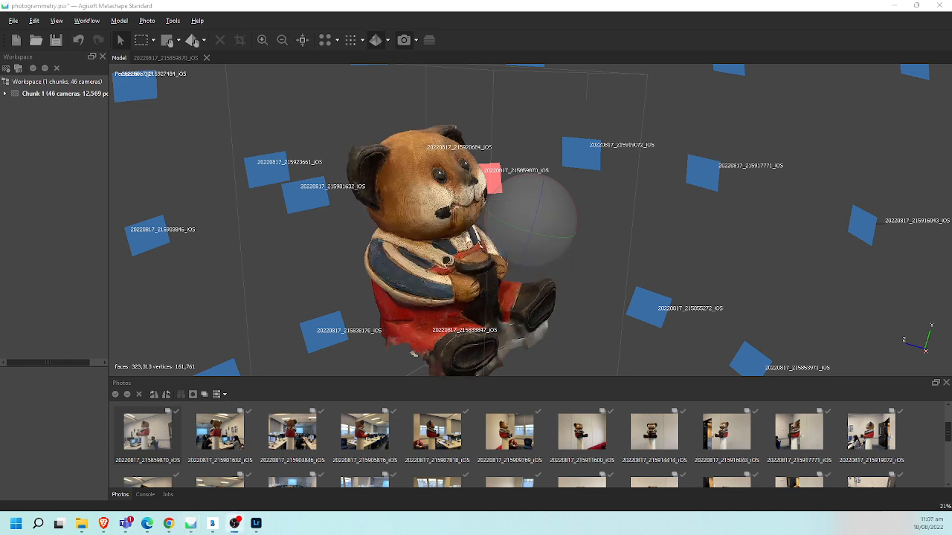
- Export the textured bear as Bear_Photogrammetry in Autodesk FBX format to the Photogrammetry folder, with vertex colors and a PNG texture
left_click_drag(553, 259, 499, 237)
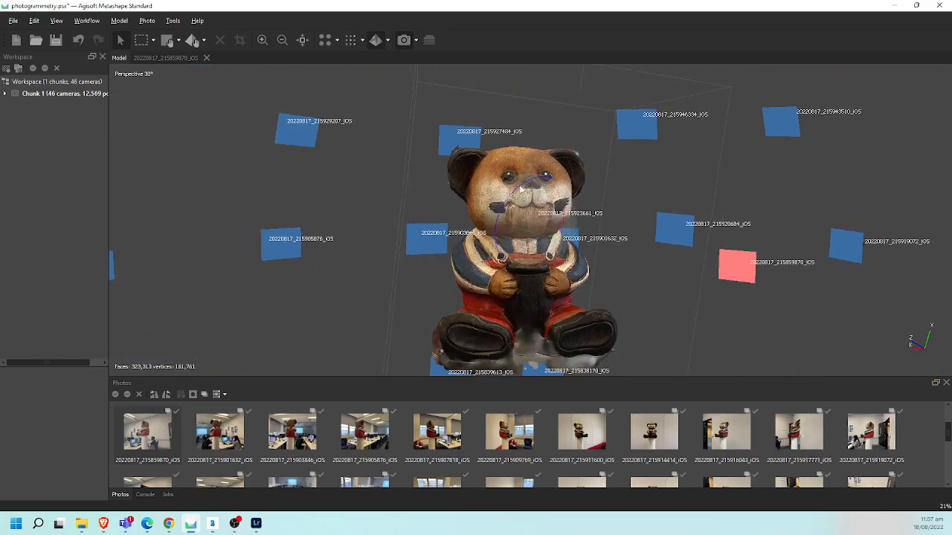
mouse_move(522, 188)
left_mouse_down()
mouse_move(550, 190)
mouse_move(520, 192)
left_mouse_up()
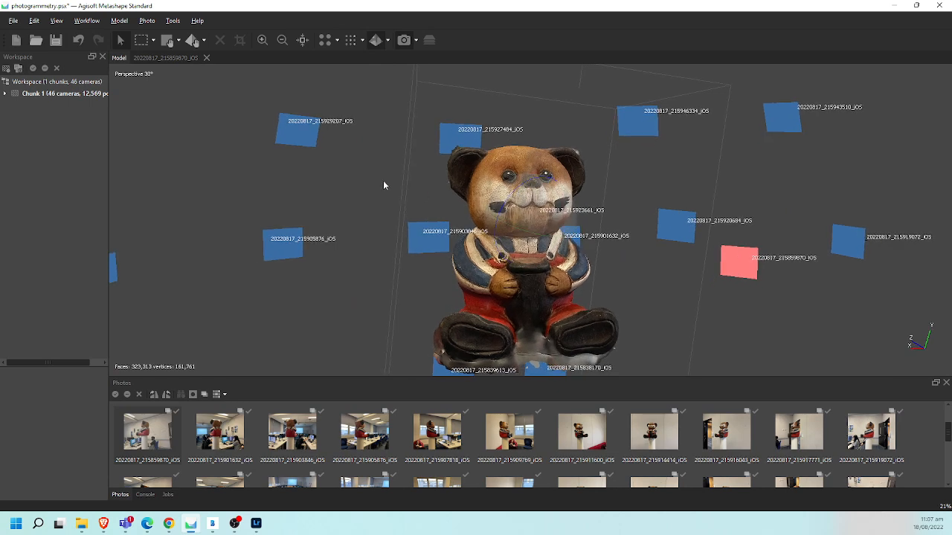
left_click(13, 21)
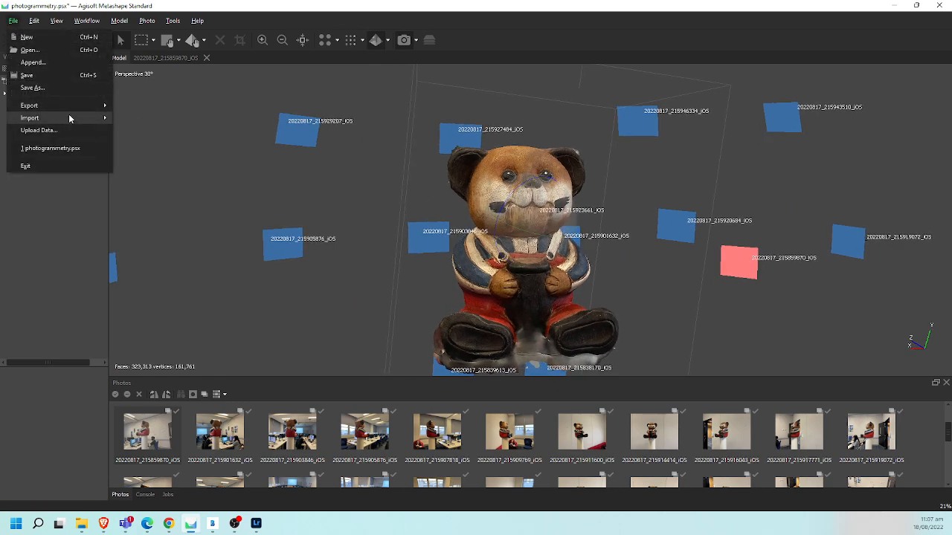
mouse_move(76, 104)
left_click(151, 117)
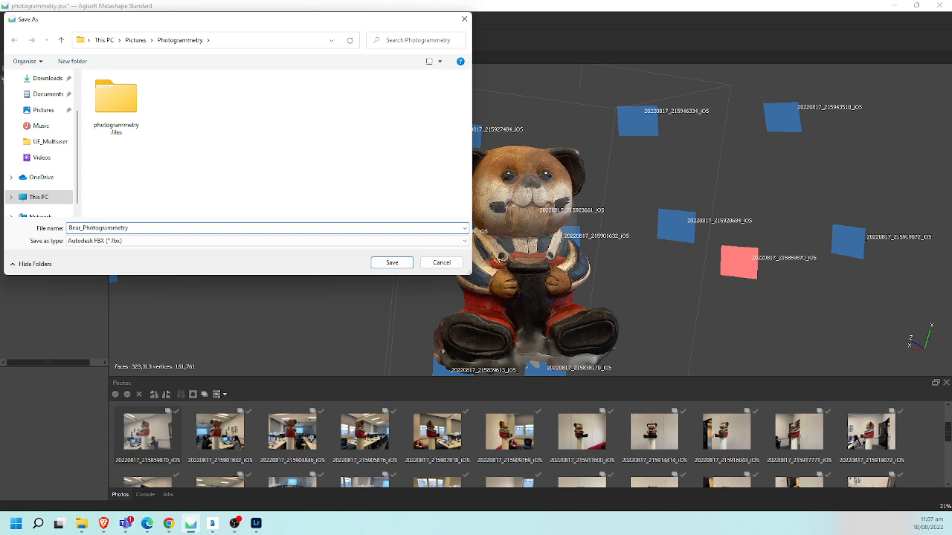
left_click(391, 263)
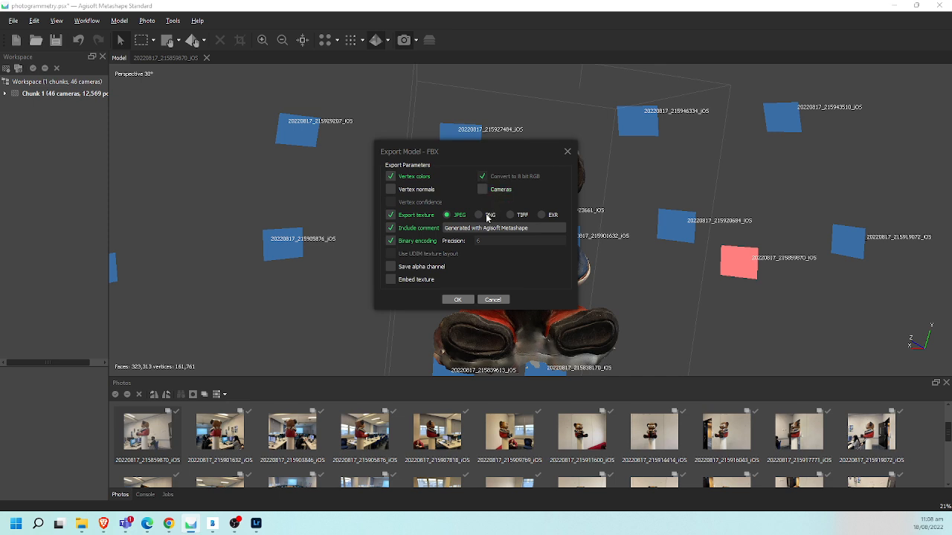
left_click(458, 300)
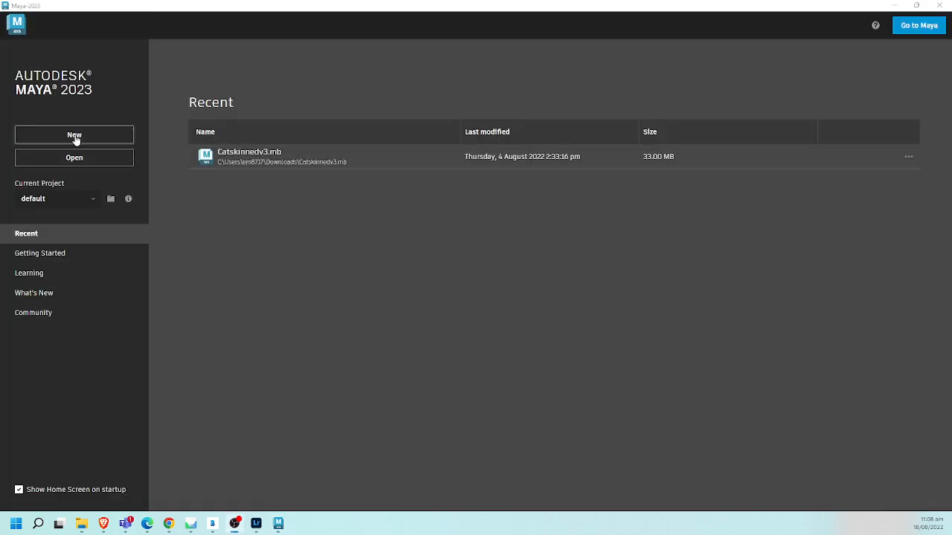
- Switch to Maya 2023, start a new scene without saving the untitled one, and close the Render Settings window
left_click(74, 136)
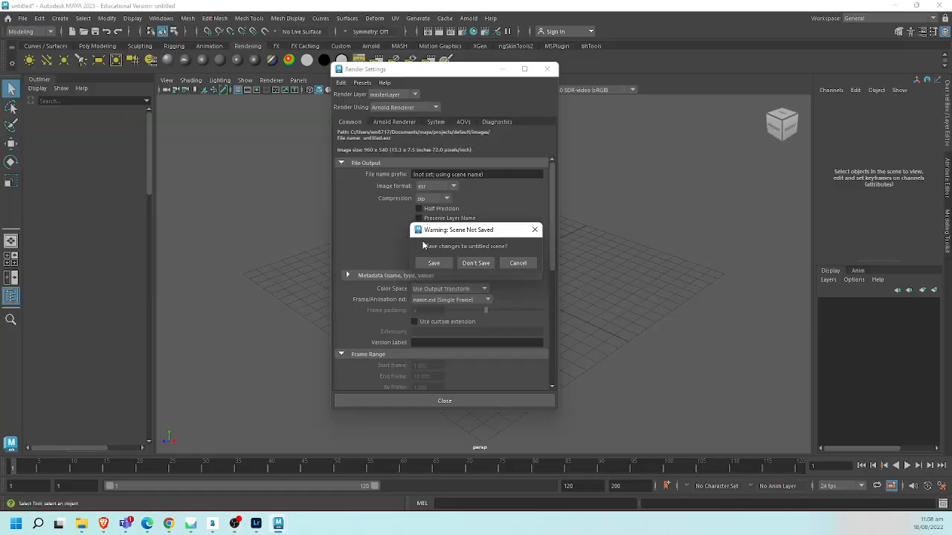
left_click(480, 264)
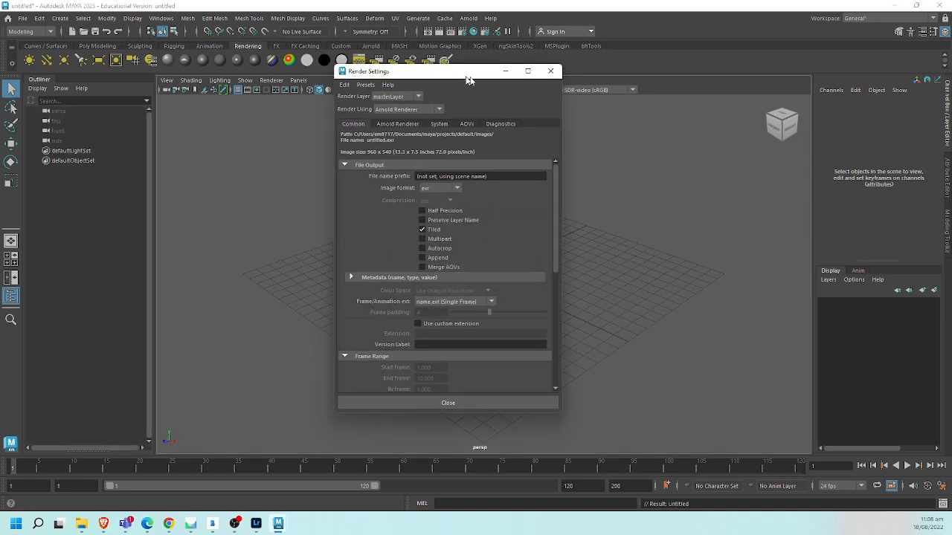
left_click_drag(468, 79, 723, 87)
left_click(816, 85)
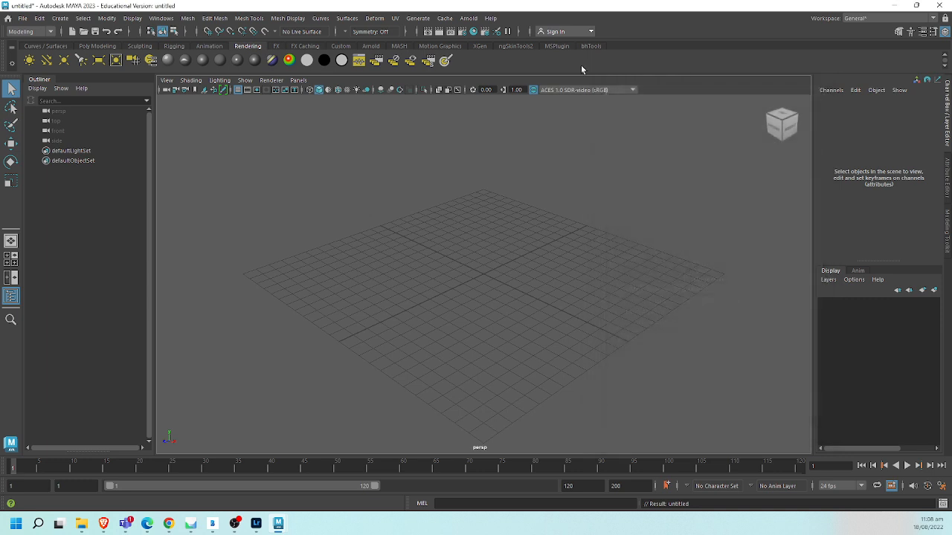
- Import Bear_Photogrammetry.fbx from the Pictures\Photogrammetry folder into the scene
left_click(23, 18)
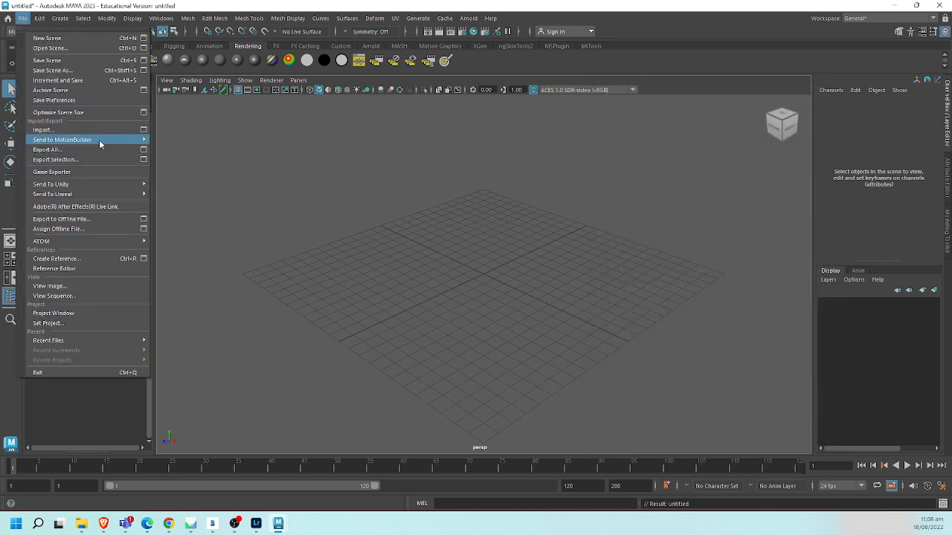
left_click(108, 132)
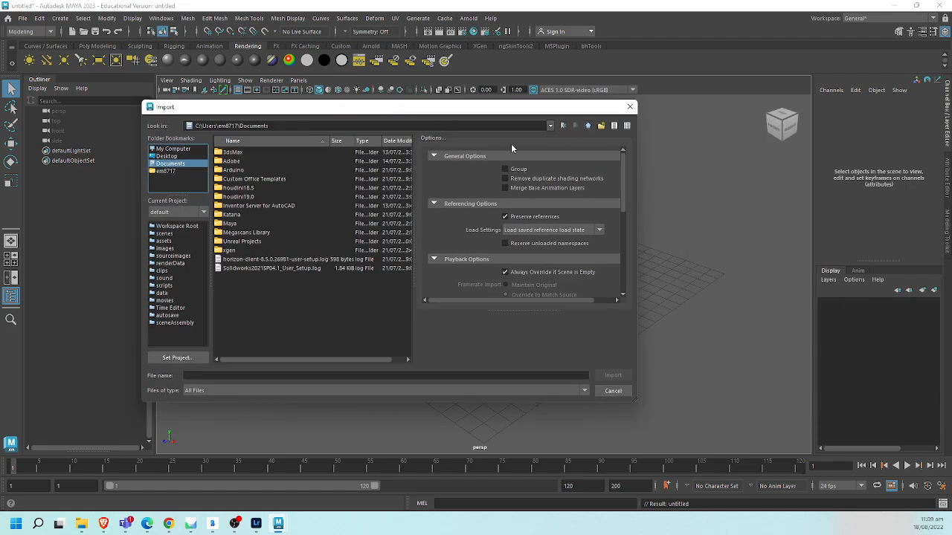
left_click(587, 125)
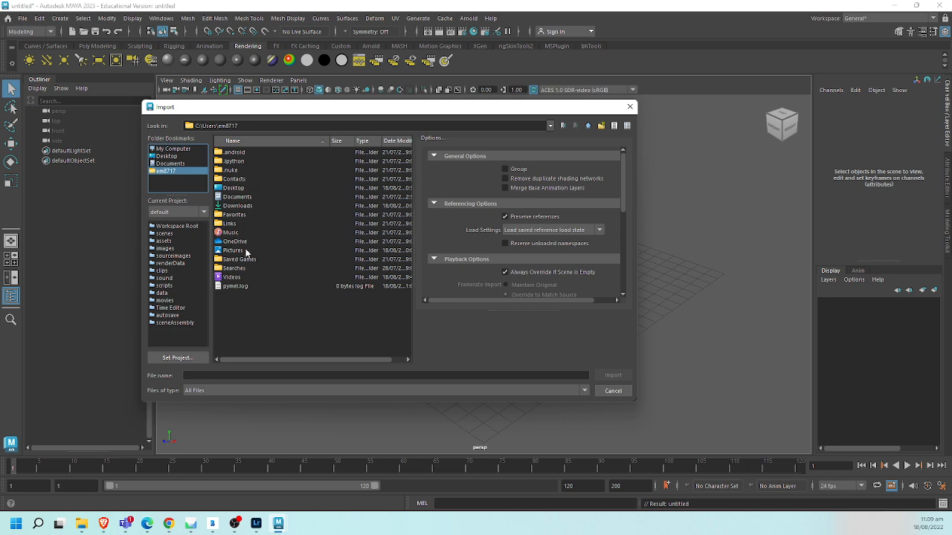
double_click(236, 251)
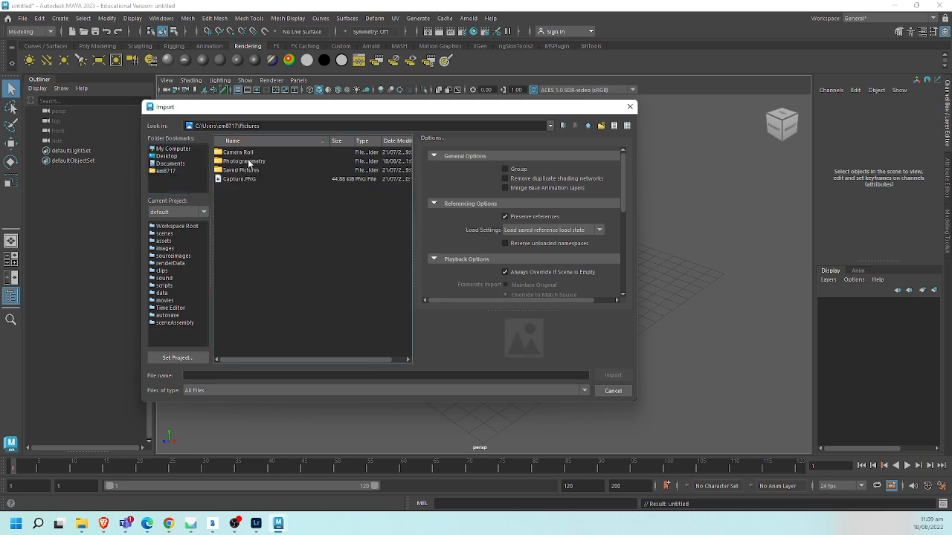
double_click(245, 162)
left_click_drag(409, 193, 415, 310)
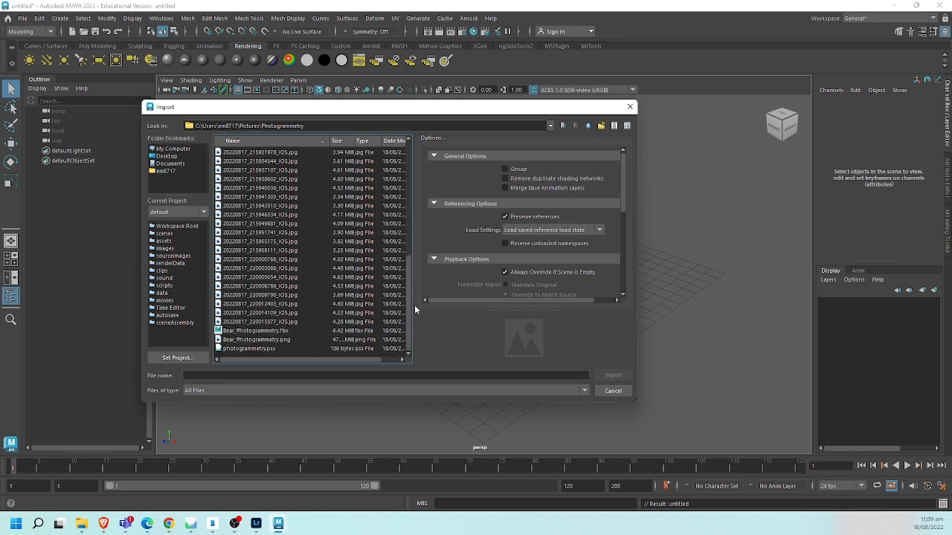
double_click(286, 331)
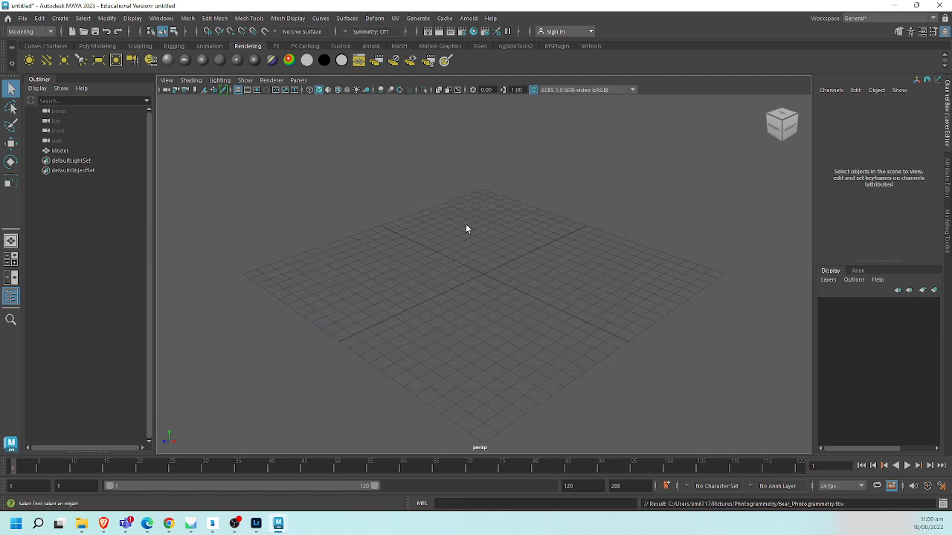
- Bring the imported bear model into close view and display it shaded with texture maps
left_click(71, 151)
right_click_drag(703, 232, 354, 204, "alt")
right_click_drag(639, 238, 331, 242, "alt")
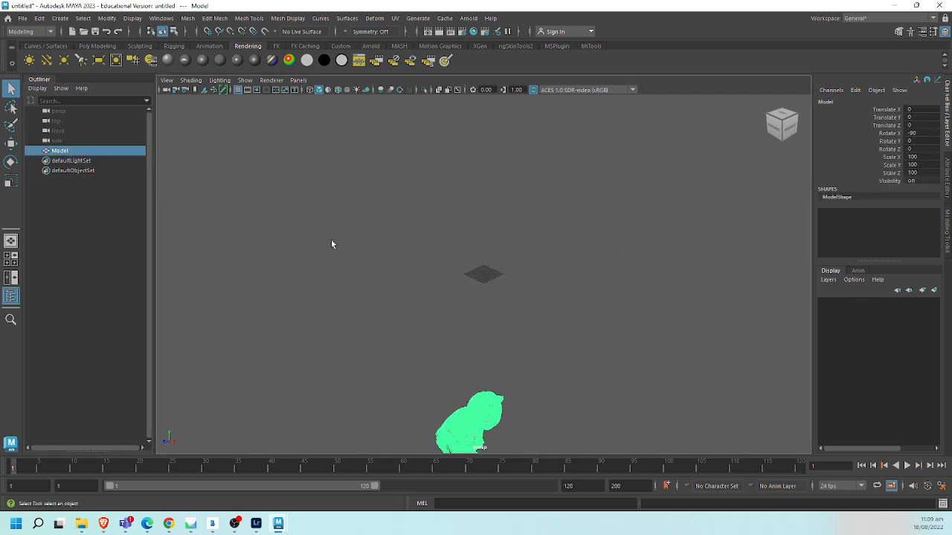
mouse_move(536, 320)
left_mouse_down("alt")
mouse_move(562, 265)
mouse_move(542, 308)
mouse_move(521, 312)
mouse_move(487, 287)
mouse_move(427, 269)
mouse_move(470, 305)
left_mouse_up("alt")
left_click(640, 297)
left_click_drag(632, 309, 526, 293, "alt")
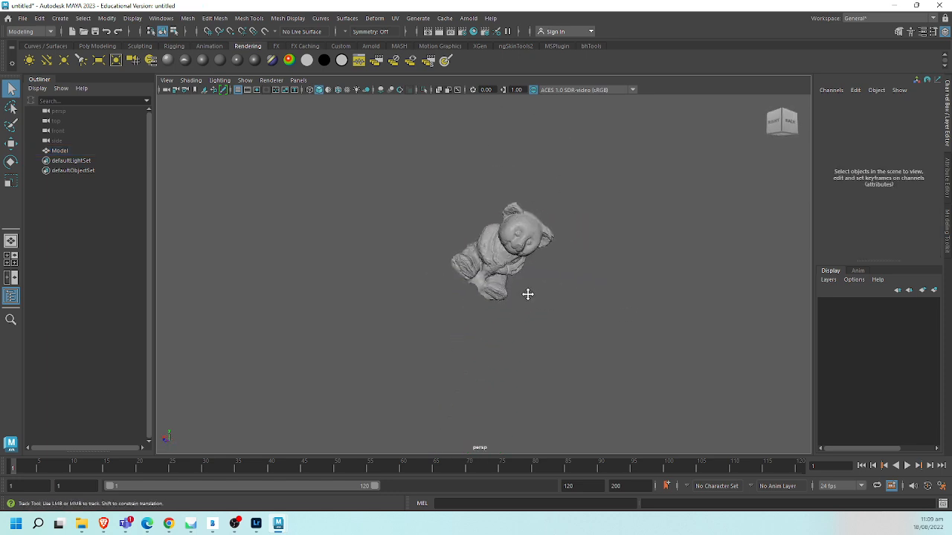
right_click_drag(527, 293, 580, 378, "alt")
left_click_drag(580, 378, 507, 350, "alt")
scroll(540, 357, "up", 2)
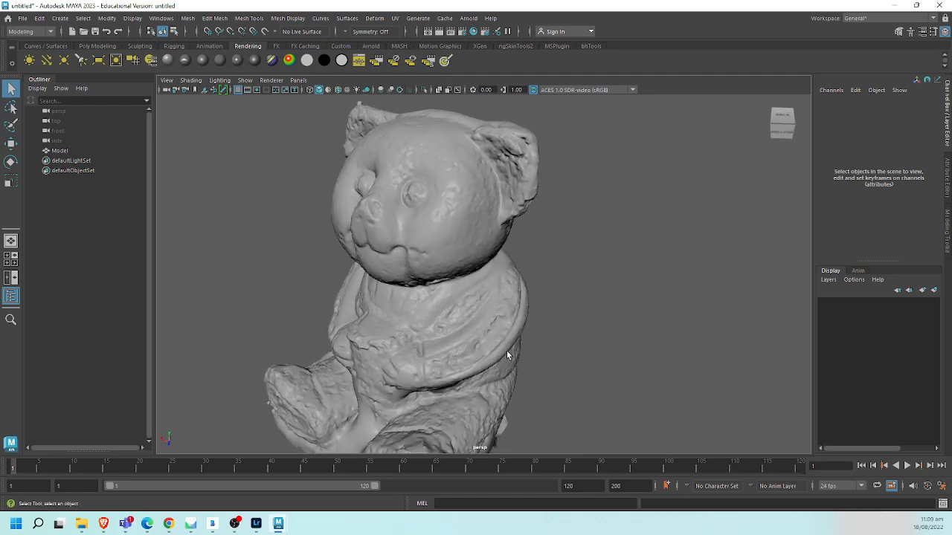
left_click(517, 353)
left_click(553, 343)
key("6")
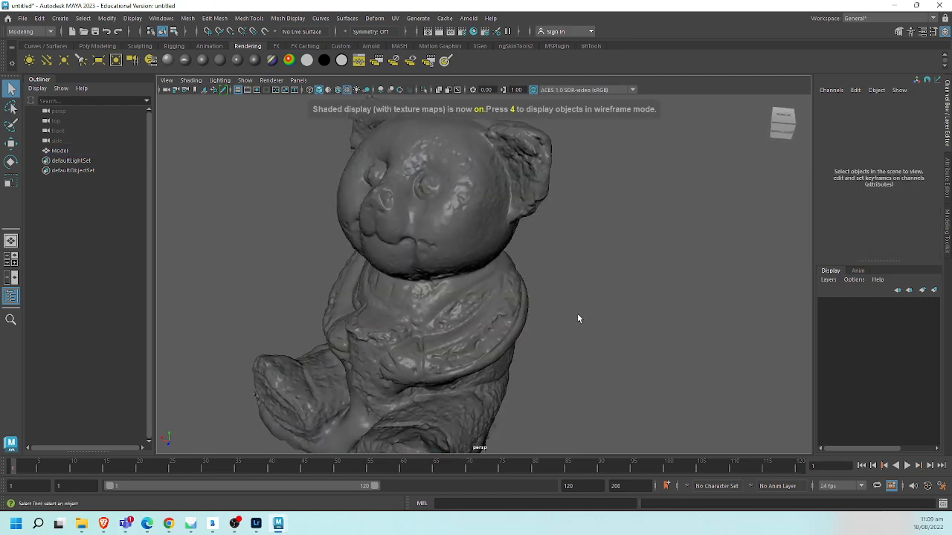
- Set the specular color of the bear's Phong material, material0, to black to remove the shine
left_click_drag(577, 320, 548, 320, "alt")
left_click(548, 319)
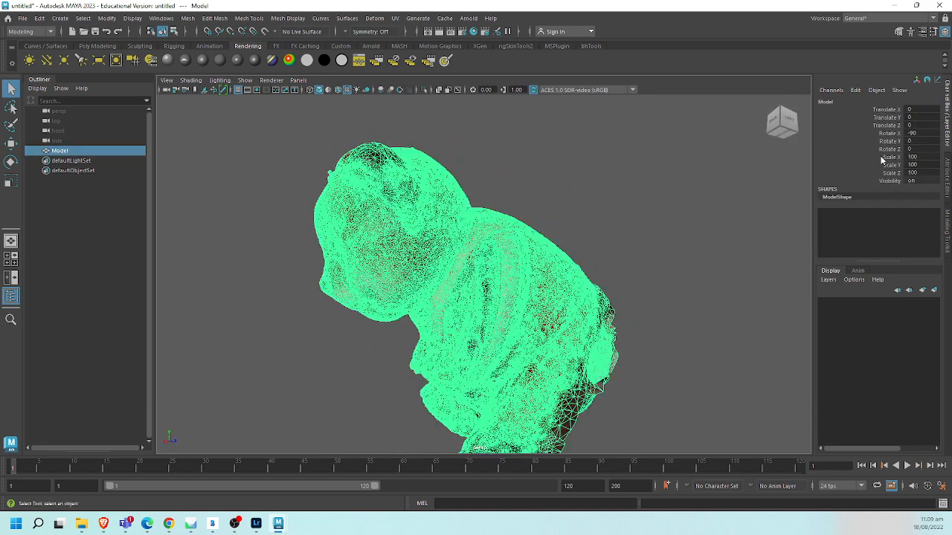
key("ctrl+a")
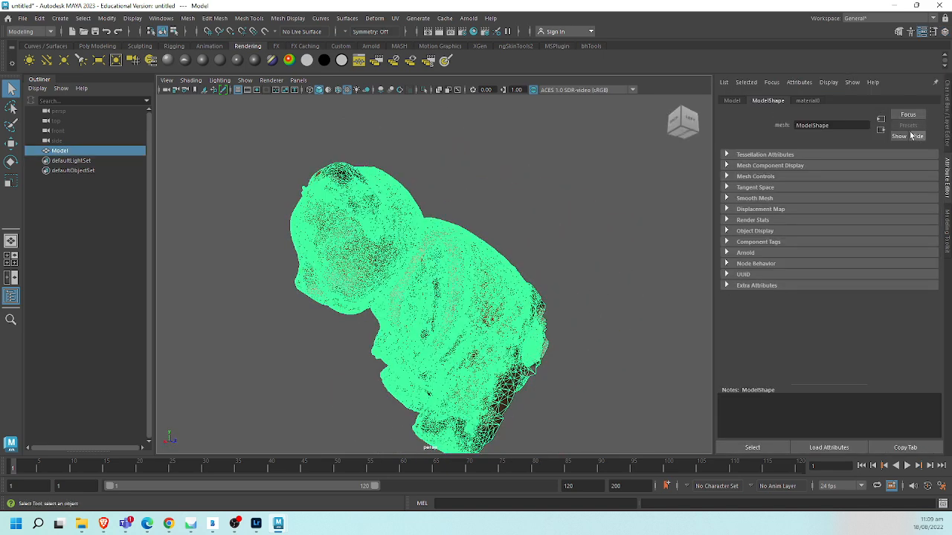
left_click(807, 101)
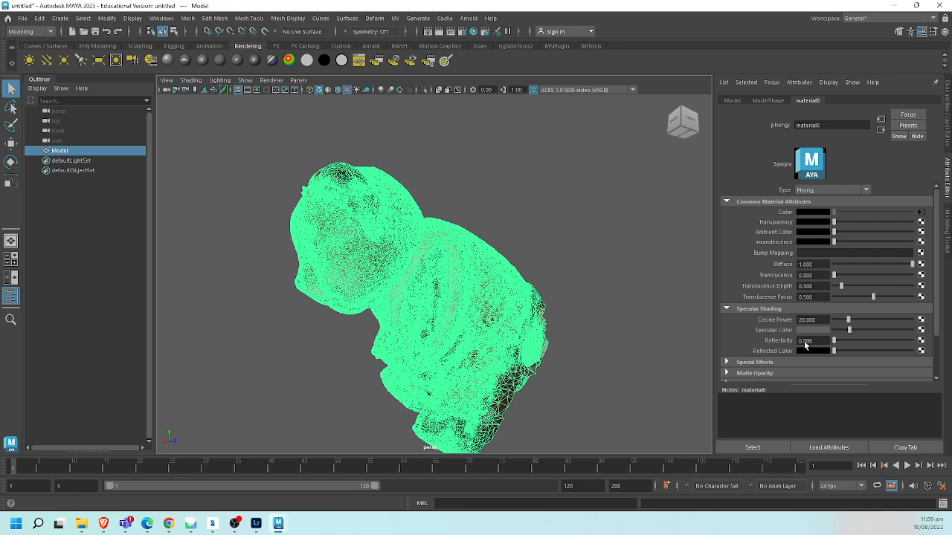
left_click(633, 272)
left_click_drag(584, 300, 625, 302, "alt")
left_click(437, 356)
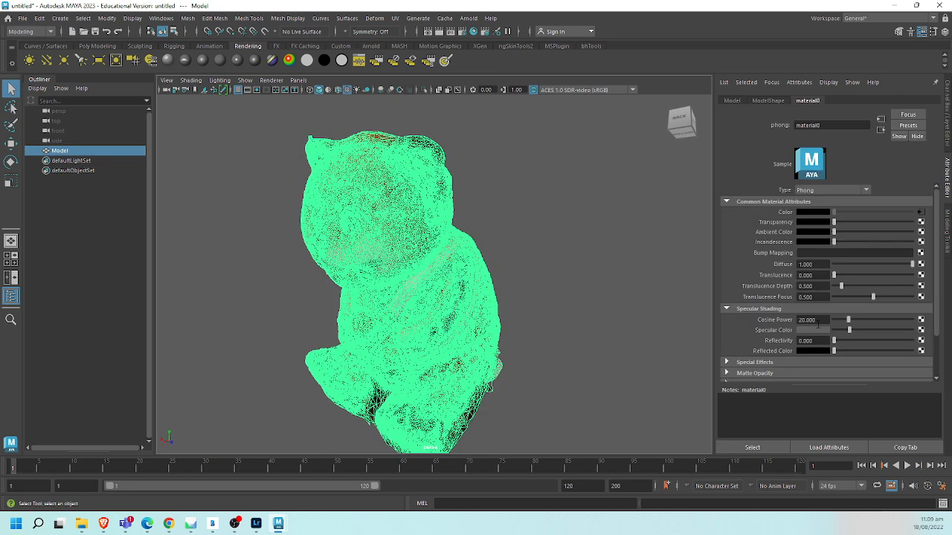
left_click_drag(842, 329, 835, 328)
left_click(520, 290)
mouse_move(521, 290)
left_mouse_down("alt")
mouse_move(501, 312)
mouse_move(508, 291)
mouse_move(550, 287)
mouse_move(503, 302)
mouse_move(502, 294)
left_mouse_up("alt")
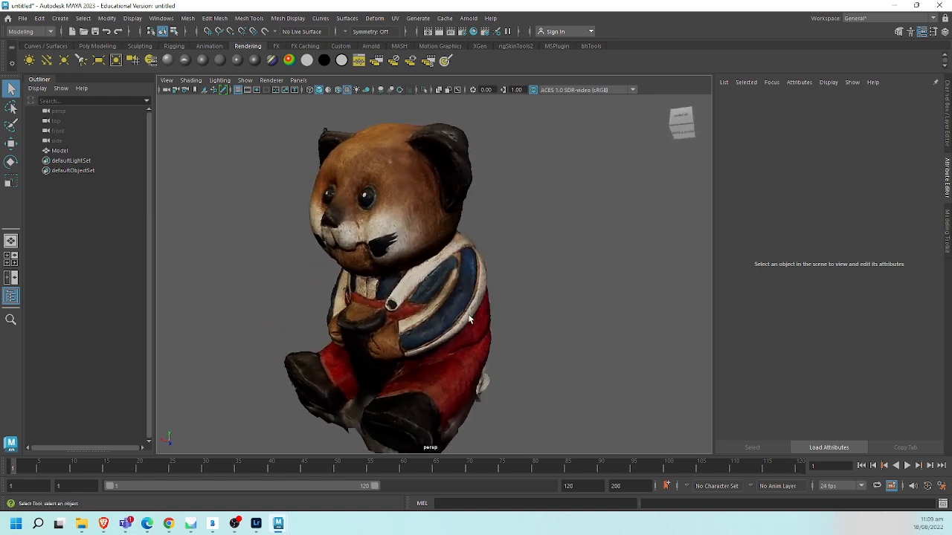
- Turn on the Poly Count heads-up display for the selected bear model, then clear the selection
left_click(503, 293)
left_click(505, 289)
left_click(459, 296)
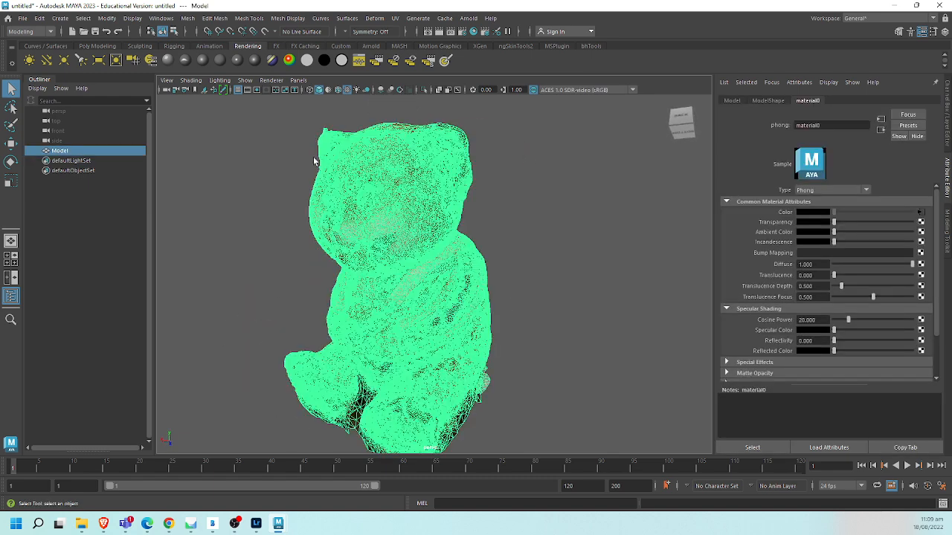
left_click(161, 18)
mouse_move(208, 87)
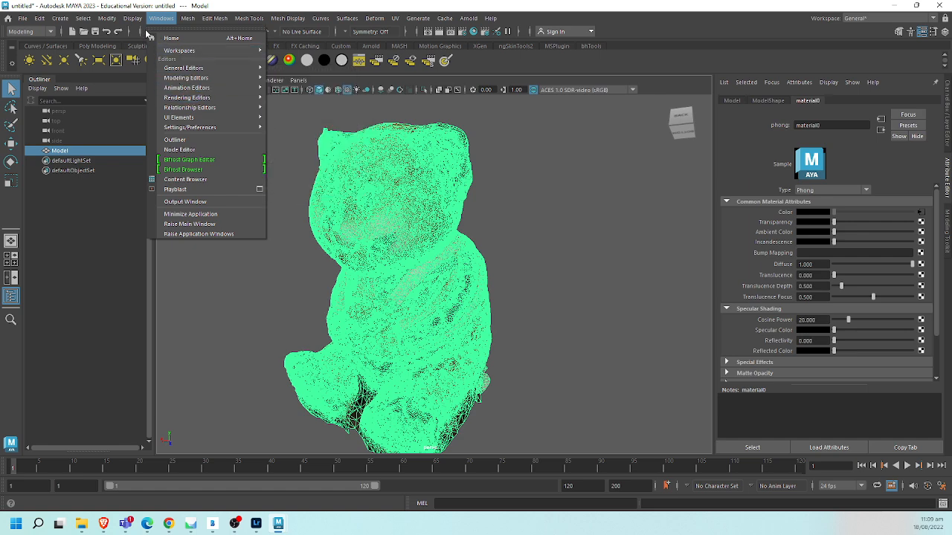
mouse_move(130, 18)
mouse_move(157, 55)
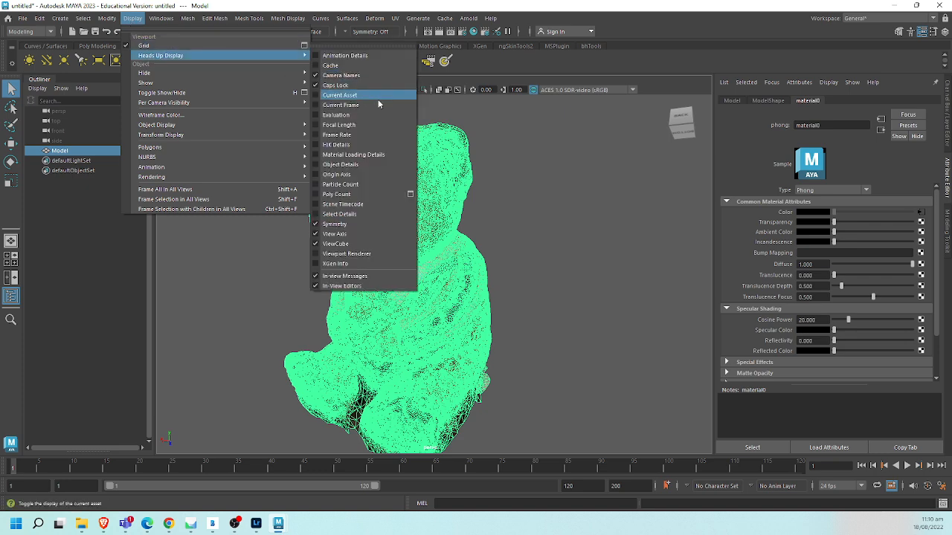
left_click(367, 195)
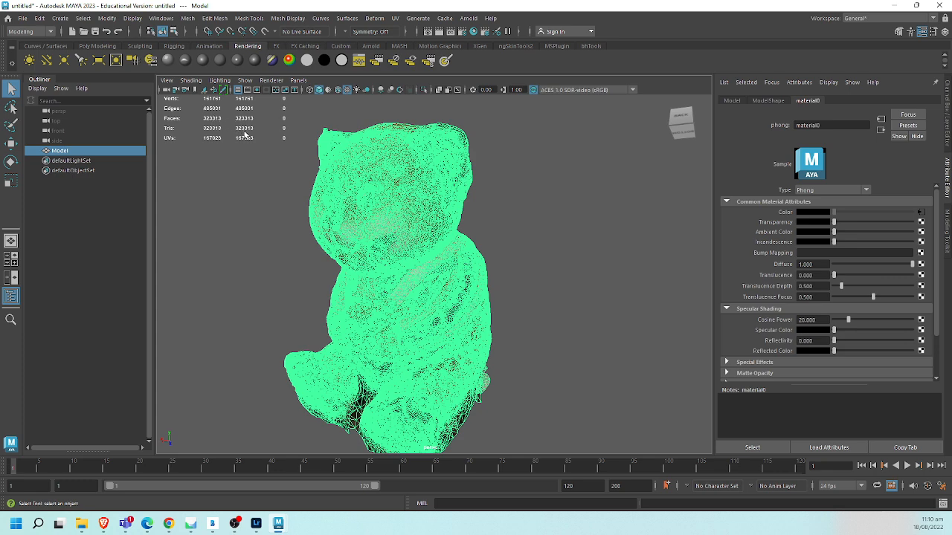
left_click(251, 188)
- Switch the bear model to face selection and select the connected faces of its main body
left_click_drag(287, 240, 570, 232, "alt")
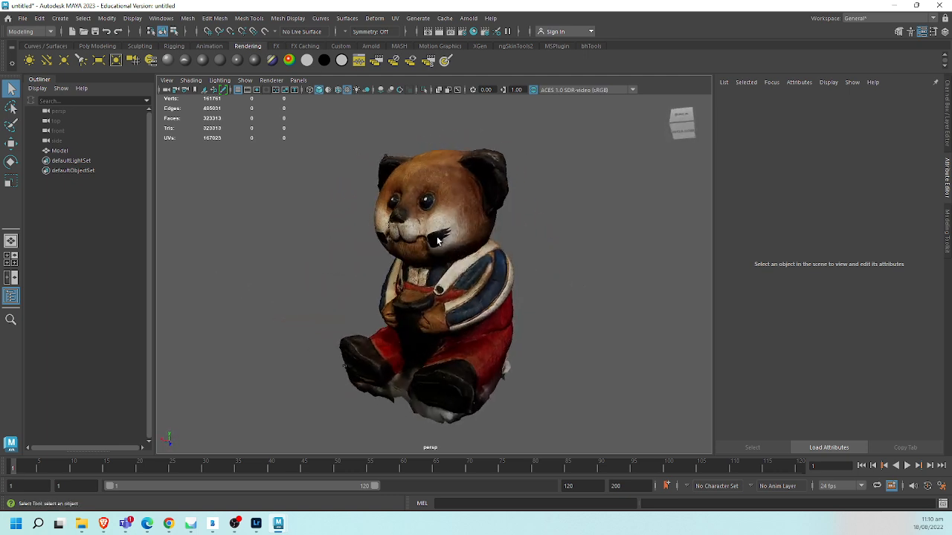
scroll(441, 208, "up", 3)
left_click_drag(441, 209, 469, 296, "alt")
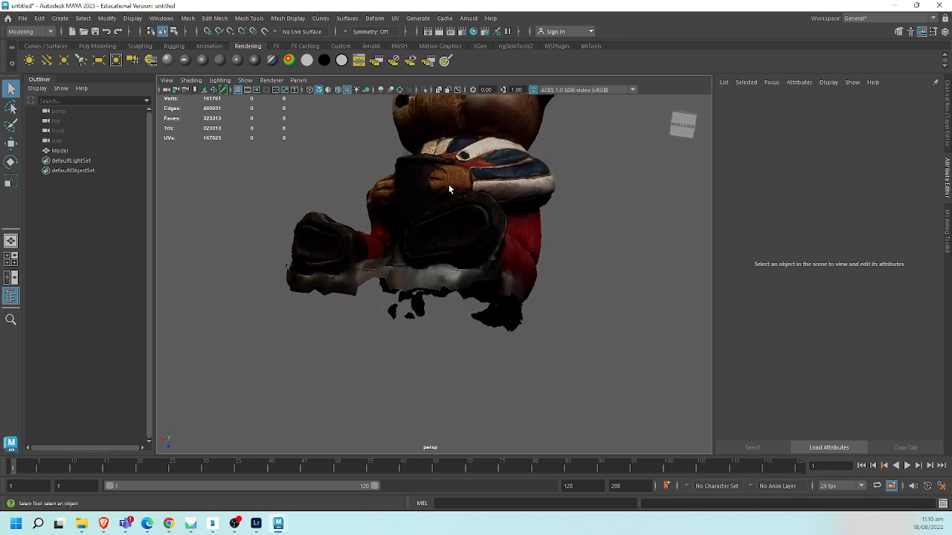
right_click(441, 202)
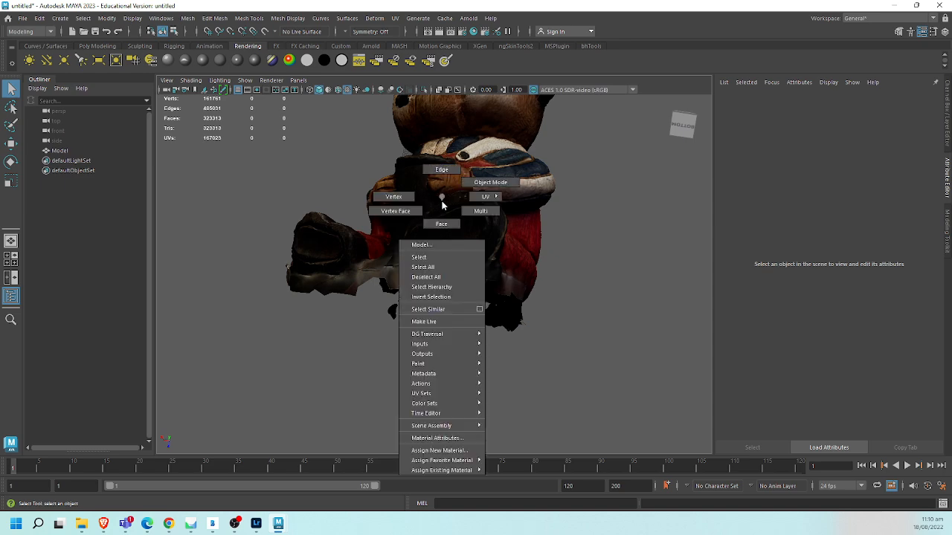
left_click(439, 223)
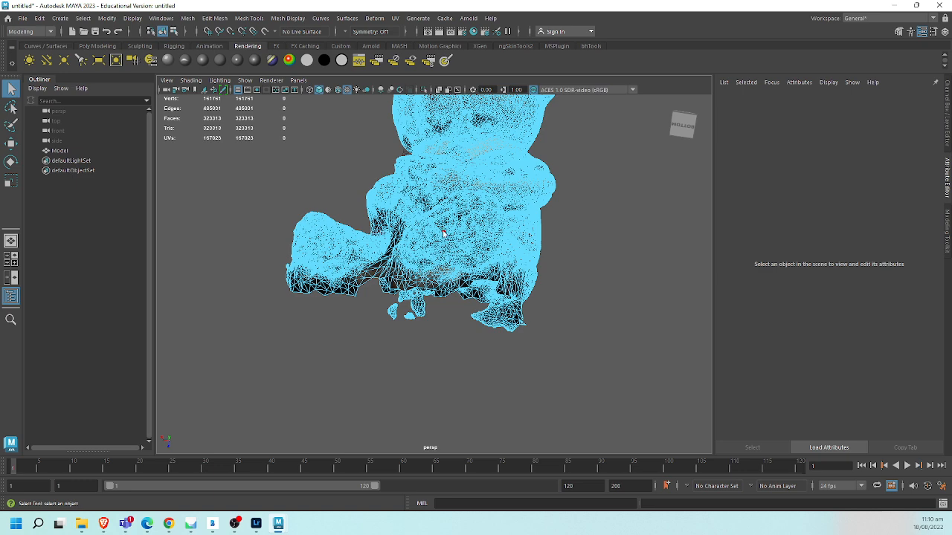
double_click(444, 234)
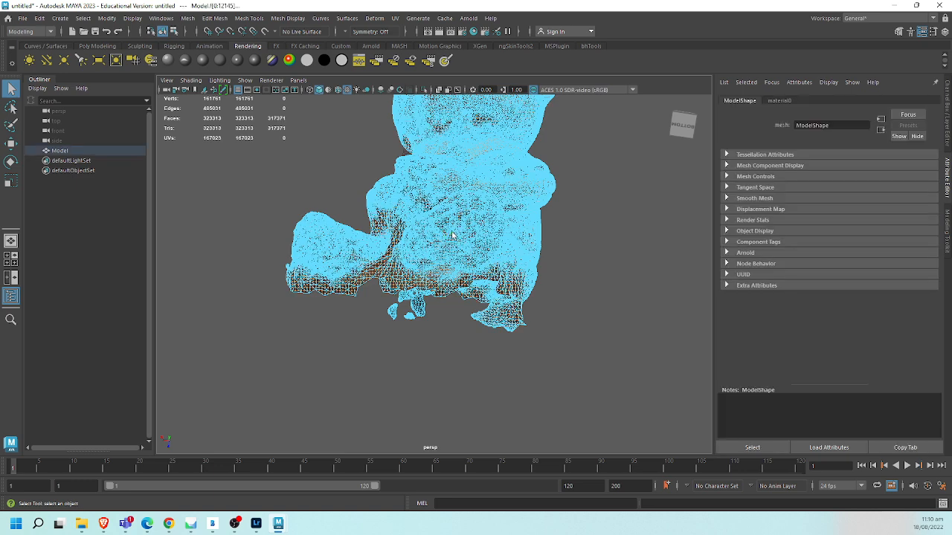
- In wireframe display, reselect the bear's main shell, invert the face selection, and delete the stray fragments around its base
key("4")
left_click_drag(605, 251, 389, 316, "alt")
left_click(587, 289)
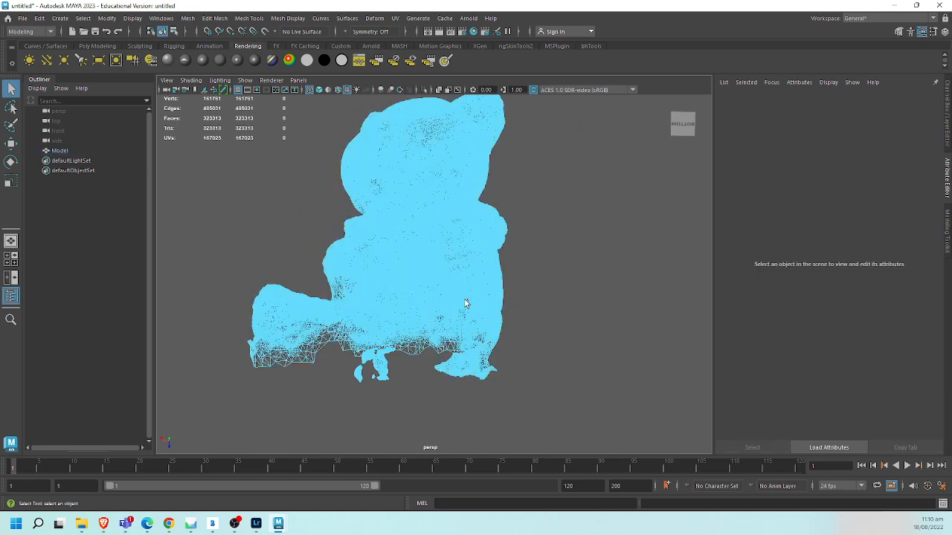
double_click(393, 330)
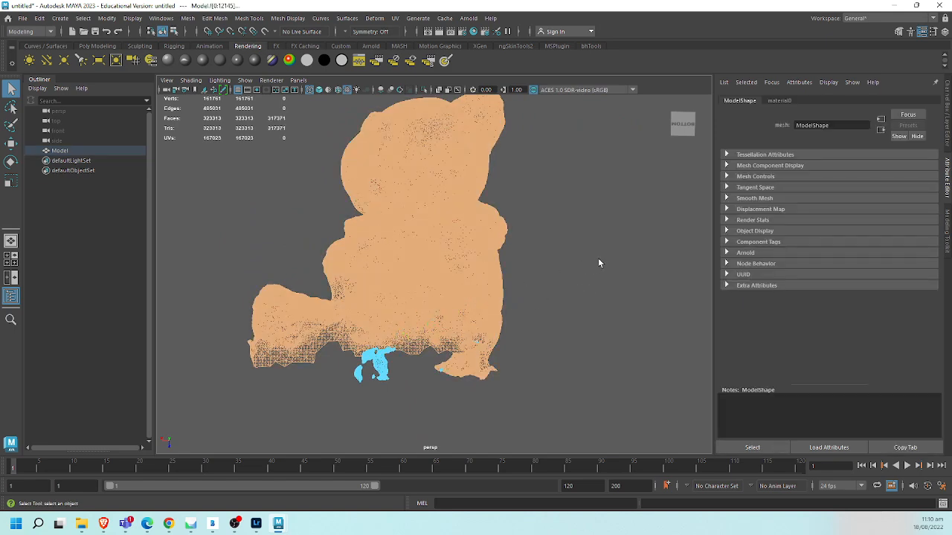
scroll(450, 260, "down", 3)
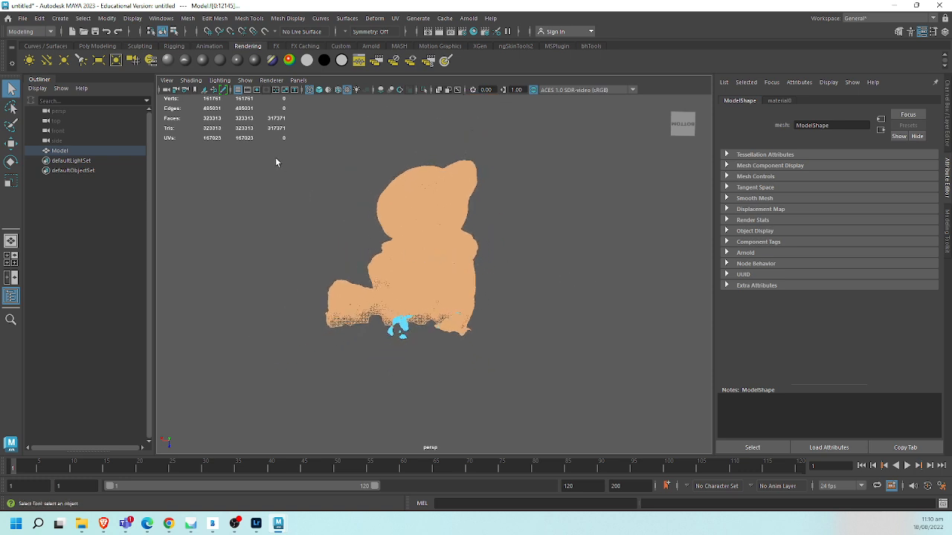
left_click_drag(274, 141, 560, 388)
right_click_drag(403, 335, 487, 327, "alt")
left_click_drag(487, 327, 474, 370, "alt")
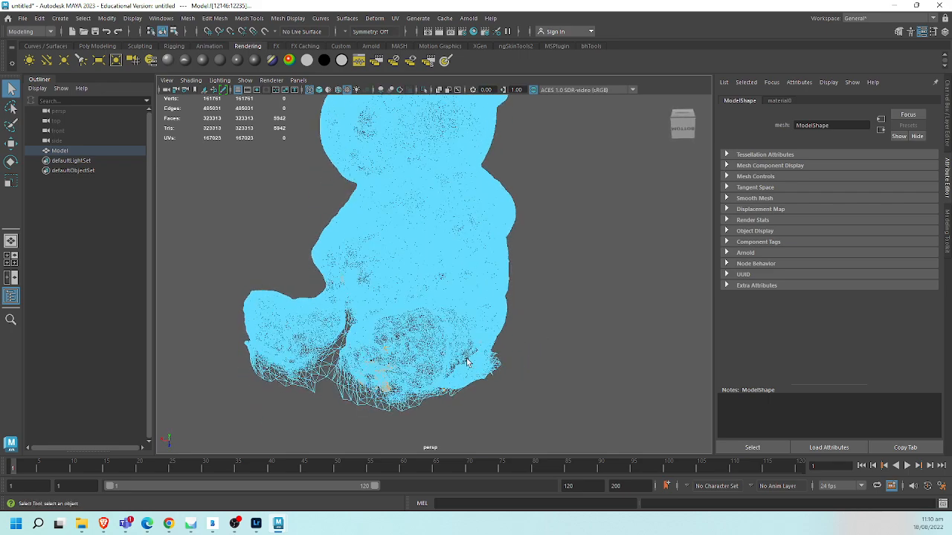
key("Delete")
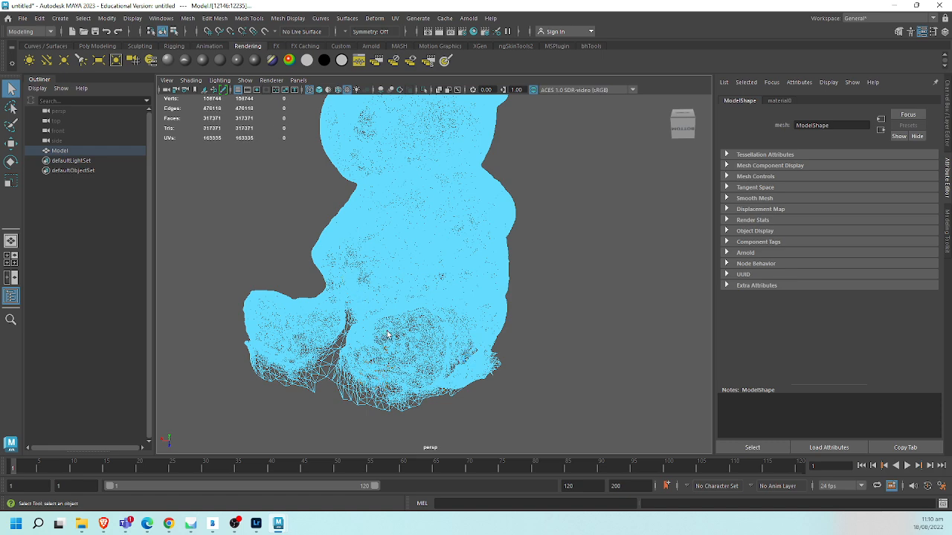
- Return the bear to object selection and display it shaded with texture maps
middle_click_drag(418, 265, 411, 300, "alt")
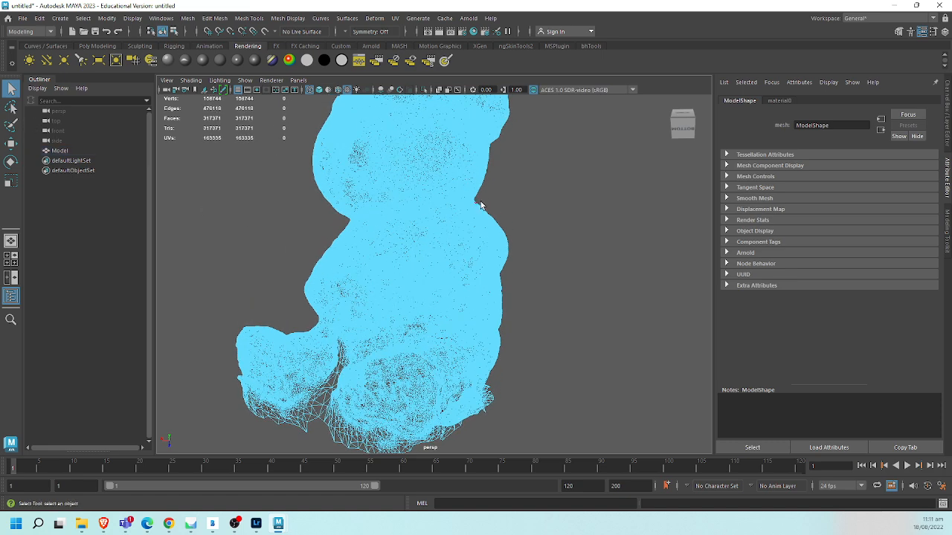
left_click(460, 215)
left_click(504, 216)
left_click(492, 230)
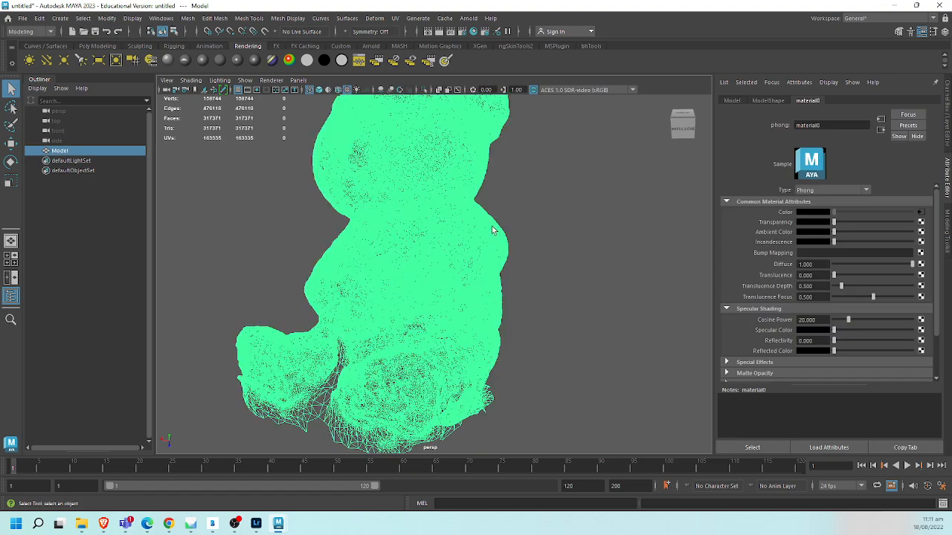
key("6")
left_click(534, 198)
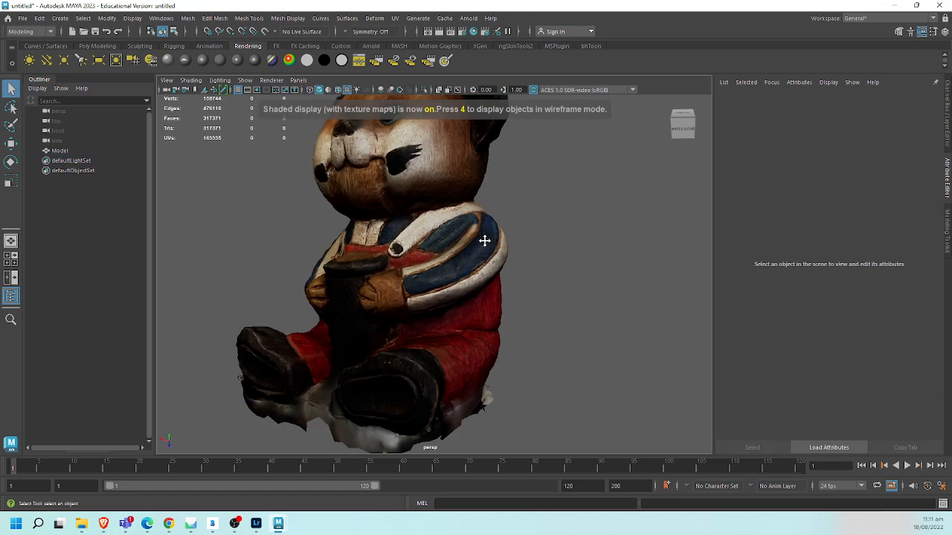
- Reduce the bear mesh by 95 percent using the Percentage reduction method
middle_click_drag(484, 242, 493, 265, "alt")
left_click(488, 260)
middle_click_drag(526, 224, 546, 212, "alt")
left_click_drag(546, 212, 457, 235, "alt")
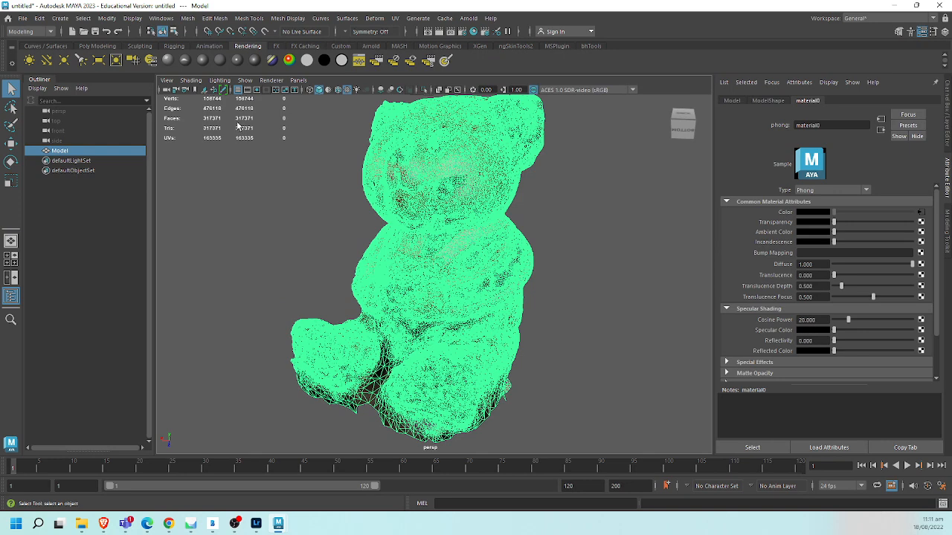
right_click(454, 209, "shift")
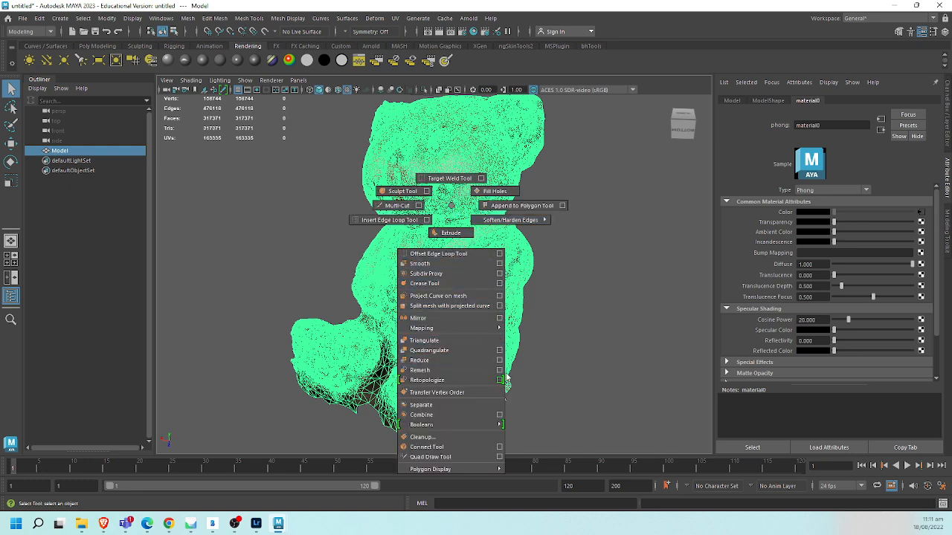
left_click(501, 361)
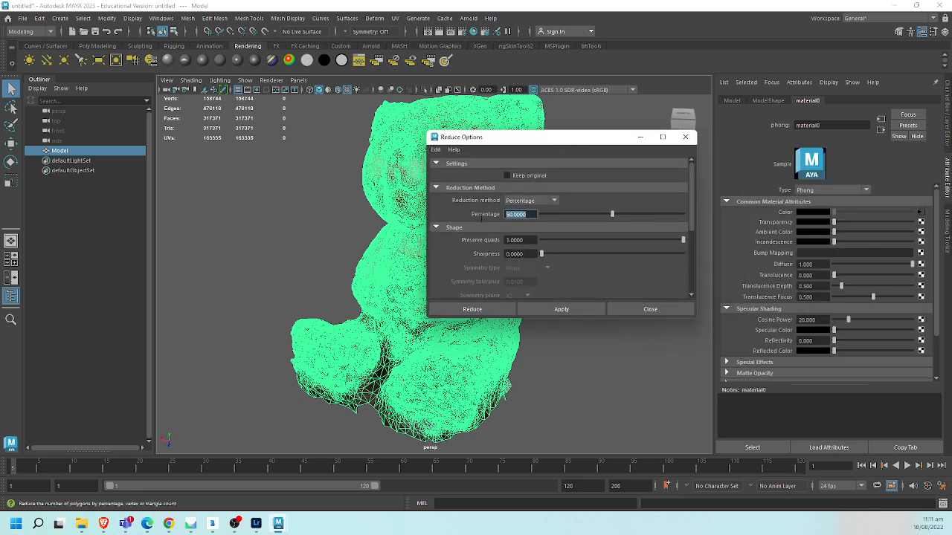
type("95")
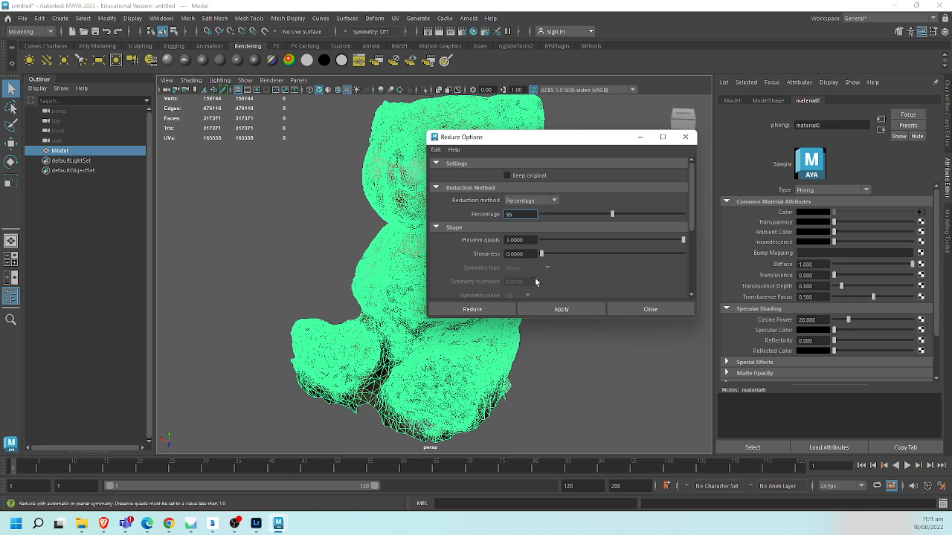
left_click(468, 313)
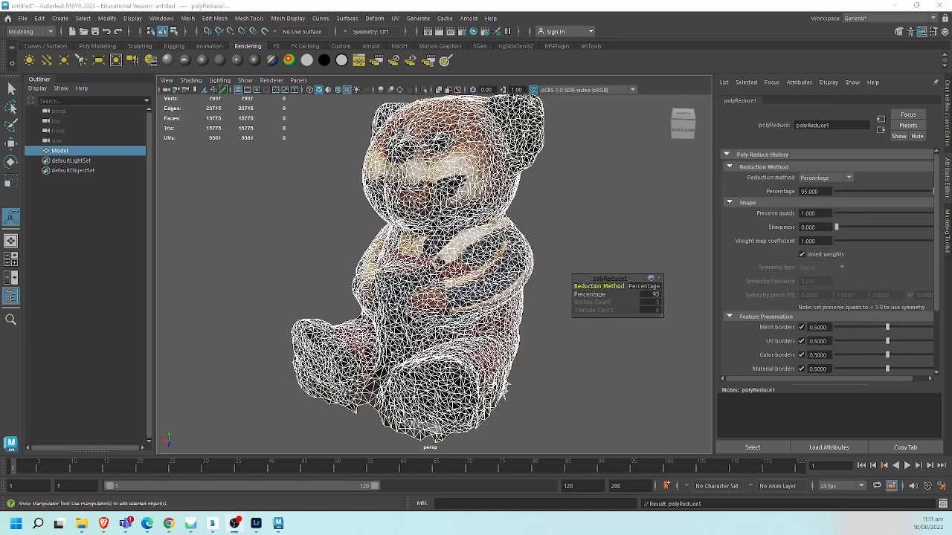
- Inspect the reduced bear's textured surface, wireframe density and polygon count with the model deselected and selected
left_click(621, 208)
left_click(492, 232)
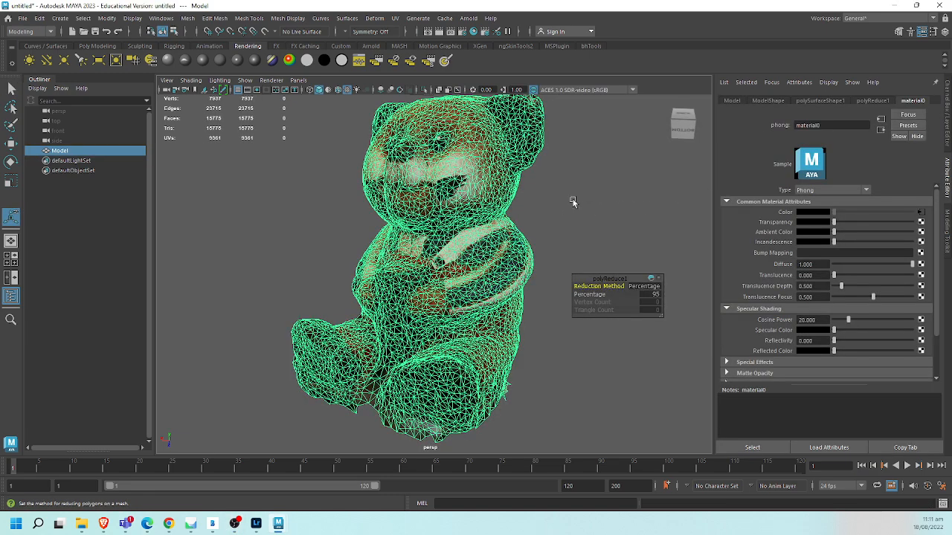
middle_click_drag(573, 201, 513, 213, "alt")
left_click(497, 247)
left_click_drag(502, 254, 456, 268, "alt")
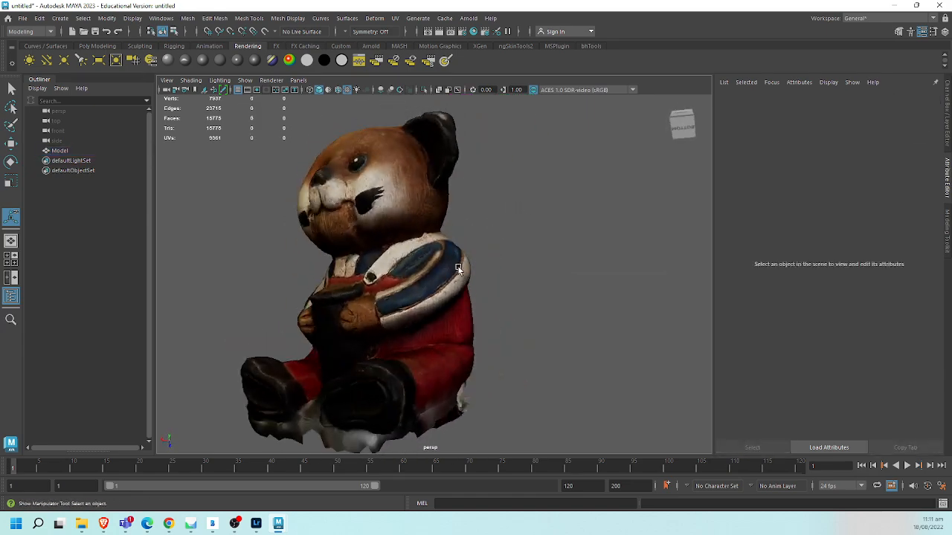
left_click(456, 268)
mouse_move(458, 338)
left_mouse_down("alt")
mouse_move(470, 334)
mouse_move(455, 335)
left_mouse_up("alt")
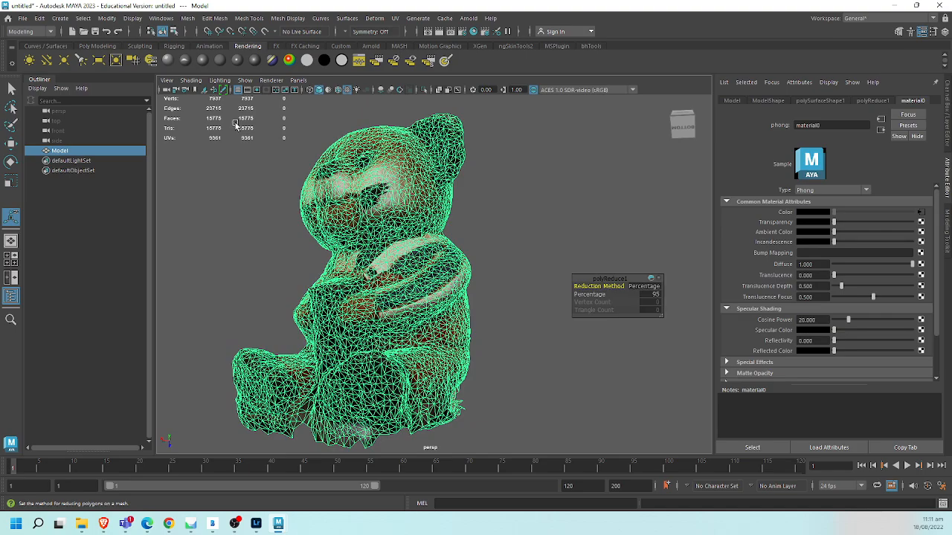
mouse_move(278, 198)
left_mouse_down("alt")
mouse_move(291, 221)
mouse_move(278, 299)
mouse_move(268, 228)
mouse_move(276, 213)
left_mouse_up("alt")
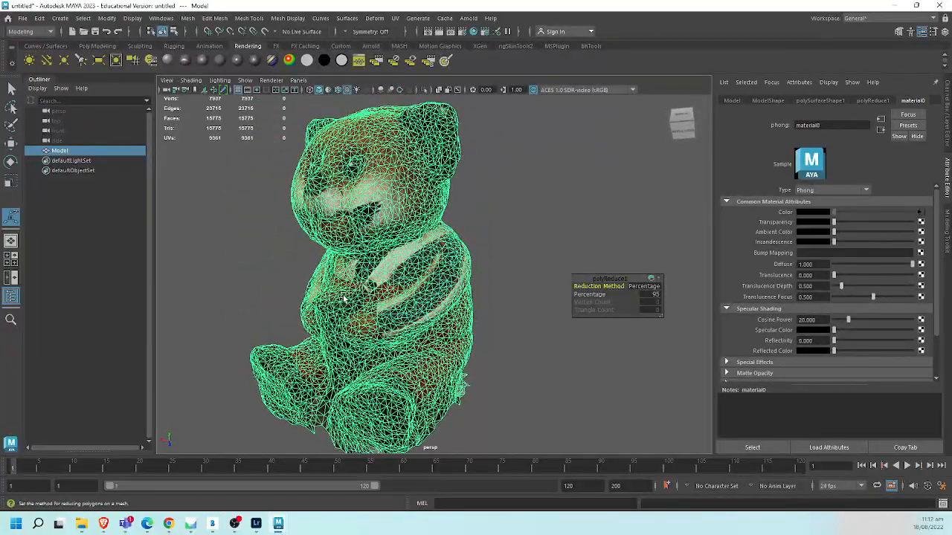
- Delete the bear model's construction history
key("alt+shift+d")
left_click(503, 197)
middle_click_drag(417, 229, 448, 212, "alt")
left_click(406, 199)
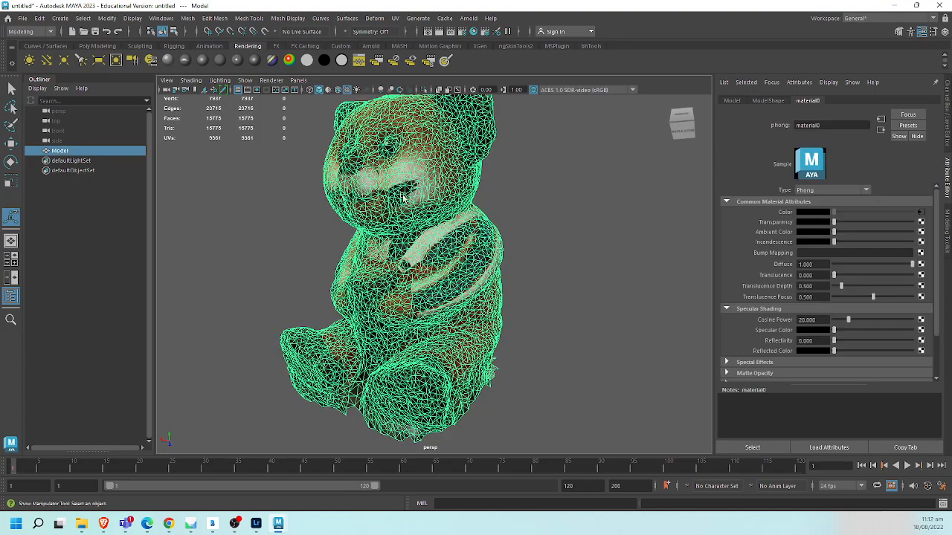
mouse_move(510, 189)
left_mouse_down("alt")
mouse_move(506, 196)
mouse_move(525, 168)
mouse_move(522, 206)
mouse_move(507, 207)
left_mouse_up("alt")
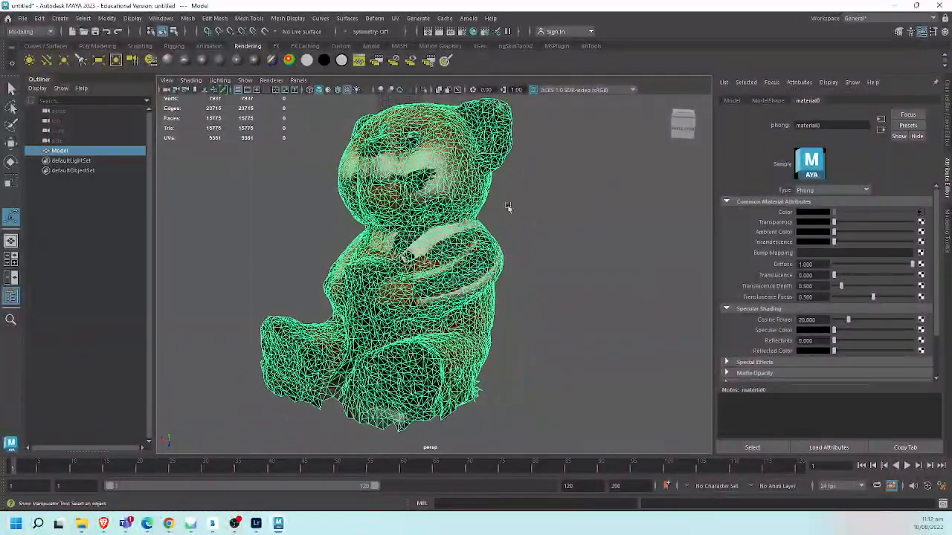
- Try to retopologize the bear mesh with a target face count of 10000 and preprocessing enabled
right_click(439, 220, "shift")
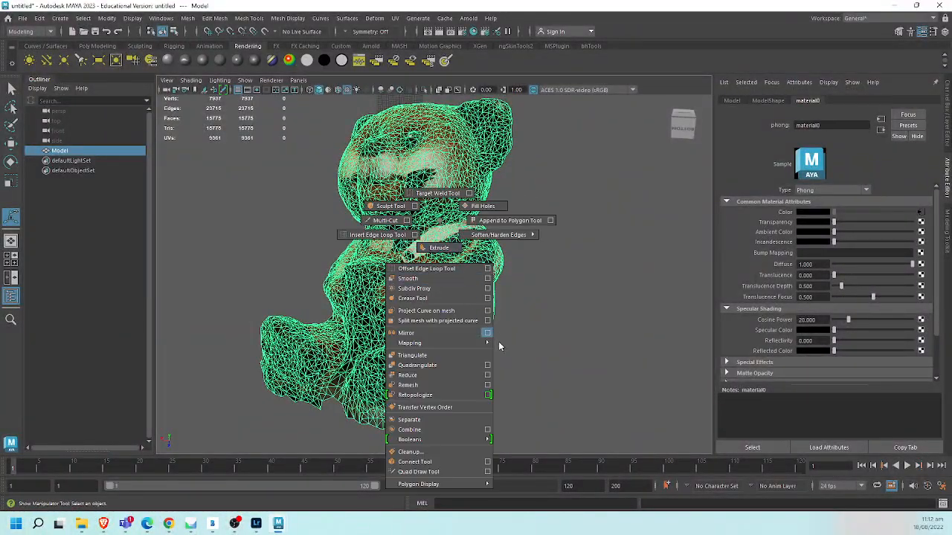
left_click(488, 394)
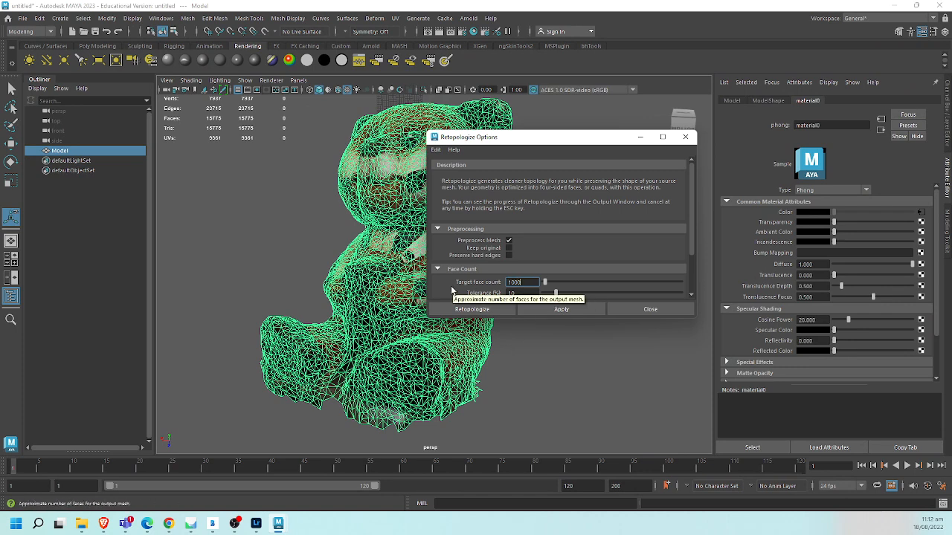
key("ctrl+a")
left_click(471, 309)
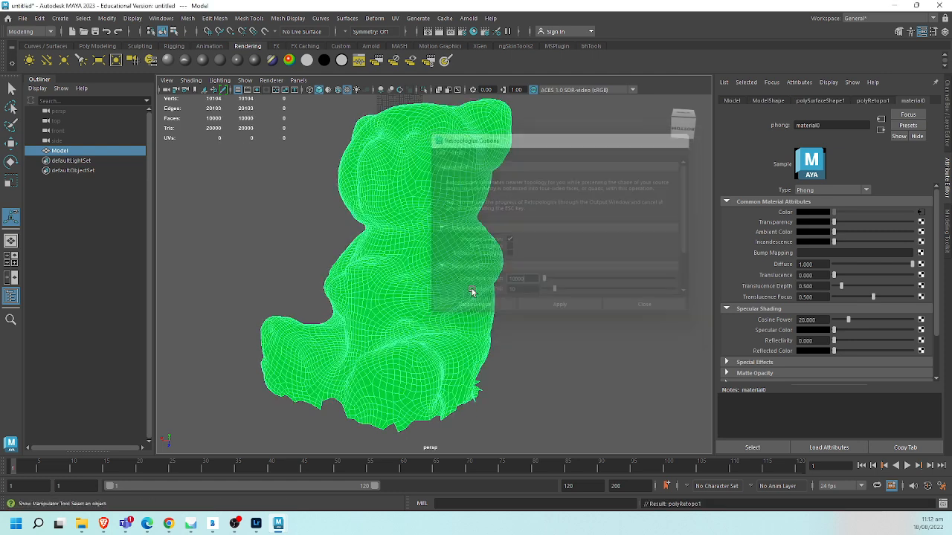
left_click(589, 226)
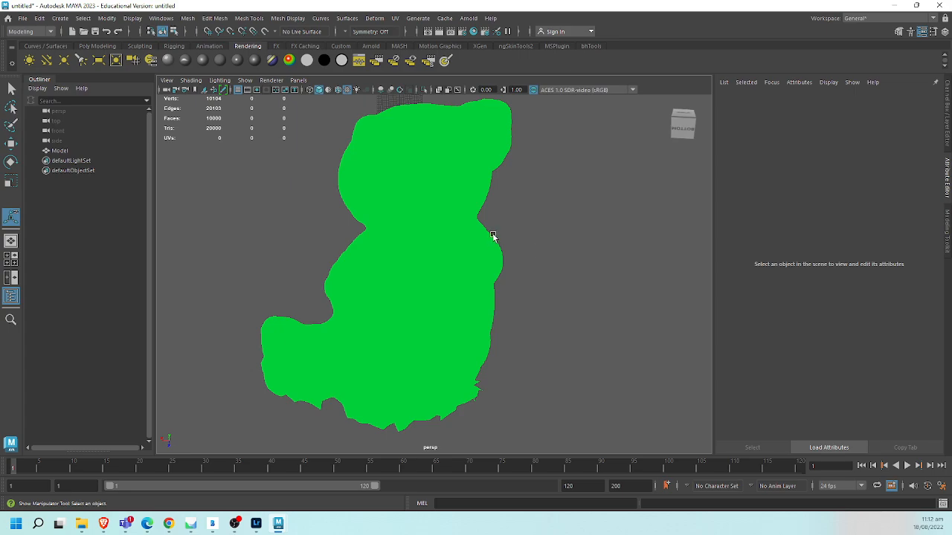
left_click(494, 237)
left_click_drag(501, 241, 500, 251, "alt")
- Undo the retopology of the bear mesh and reselect the model
key("ctrl+z")
key("ctrl+z")
key("ctrl+z")
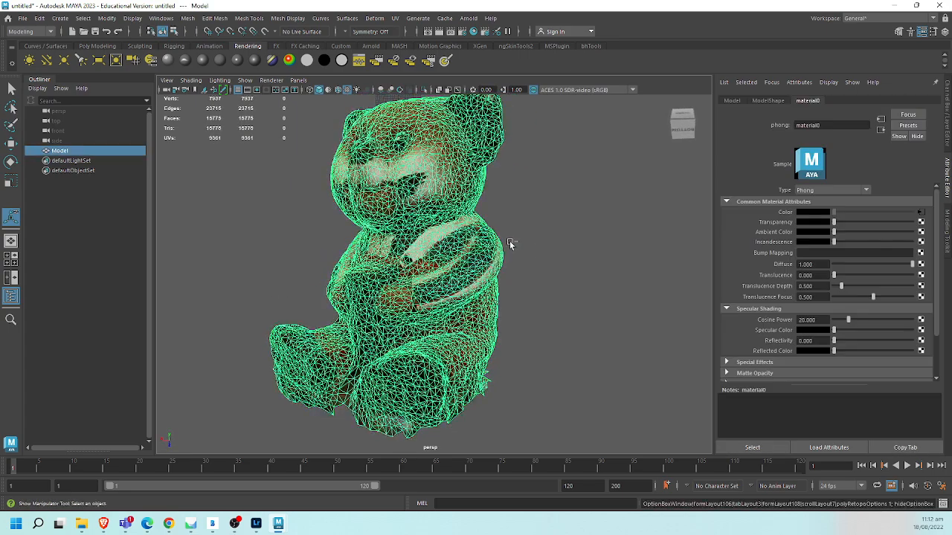
left_click(521, 226)
left_click(407, 217)
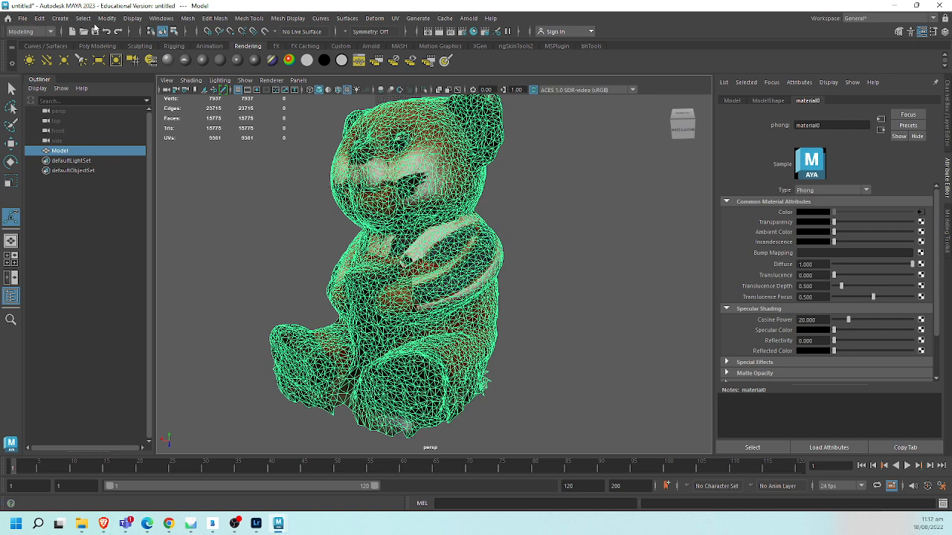
- Run Cleanup on the selected bear for nonmanifold geometry, using normals and geometry and keeping construction history
left_click(188, 20)
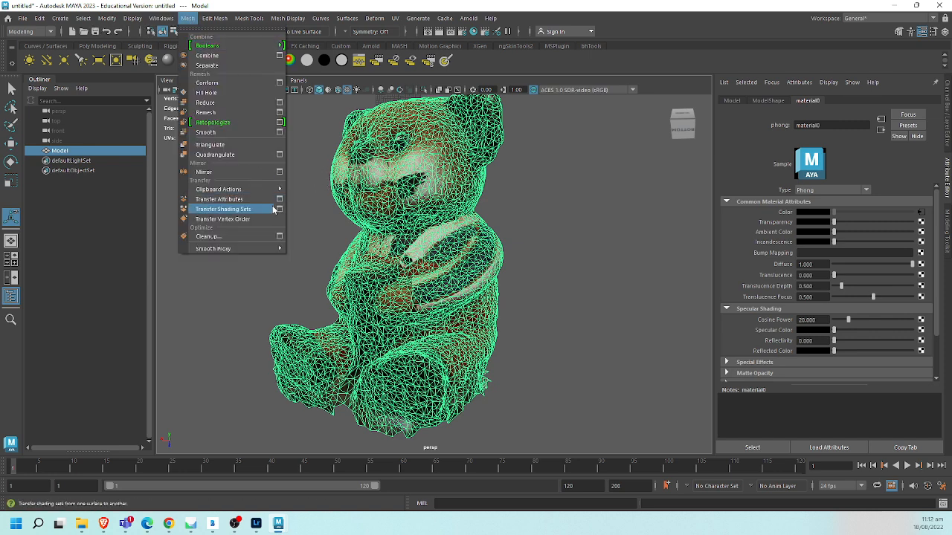
left_click(280, 236)
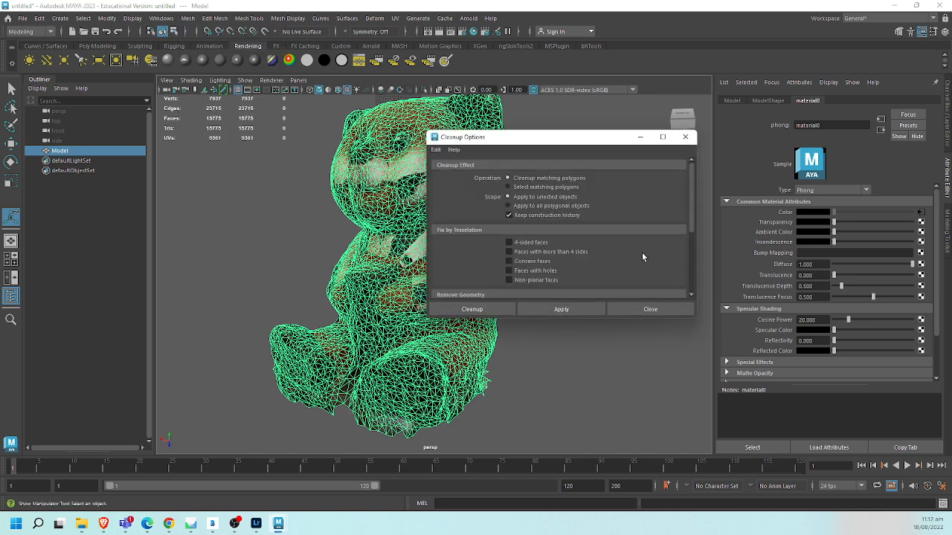
left_click_drag(690, 226, 676, 255)
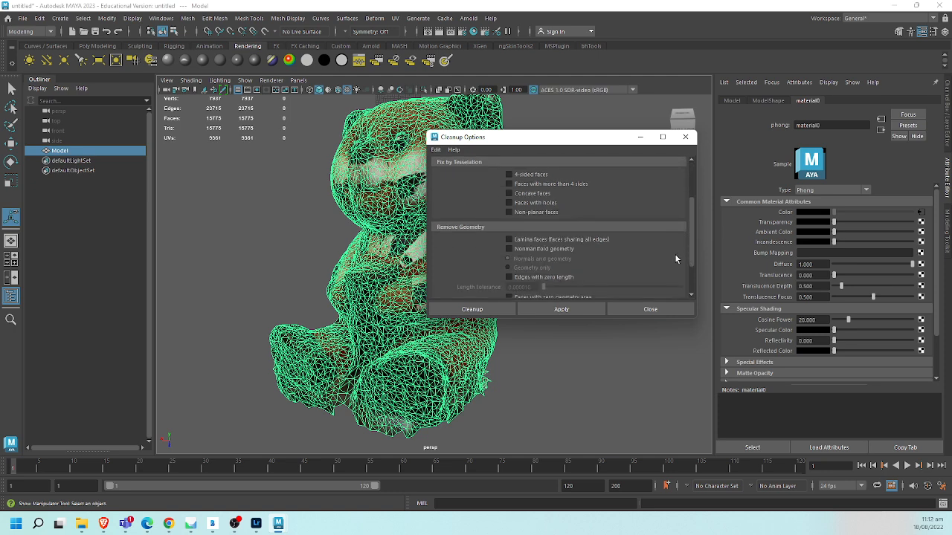
left_click(491, 312)
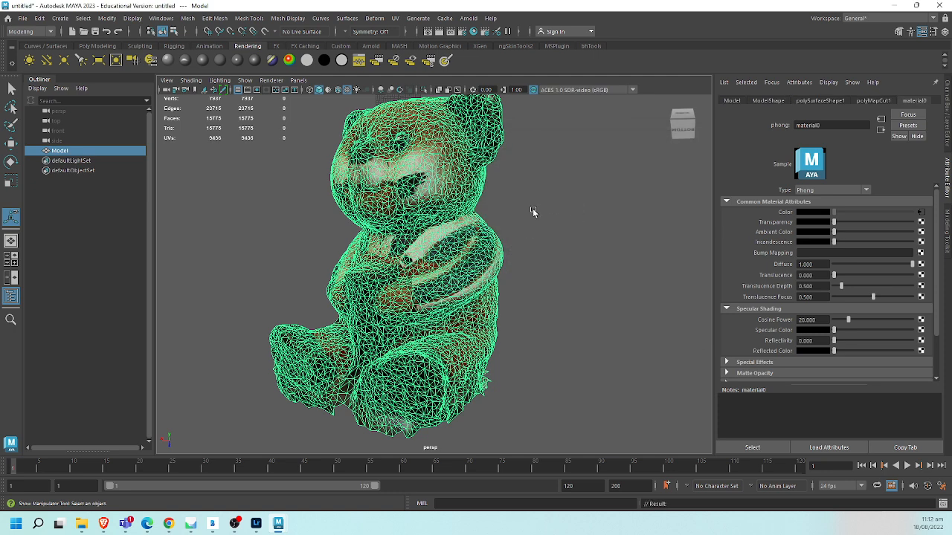
left_click(556, 223)
left_click(452, 261)
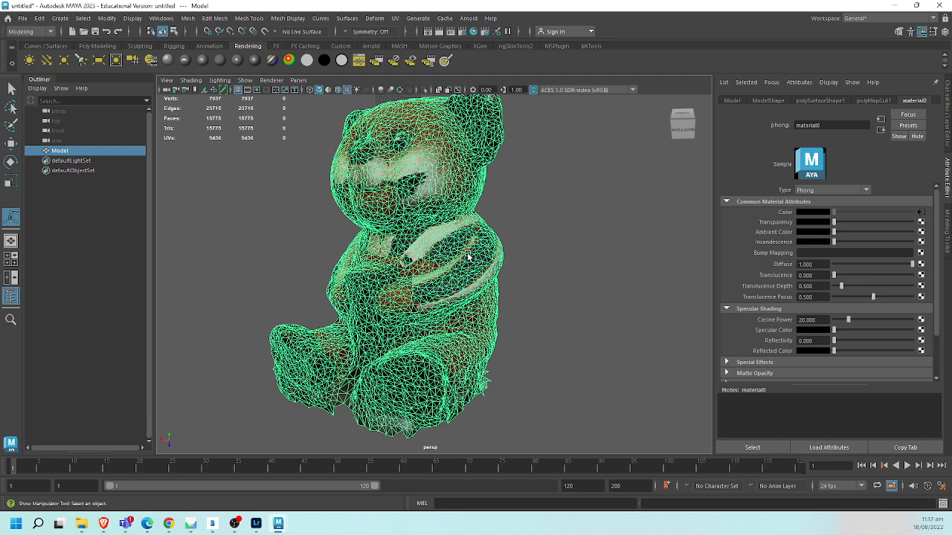
- Delete the bear's construction history and retopologize it with a target face count of 10000, preprocessing and preserved hard edges enabled
key("alt+shift+d")
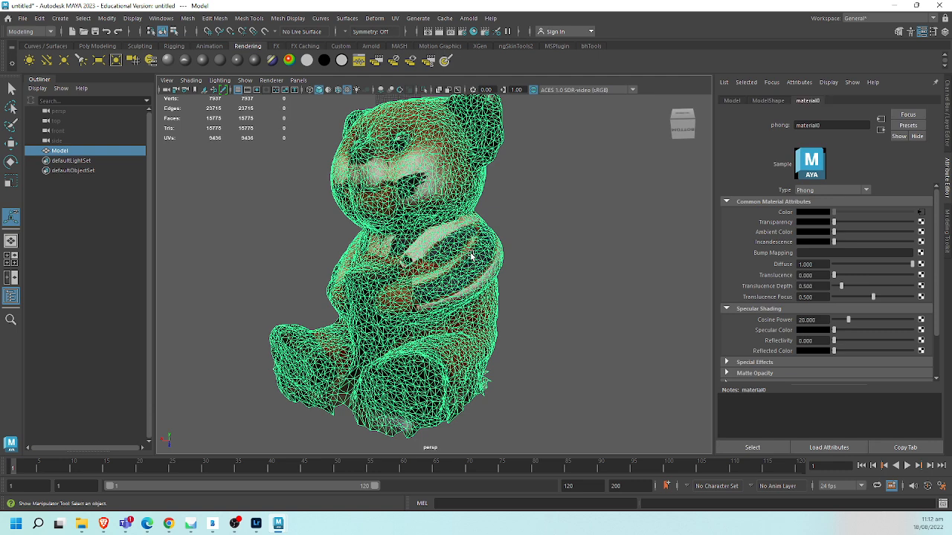
right_click(433, 189, "shift")
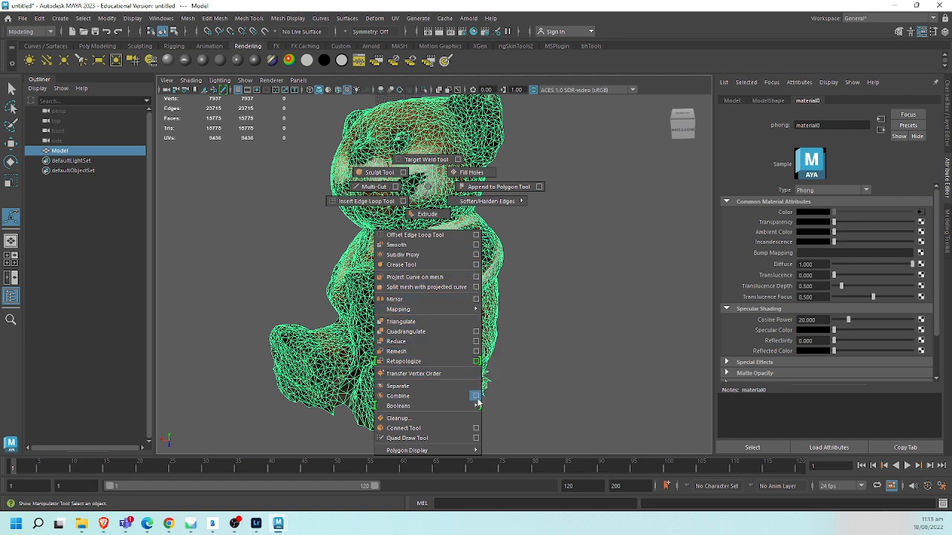
left_click(476, 362)
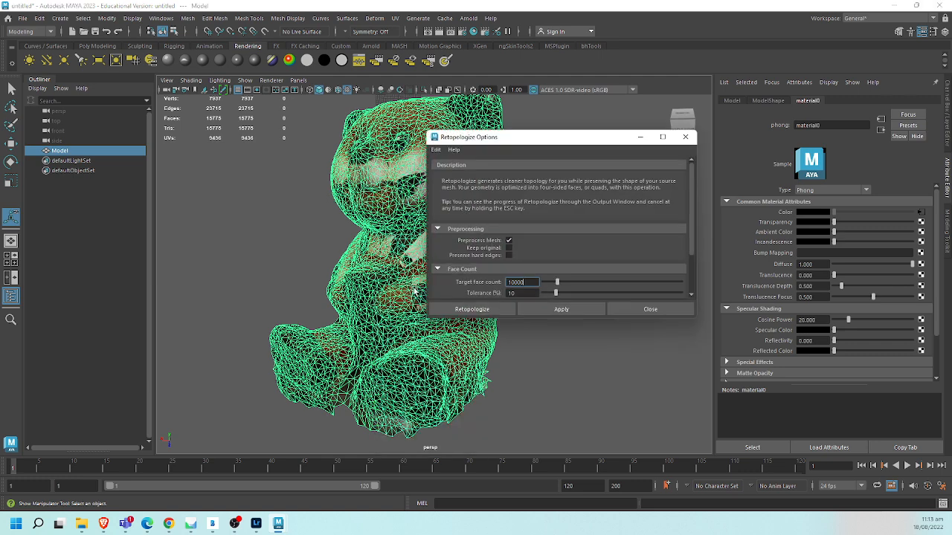
left_click(508, 256)
left_click_drag(691, 225, 694, 277)
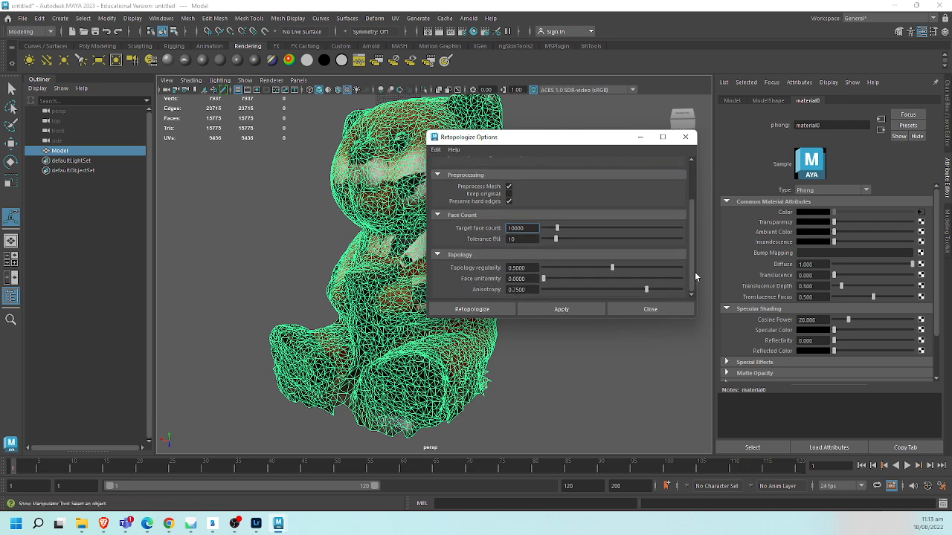
scroll(695, 255, "up", 3)
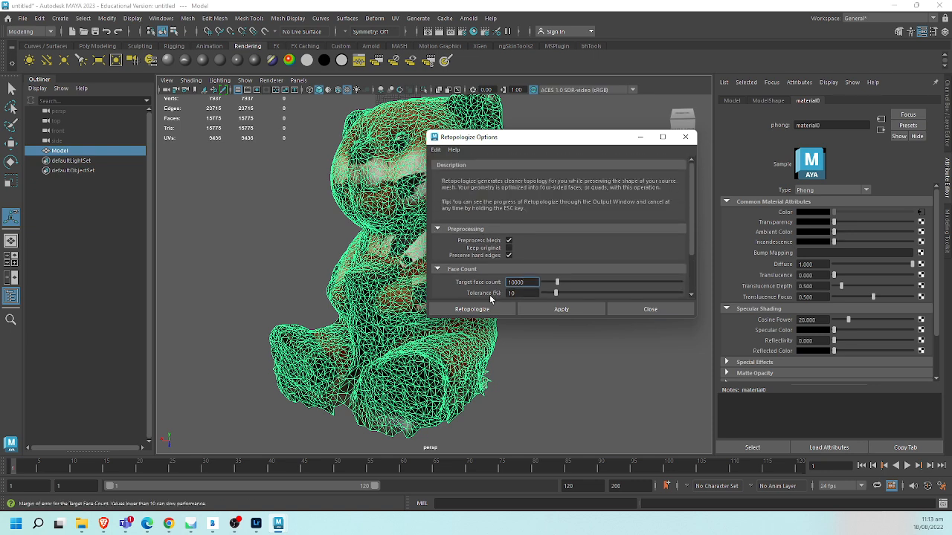
left_click(483, 310)
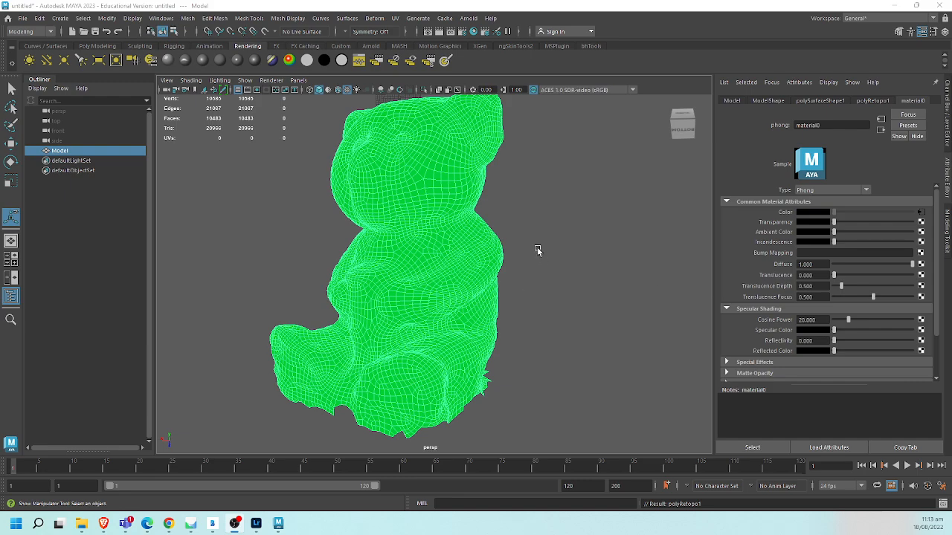
- Assign a new Lambert material to the retopologized bear
left_click(541, 261)
left_click(485, 222)
middle_click_drag(502, 223, 497, 222, "alt")
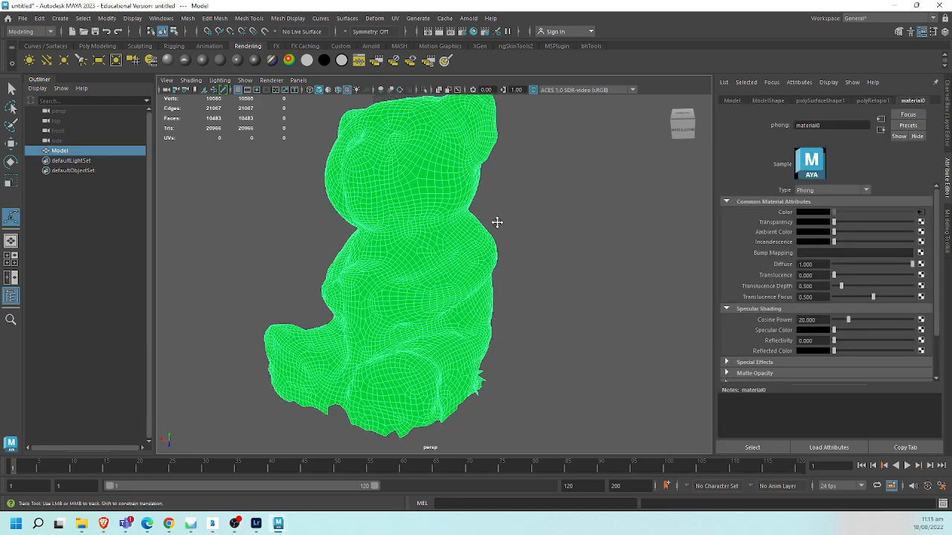
left_click_drag(497, 223, 480, 246, "alt")
right_click_drag(481, 247, 416, 229, "alt")
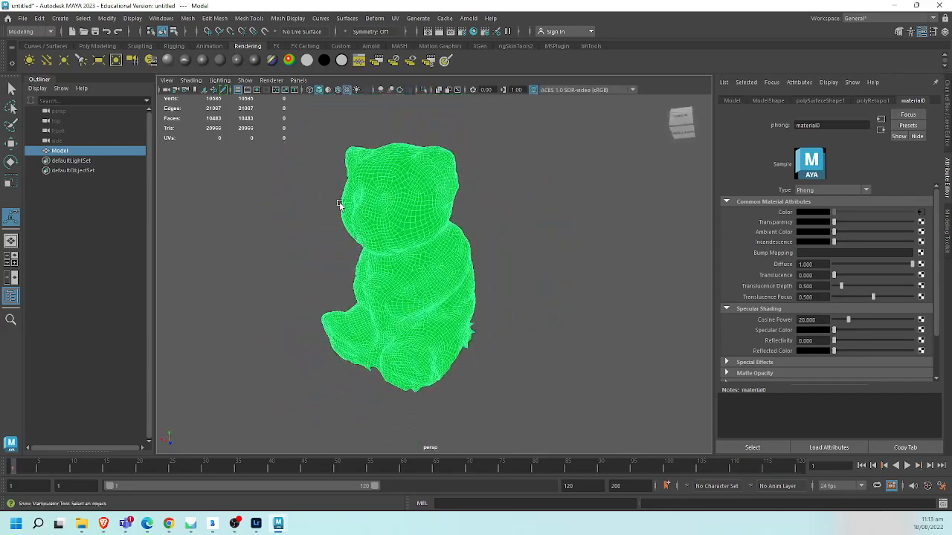
left_click(221, 63)
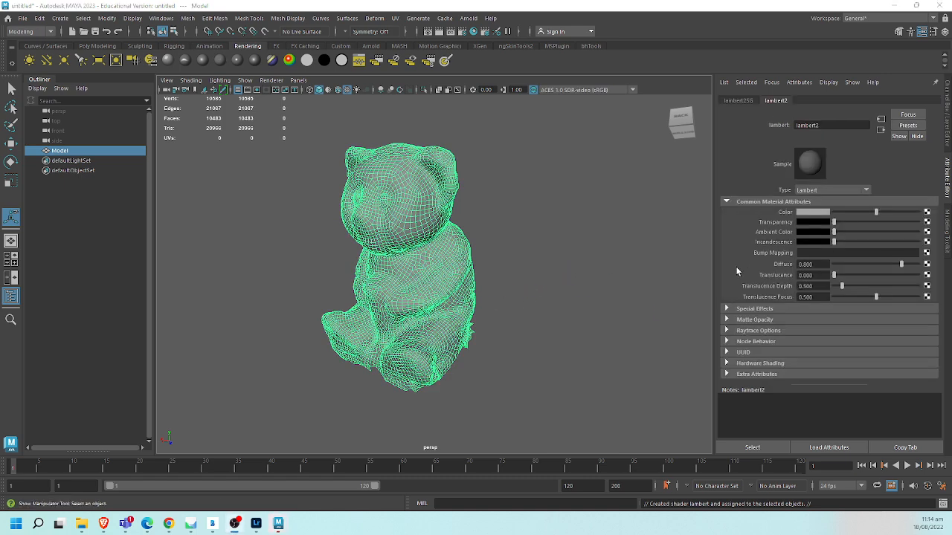
- Reselect the retopologized bear and delete its construction history
left_click(527, 301)
left_click(430, 273)
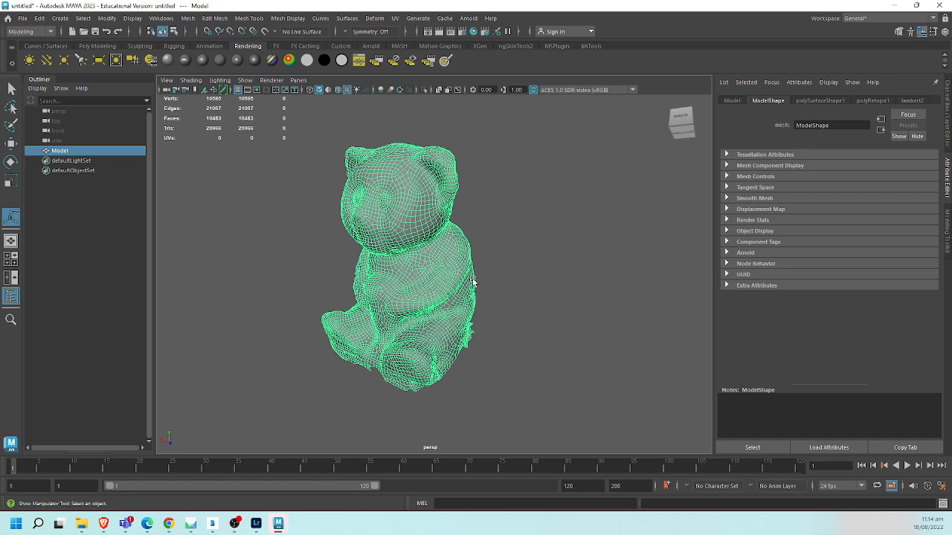
left_click(479, 276)
left_click_drag(478, 276, 486, 330, "alt")
left_click(461, 320)
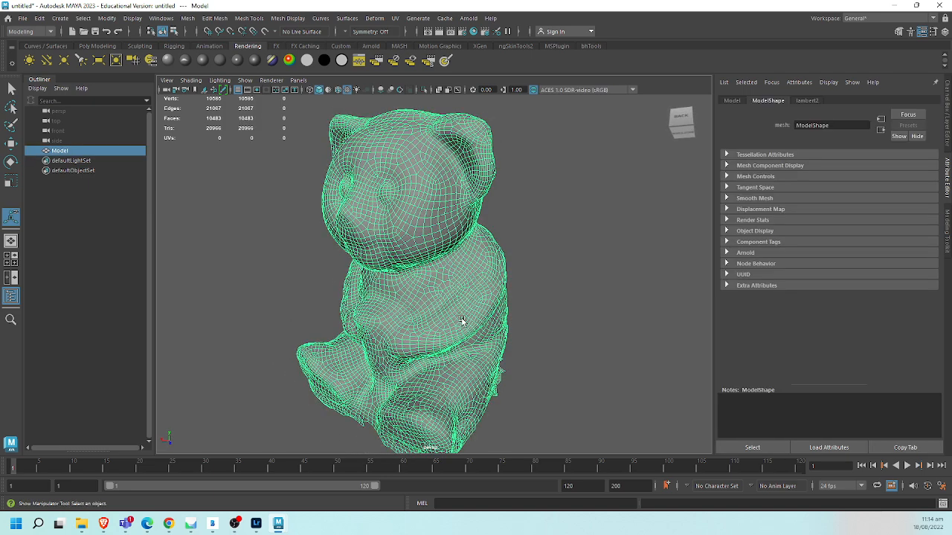
- Export the selected bear as a Maya Binary file named Bear_Retopo in the Pictures folder
left_click(22, 18)
left_click(96, 159)
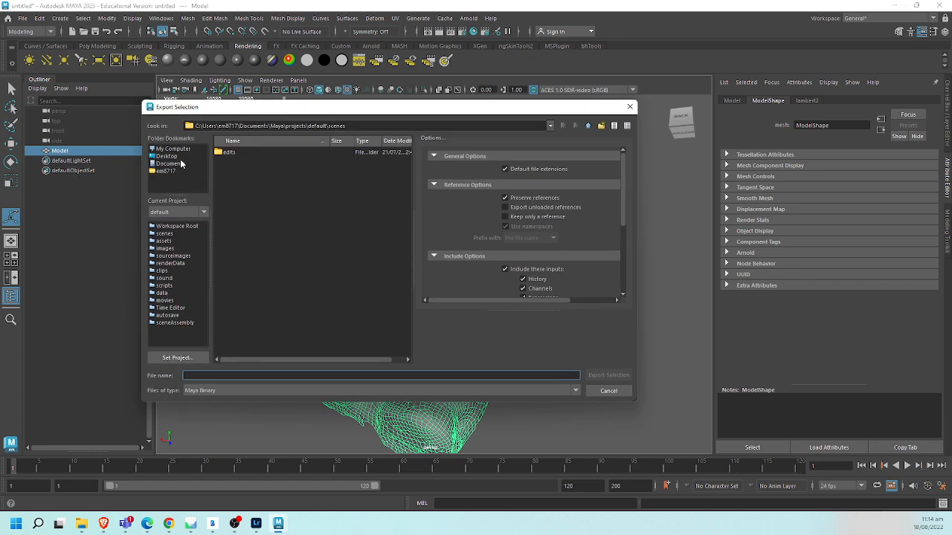
left_click(173, 164)
left_click(589, 127)
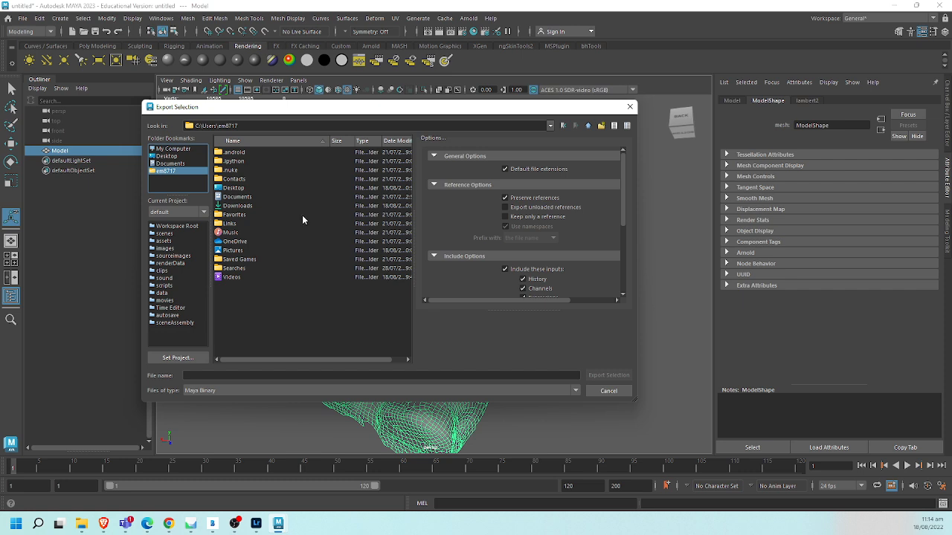
double_click(237, 250)
left_click(243, 376)
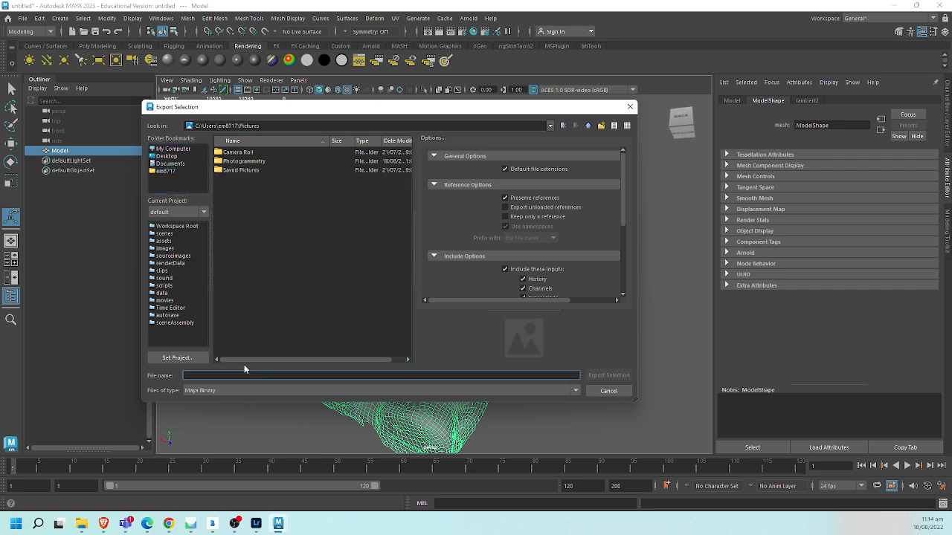
type("Bear")
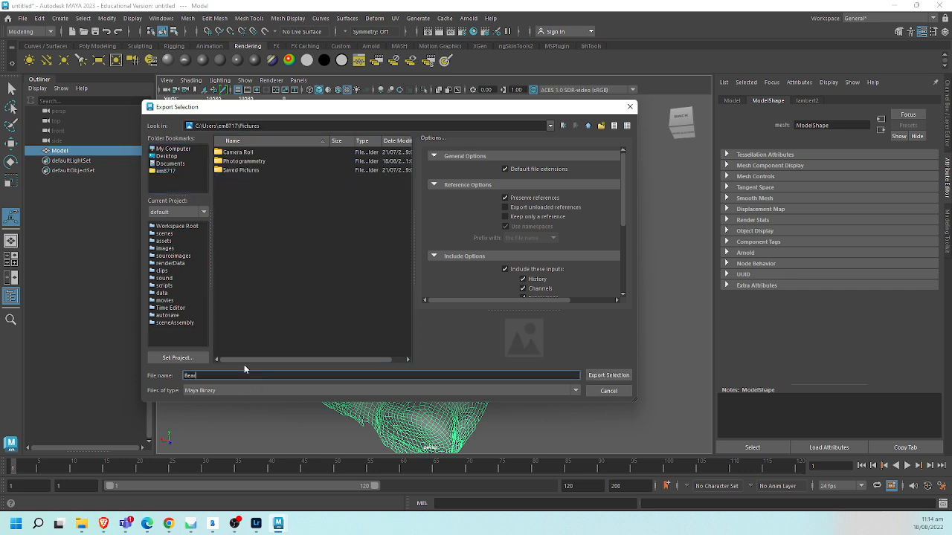
type("_Retopo")
left_click(609, 377)
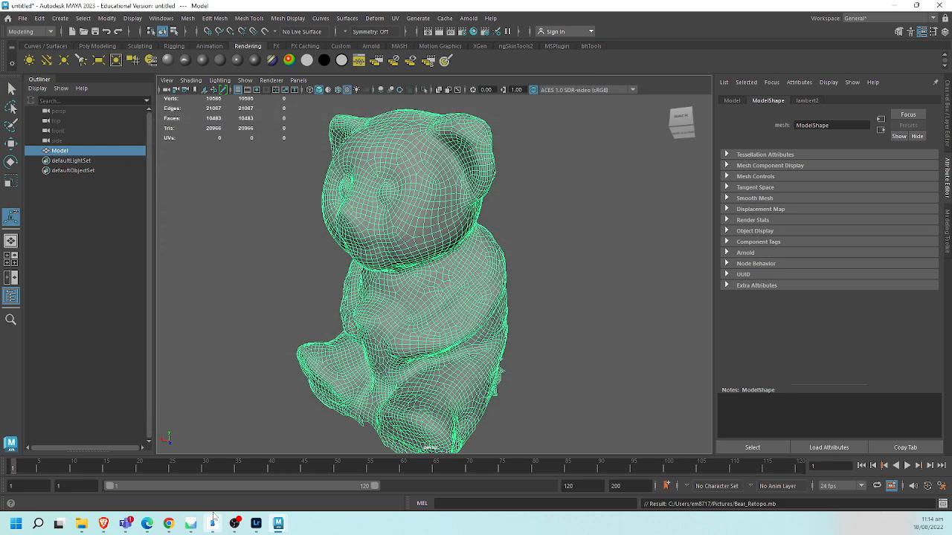
- Switch to Metashape and save the photogrammetry project
left_click(191, 523)
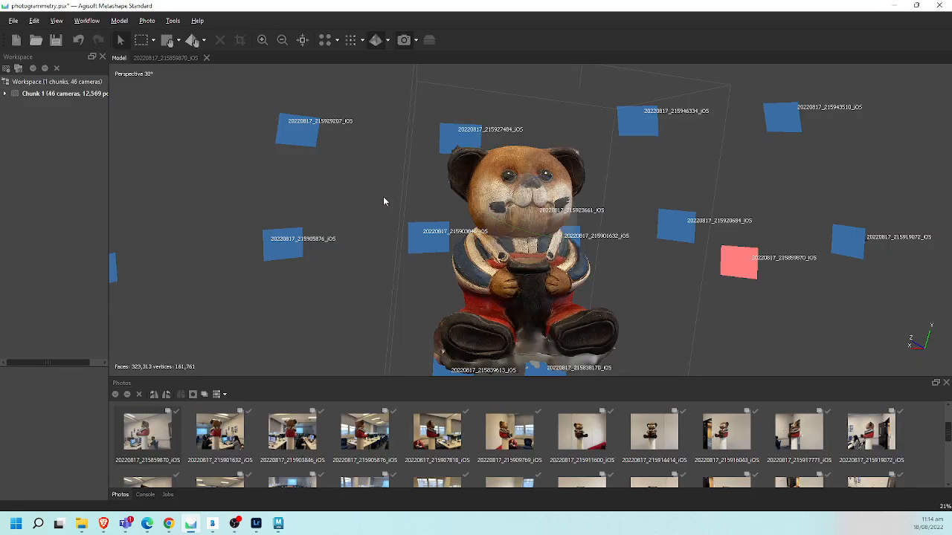
left_click_drag(321, 218, 276, 217)
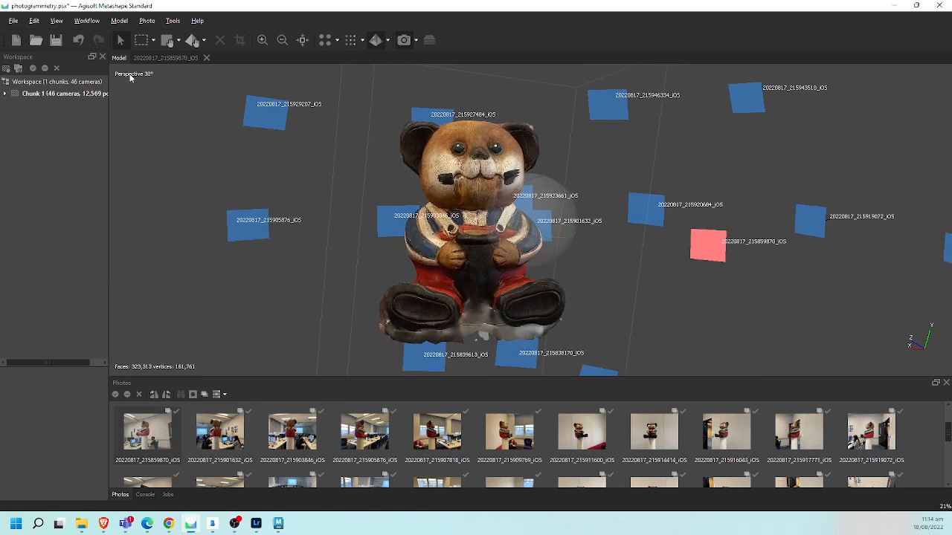
key("ctrl+s")
- Start a model import and check which file type it expects
left_click(13, 21)
mouse_move(104, 116)
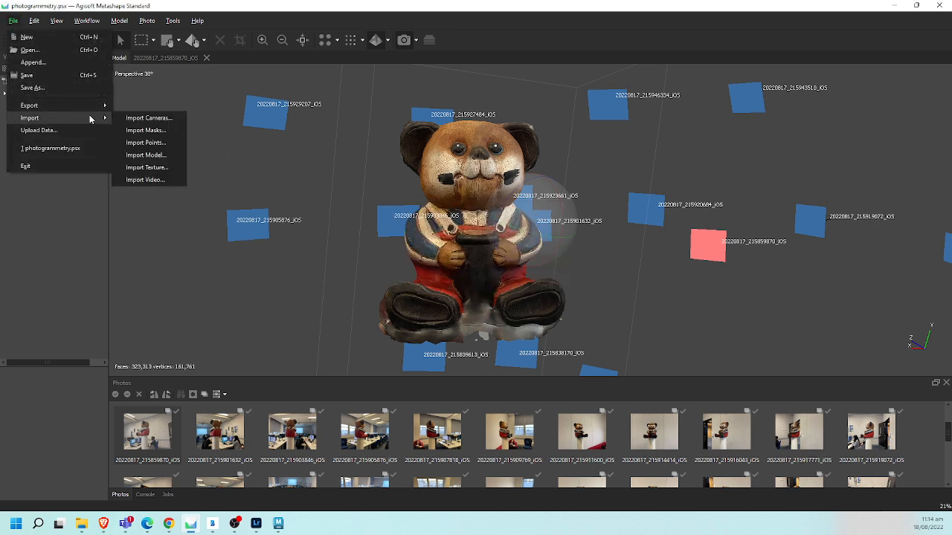
left_click(165, 155)
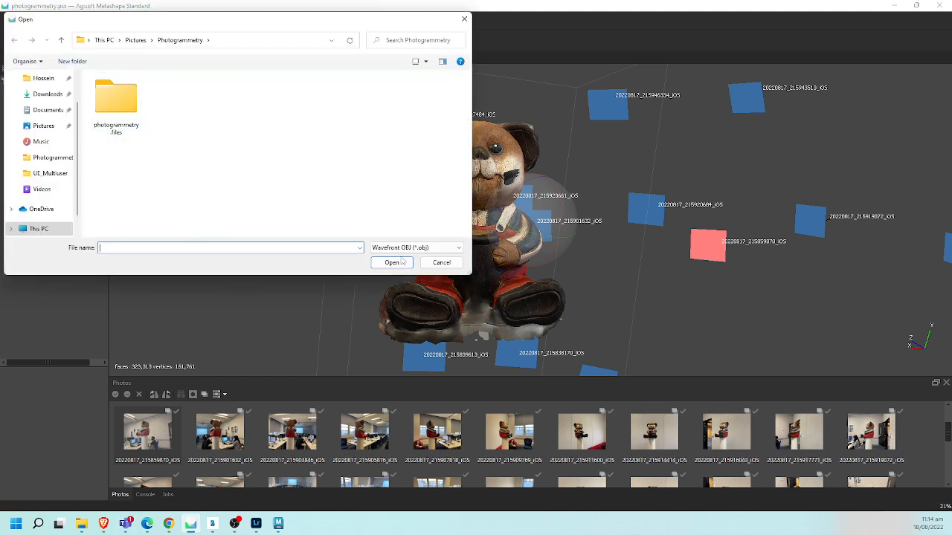
left_click(431, 253)
left_click(431, 255)
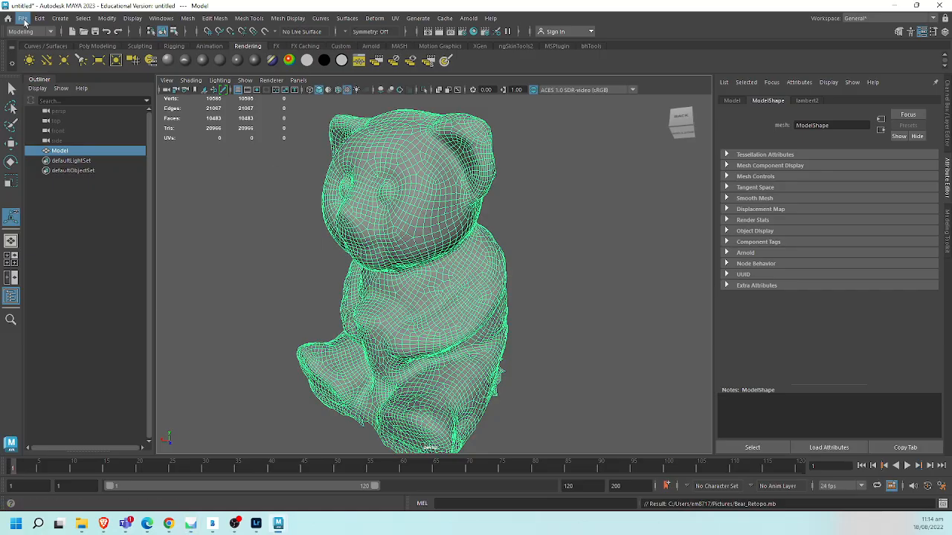
- Switch back to Maya and start exporting the selected bear with OBJexport as the file type
left_click(23, 18)
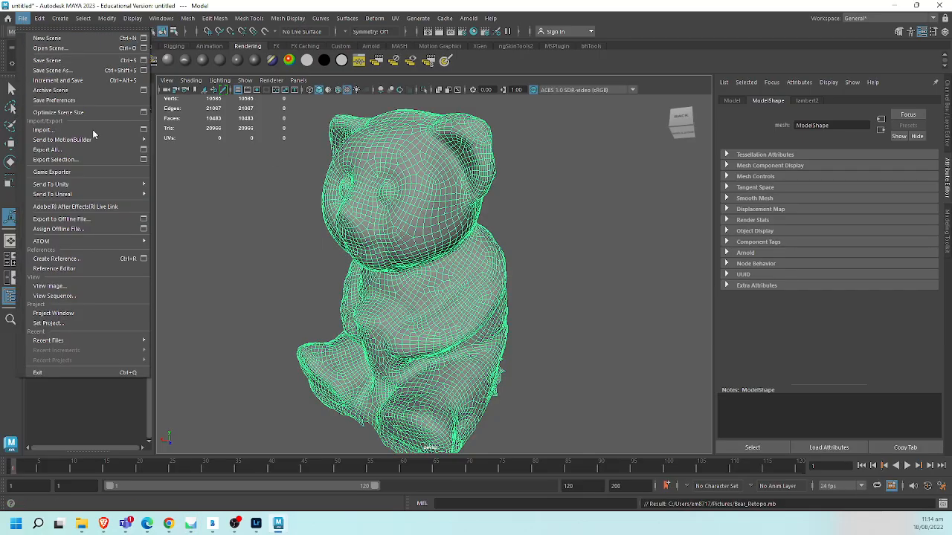
left_click(88, 160)
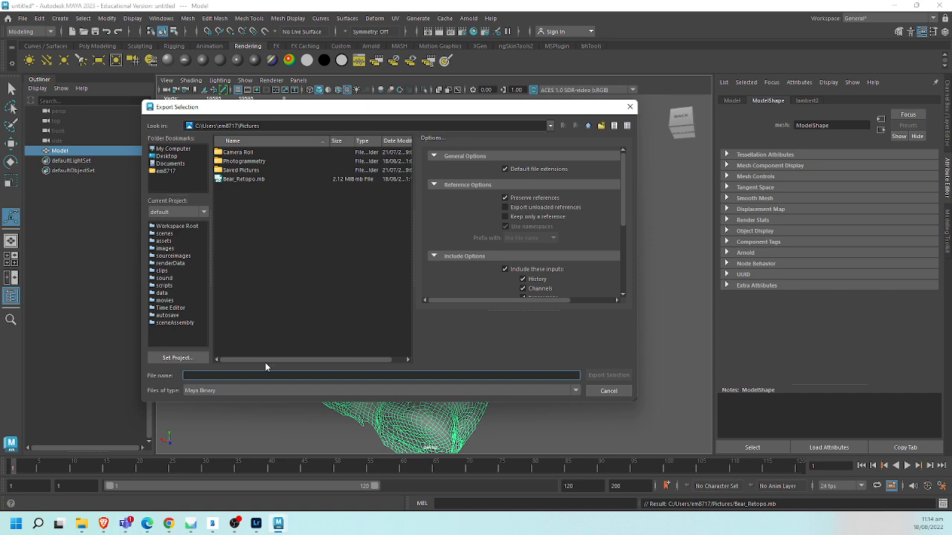
left_click(228, 391)
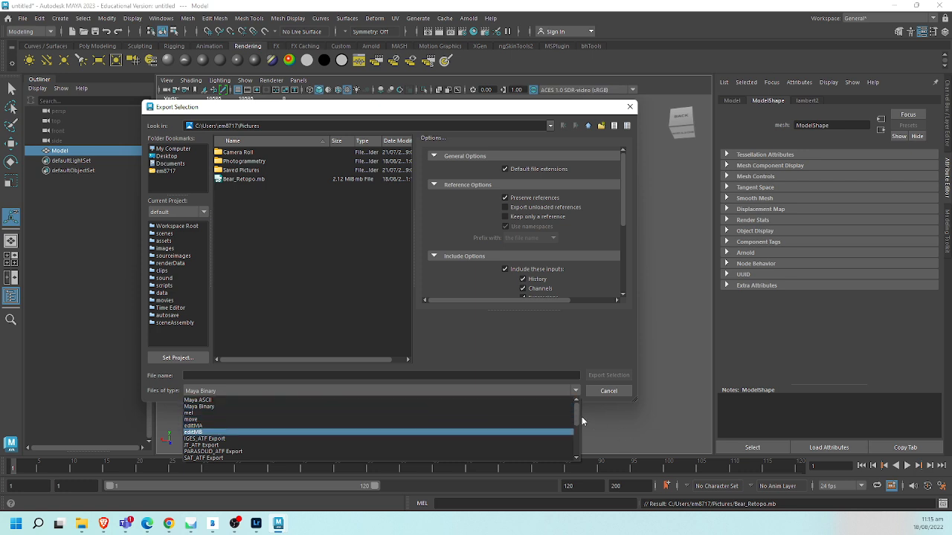
left_click_drag(577, 412, 576, 436)
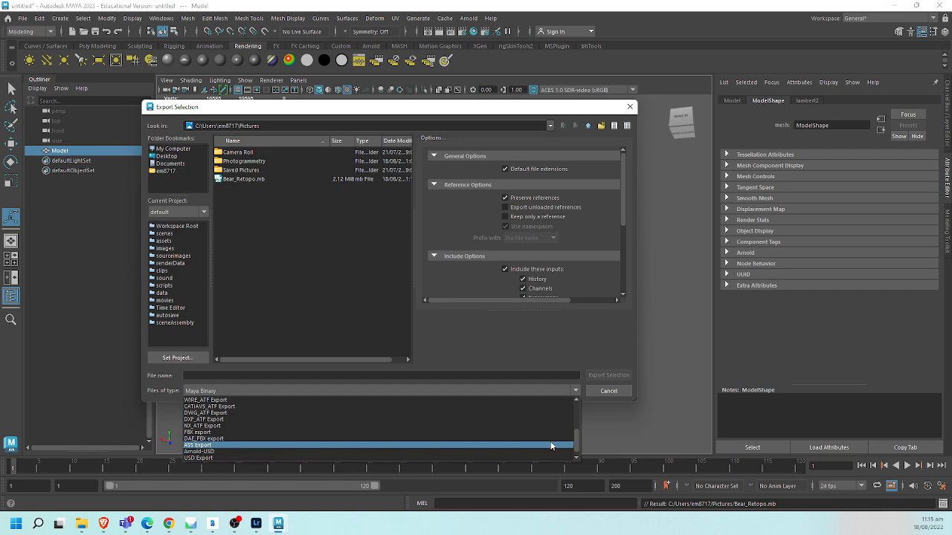
left_click_drag(575, 439, 577, 447)
left_click(354, 463)
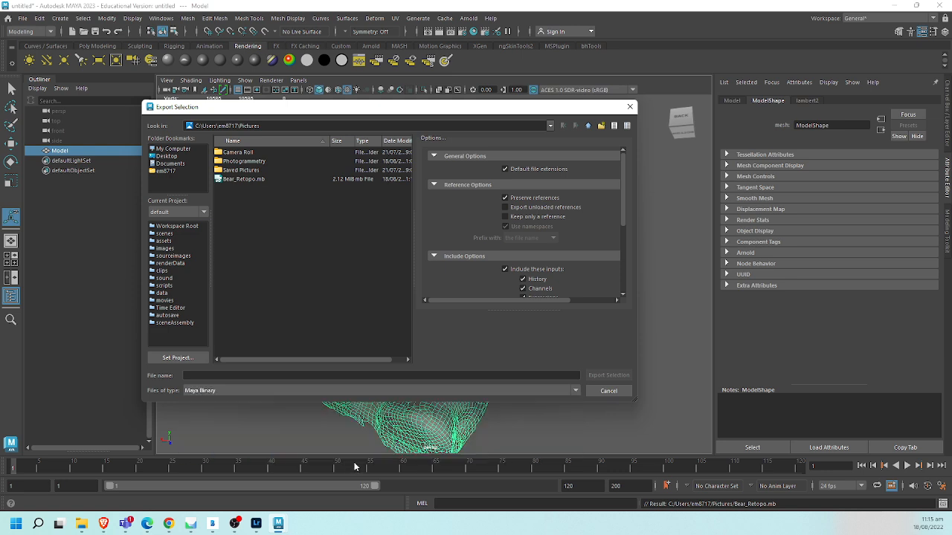
left_click(449, 392)
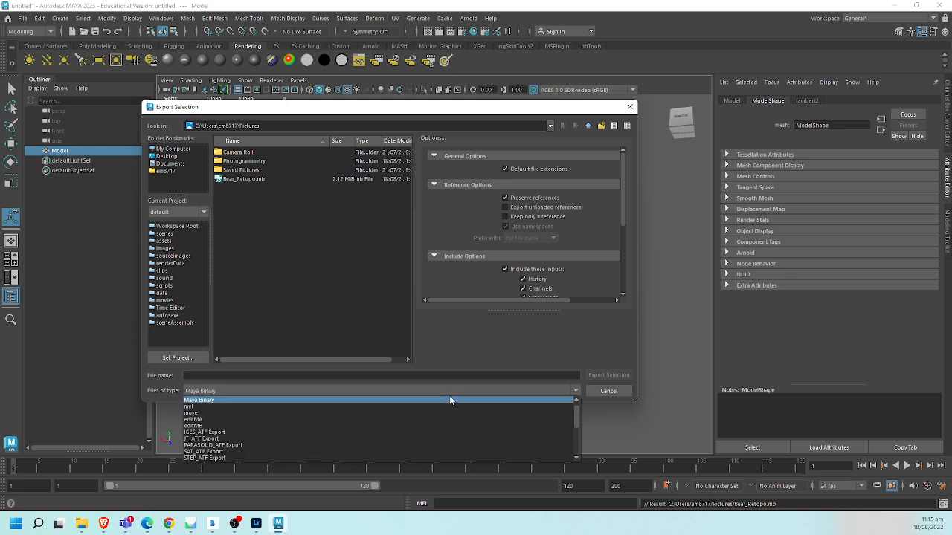
key("o")
key("Return")
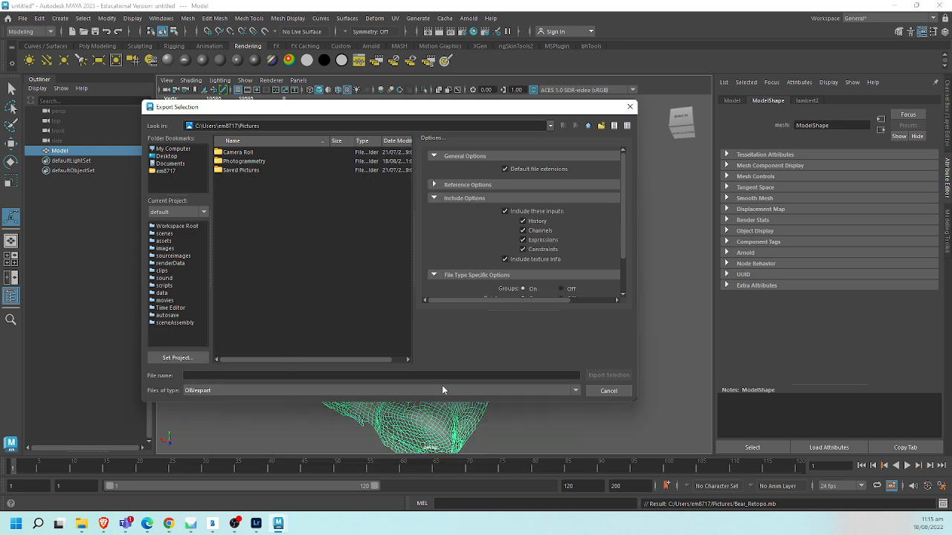
- Name the OBJ file Bear_Retopo and export the selection to the Pictures folder
left_click(351, 375)
type("B")
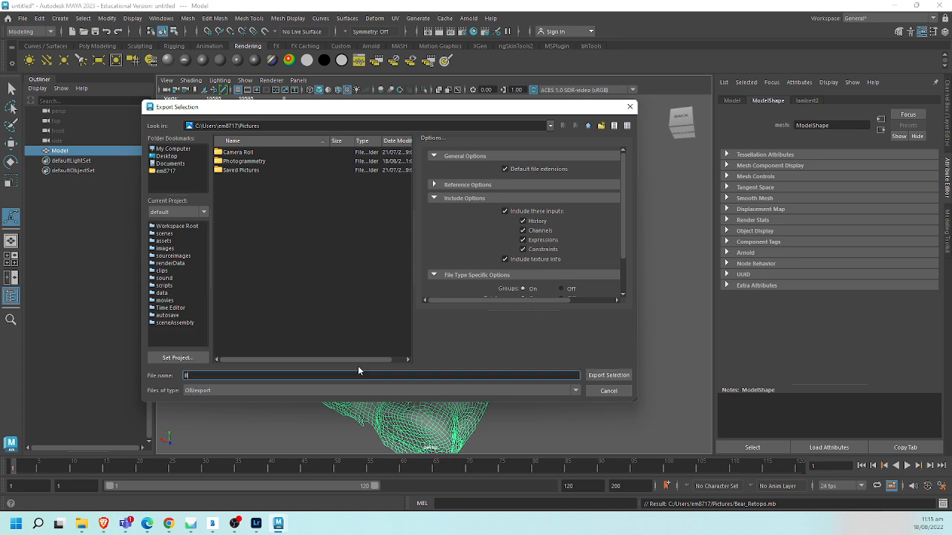
type("ear_Retopo")
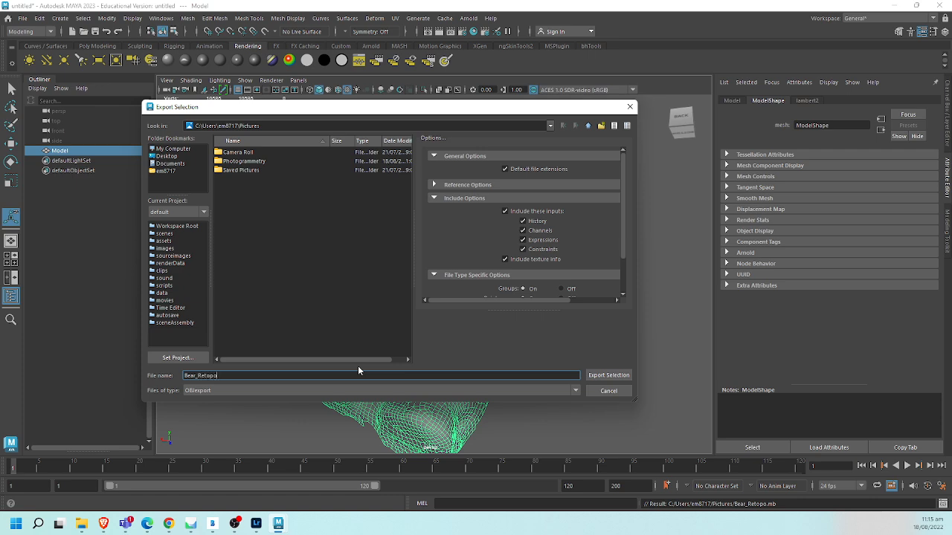
left_click(613, 376)
- Switch to Metashape and import Bear_Retopo.obj from the Pictures folder with UDIM texture layout loading, replacing the default model
key("alt+Tab")
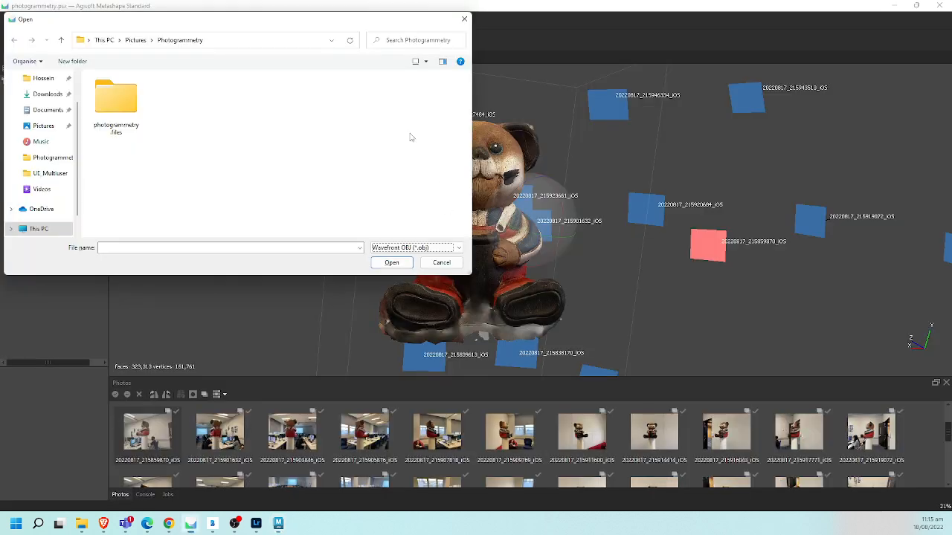
left_click(132, 42)
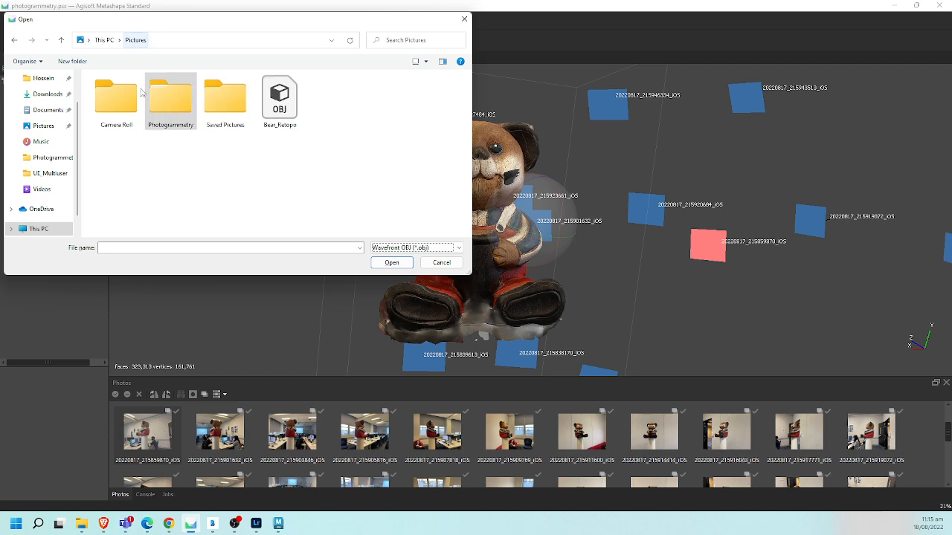
double_click(173, 101)
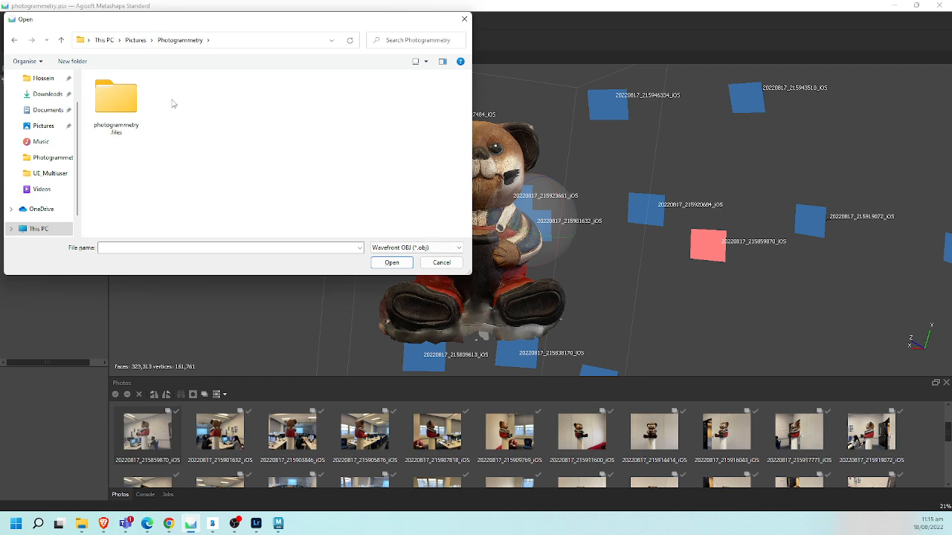
left_click(135, 40)
double_click(283, 102)
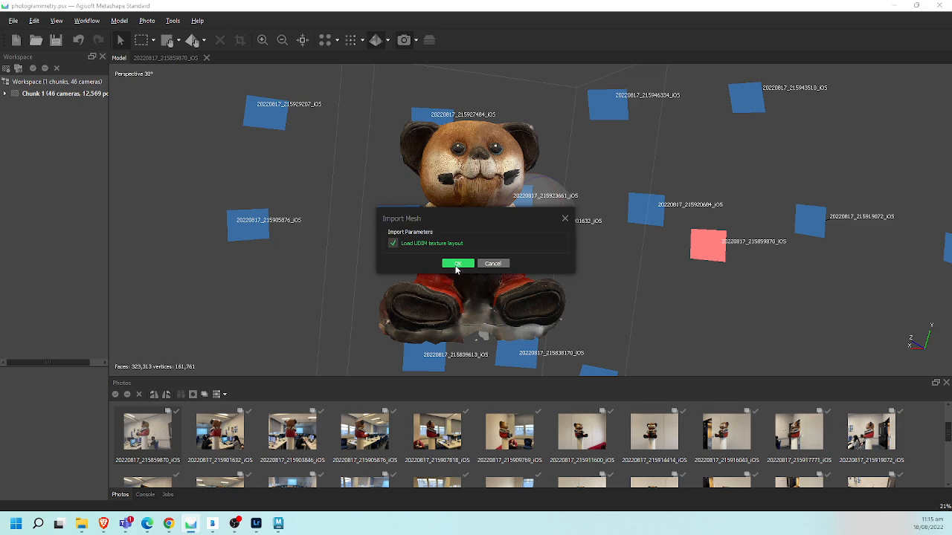
left_click(461, 265)
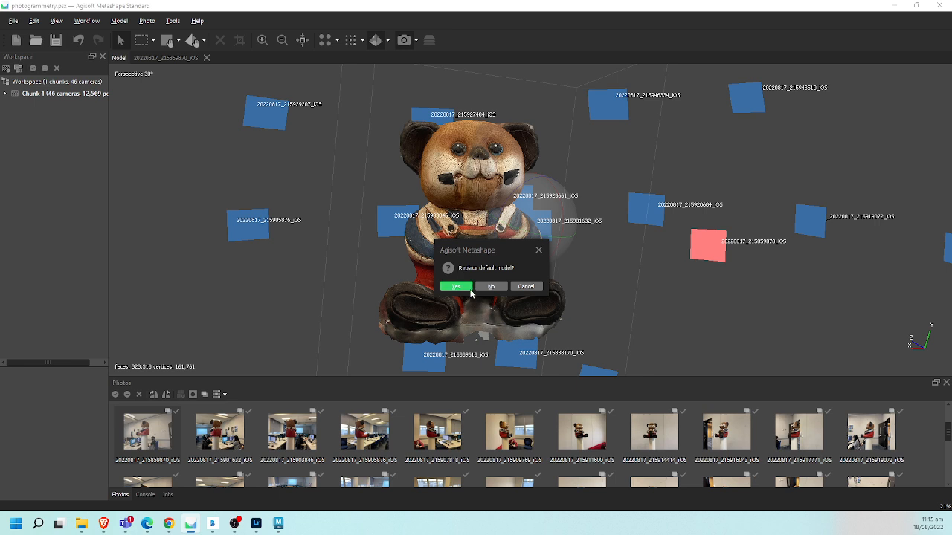
left_click(467, 288)
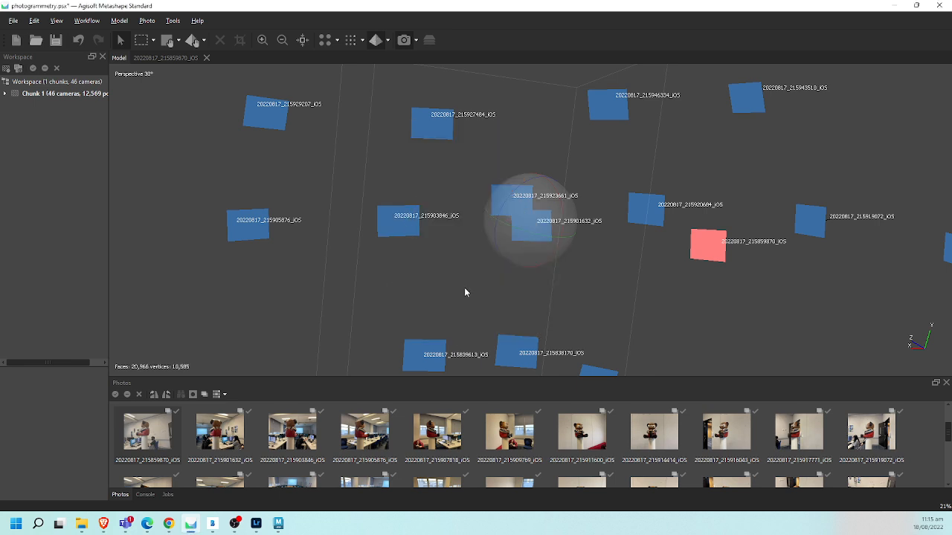
- Display the imported model in solid mode and look around the scene for it
left_click_drag(471, 236, 323, 218)
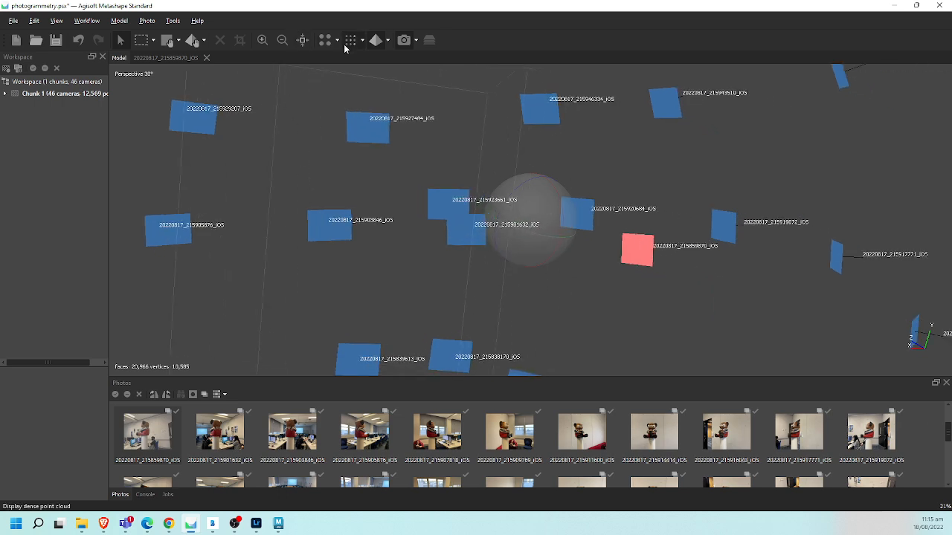
left_click(386, 42)
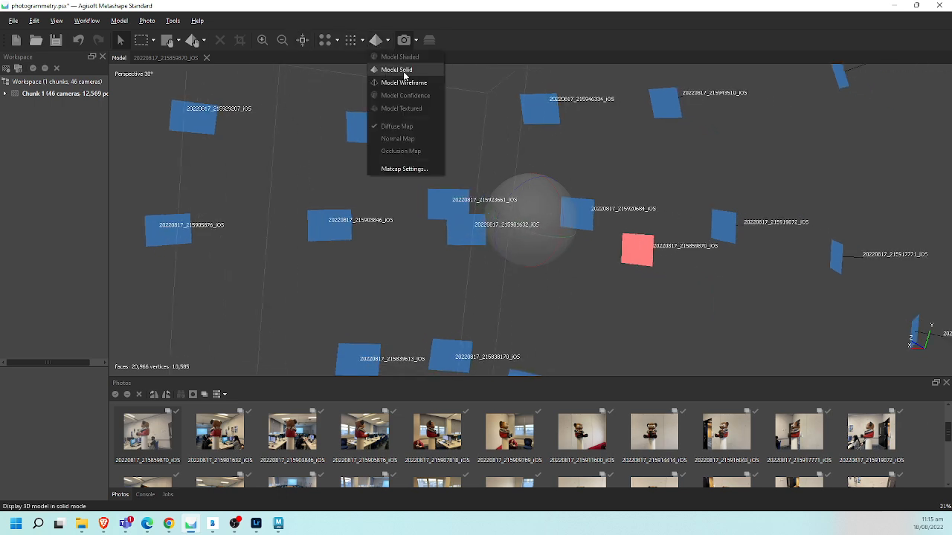
left_click(408, 75)
mouse_move(608, 172)
left_mouse_down()
mouse_move(269, 210)
mouse_move(541, 213)
mouse_move(558, 193)
mouse_move(536, 201)
mouse_move(560, 196)
left_mouse_up()
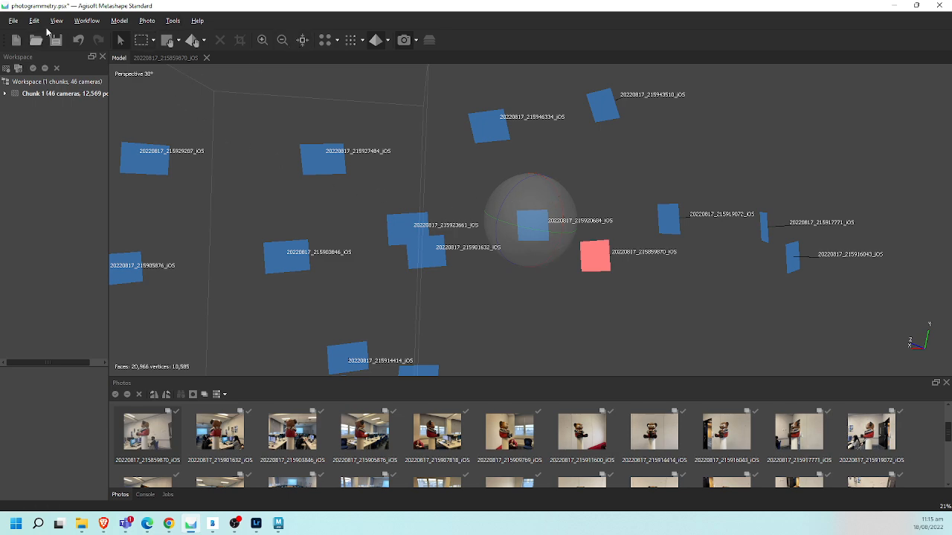
- Import the Bear_Retopo OBJ model again without replacing the default model
left_click(13, 21)
mouse_move(62, 116)
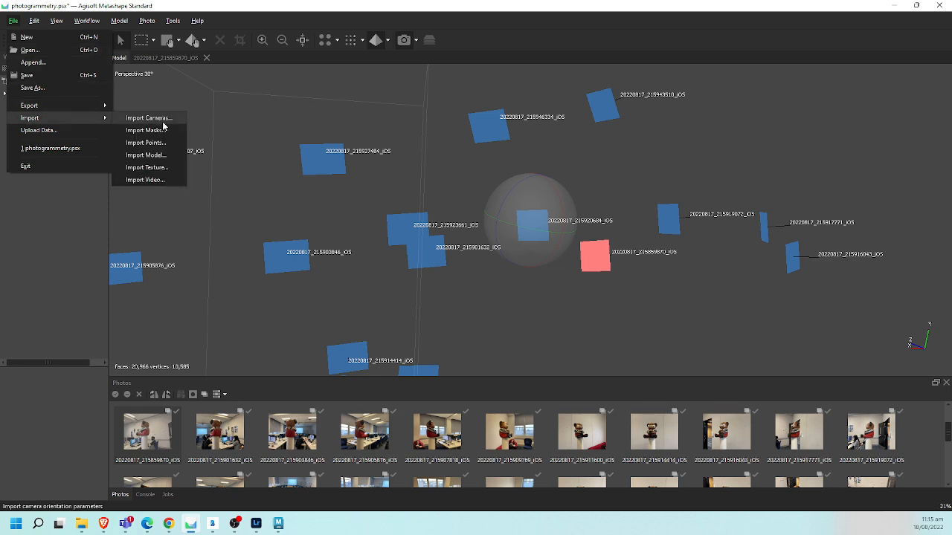
left_click(167, 152)
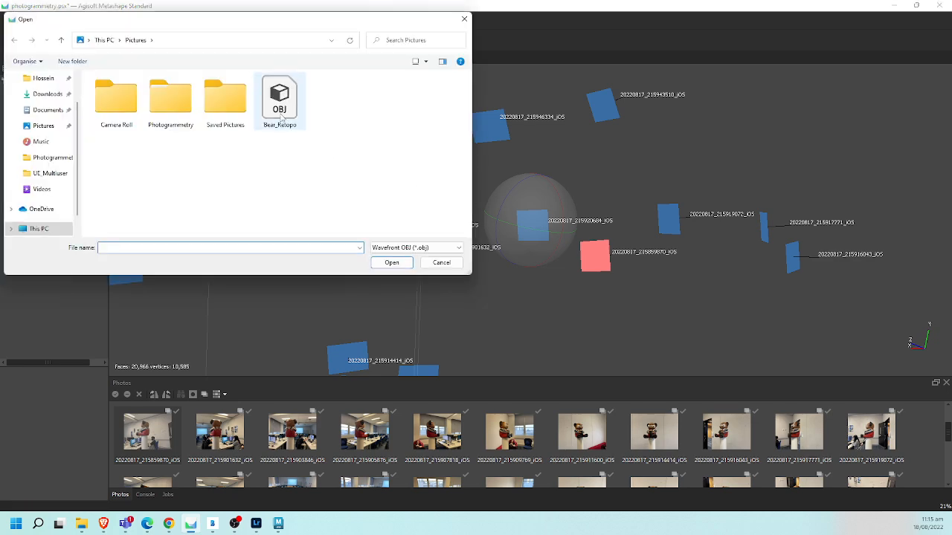
double_click(279, 102)
left_click(459, 263)
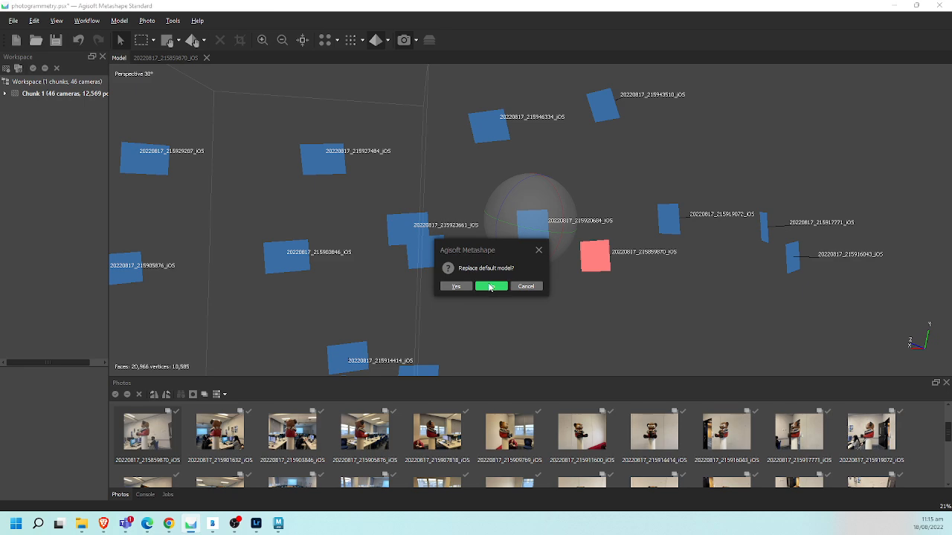
left_click(489, 284)
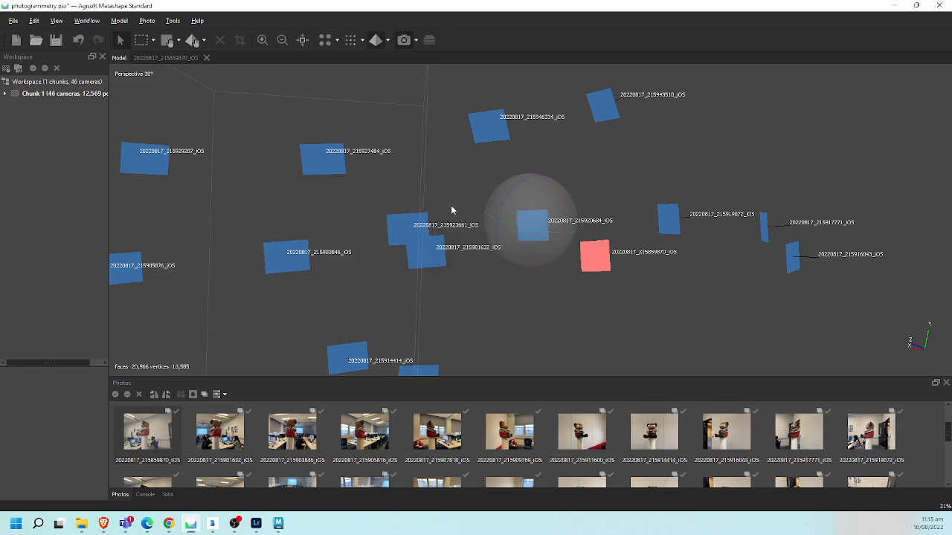
- Check the model in wireframe display and return it to solid display
left_click(387, 41)
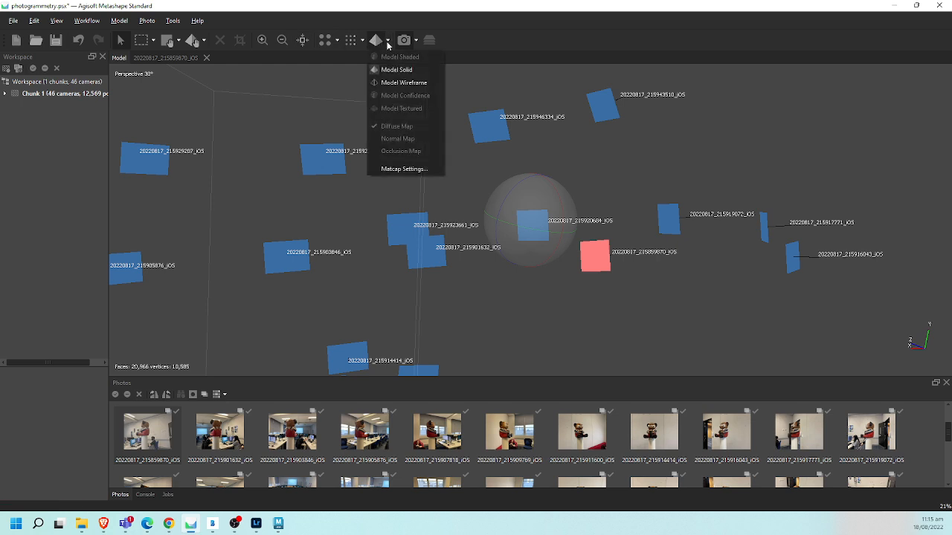
left_click(397, 83)
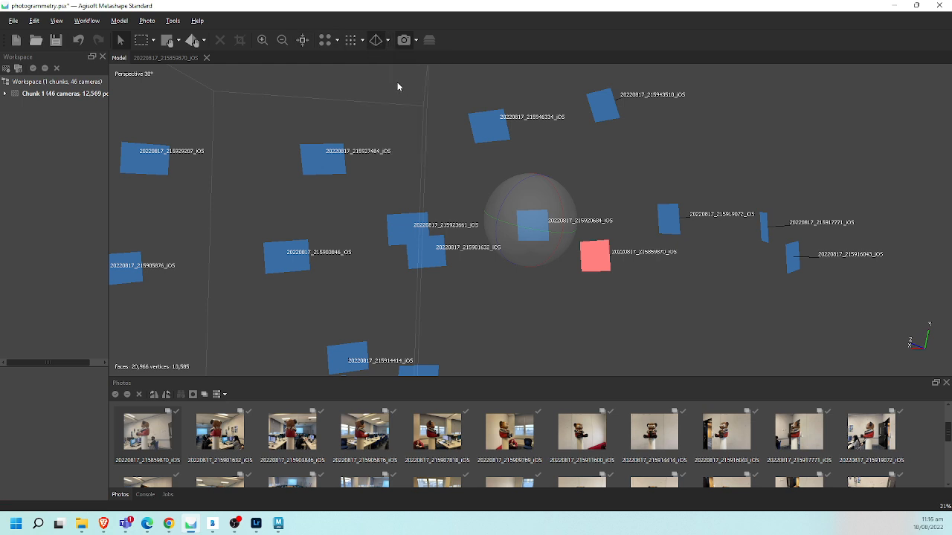
left_click(386, 42)
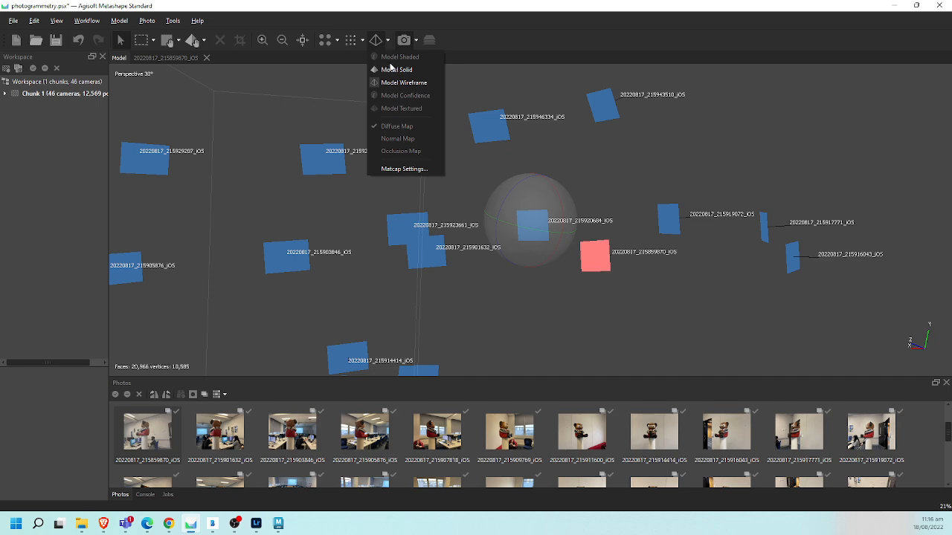
left_click(391, 68)
- Examine the scene from a distance to locate the imported bear mesh, and inspect its solid surface up close
left_click_drag(487, 245, 548, 244)
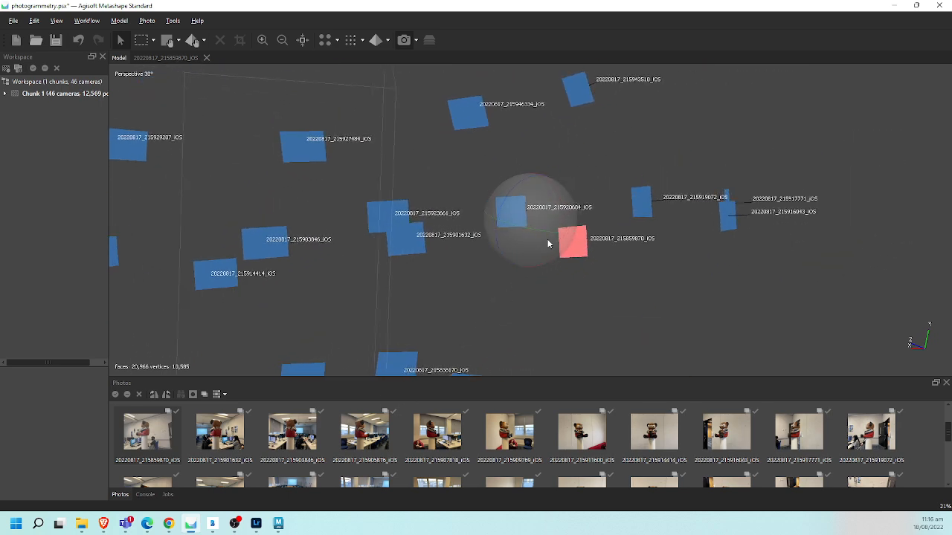
scroll(583, 256, "down", 5)
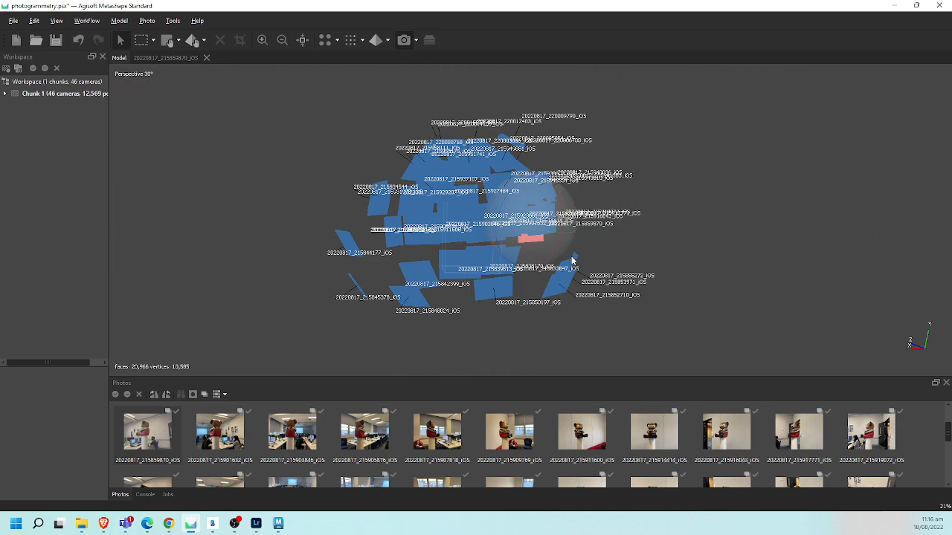
scroll(571, 258, "up", 5)
scroll(578, 252, "down", 4)
left_click_drag(628, 244, 623, 263)
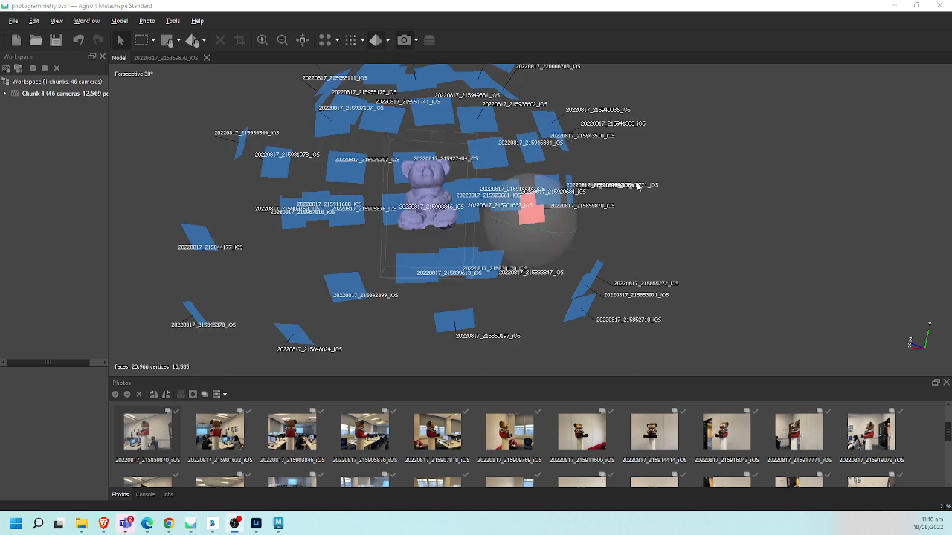
left_click_drag(535, 229, 426, 154)
scroll(424, 149, "up", 5)
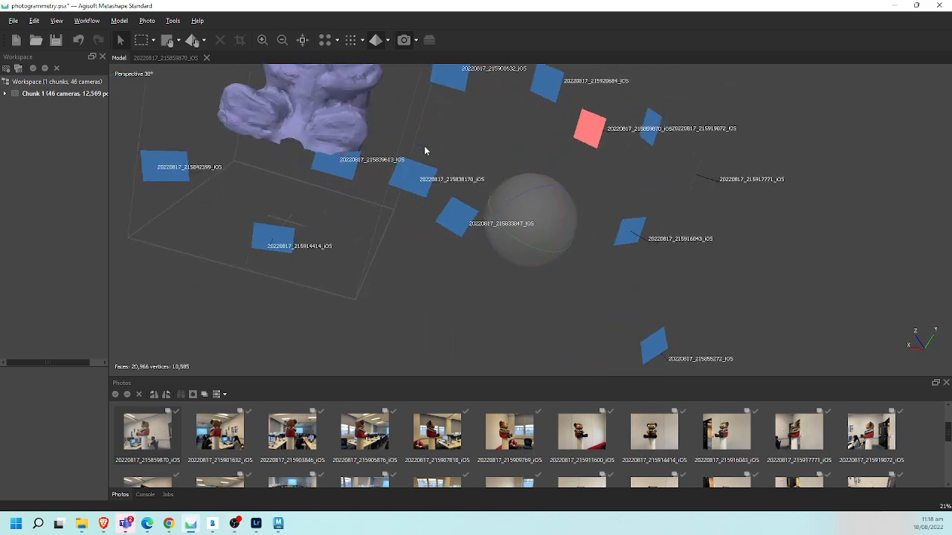
right_click_drag(348, 165, 399, 219)
scroll(379, 273, "up", 3)
scroll(378, 273, "up", 2)
scroll(372, 268, "down", 3)
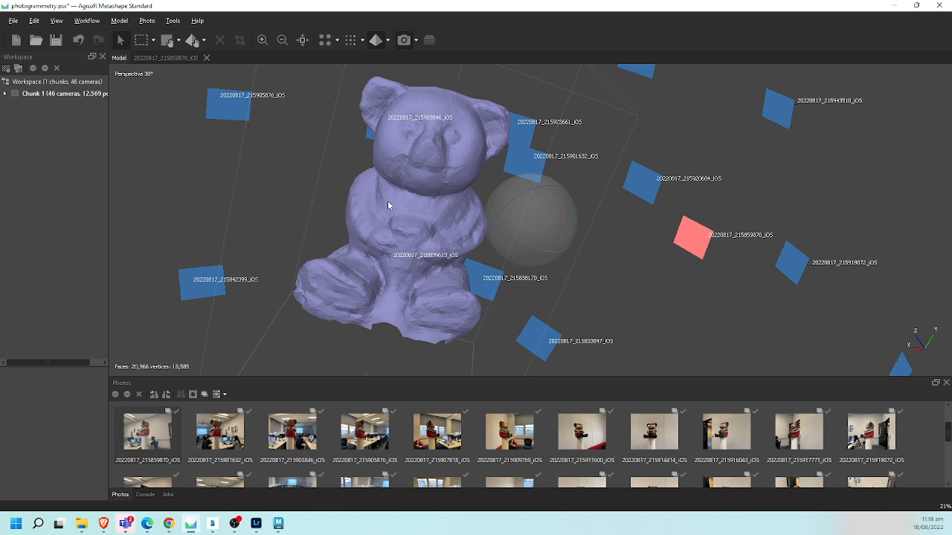
- Build a diffuse map texture for the retopologized bear from the images, with Generic mapping, Mosaic blending and size 8192 x 1
left_click(14, 20)
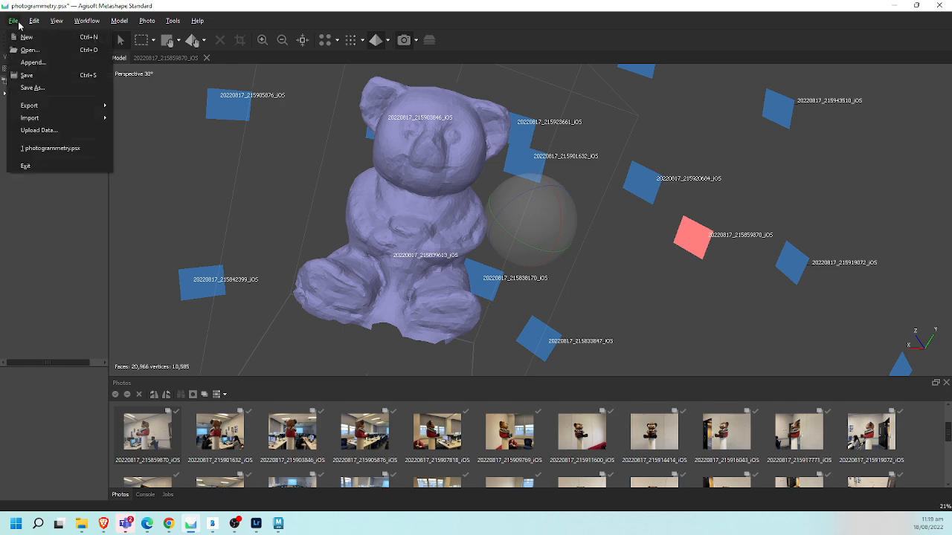
mouse_move(87, 21)
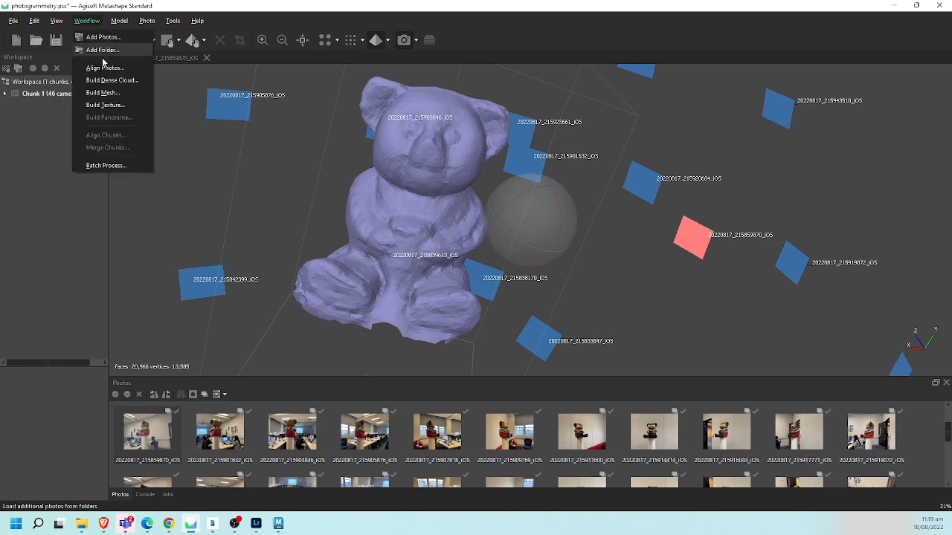
left_click(109, 106)
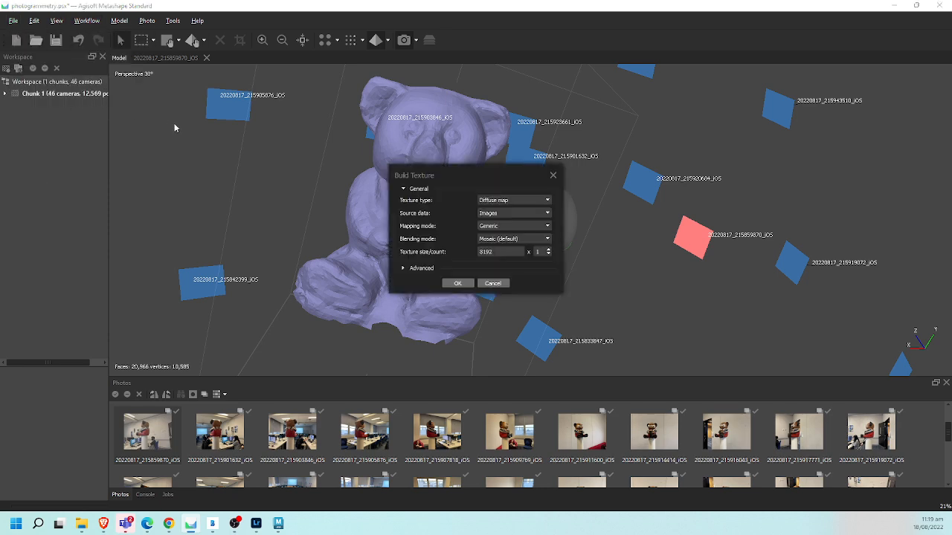
left_click(469, 284)
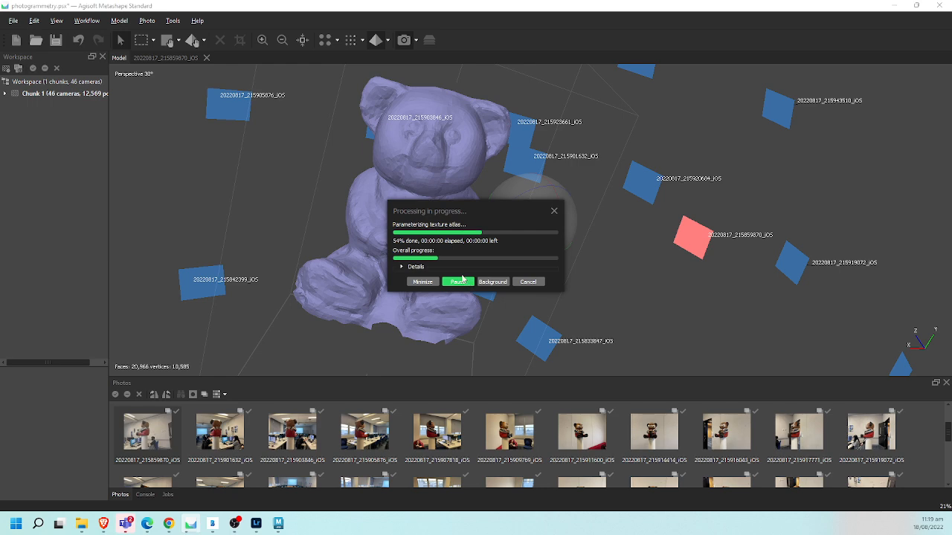
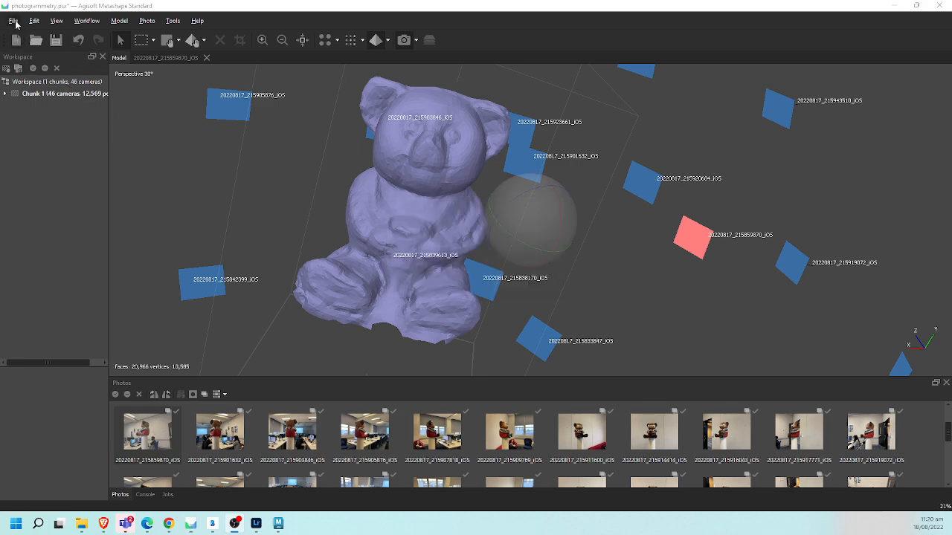
- Display the retopologized bear model in textured mode with its diffuse map
right_click_drag(632, 243, 643, 260)
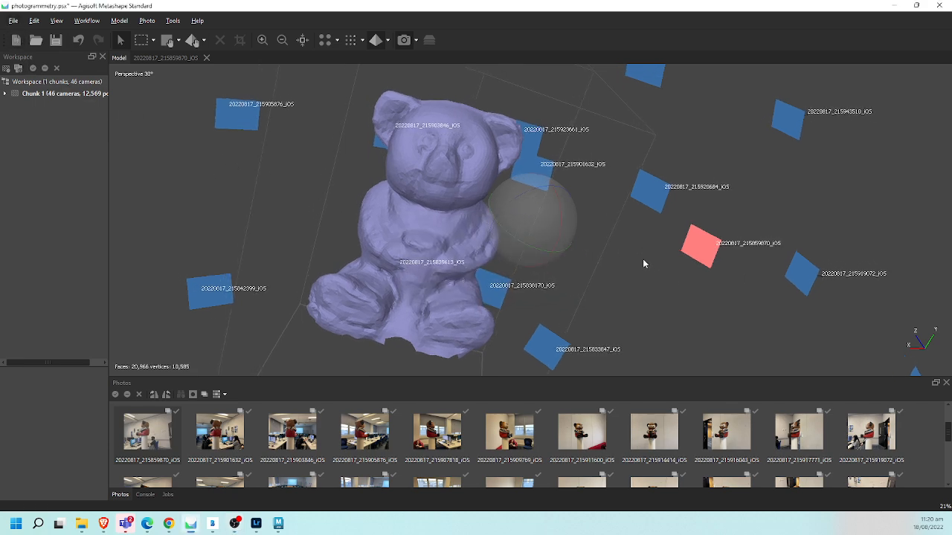
left_click(385, 39)
left_click(387, 40)
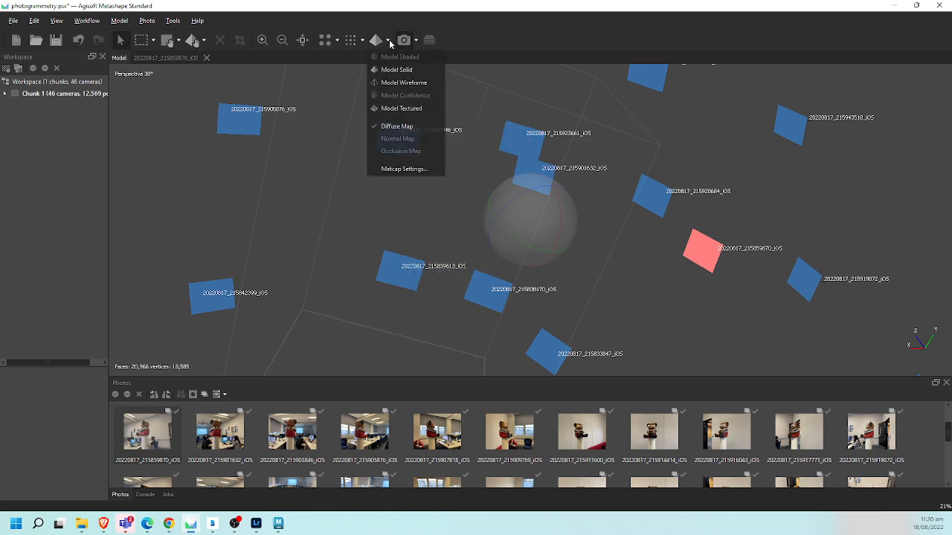
left_click(398, 67)
left_click(384, 47)
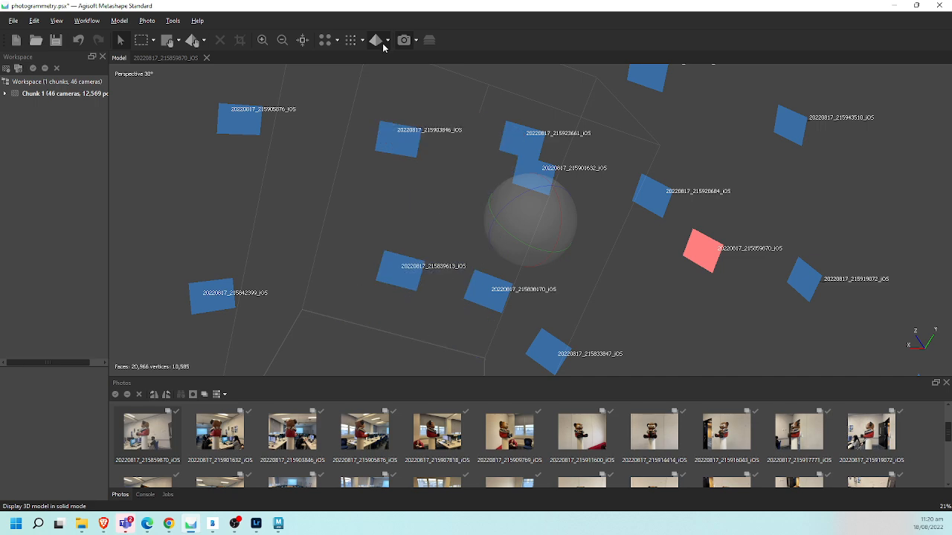
left_click(378, 47)
left_click(388, 43)
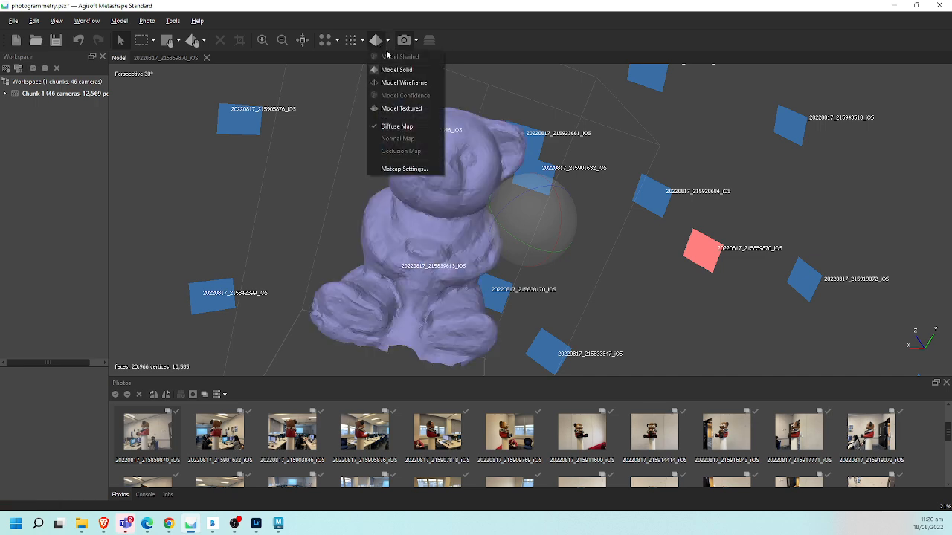
left_click(403, 110)
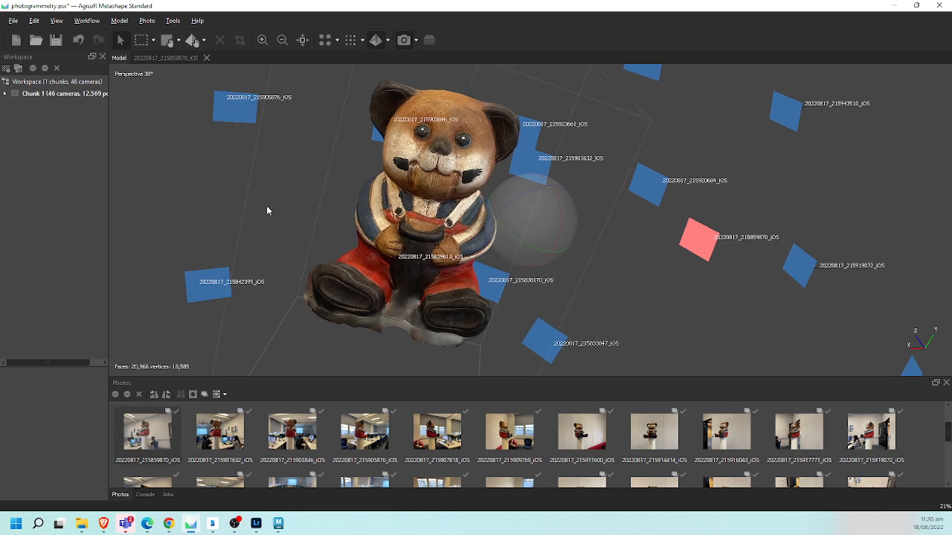
- Export the bear model as an Autodesk FBX named Bear_Photogrammetry_Textured, including its texture as JPEG
left_click(13, 21)
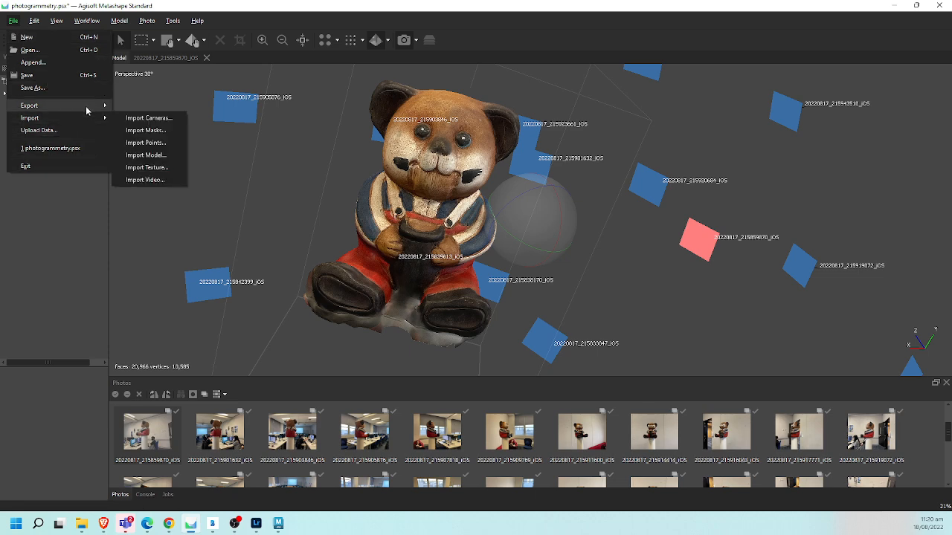
mouse_move(93, 105)
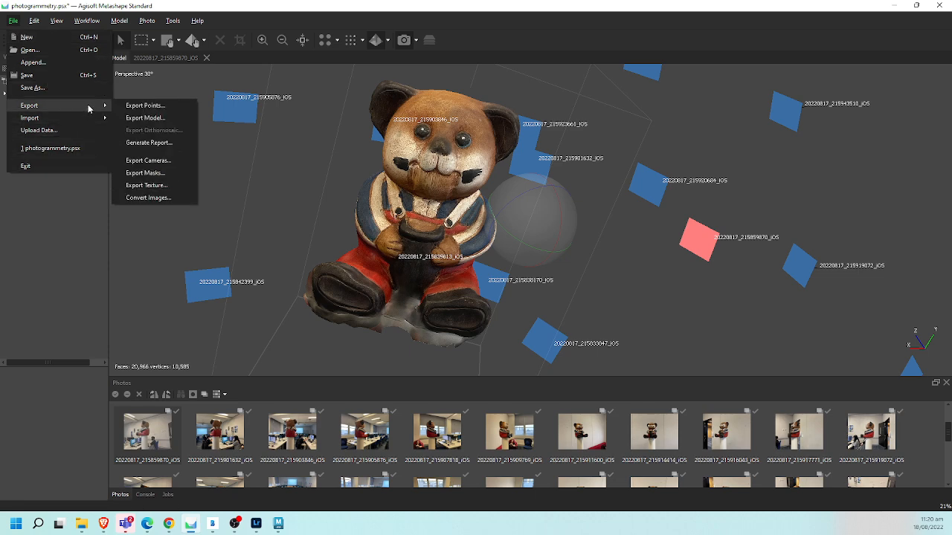
left_click(163, 118)
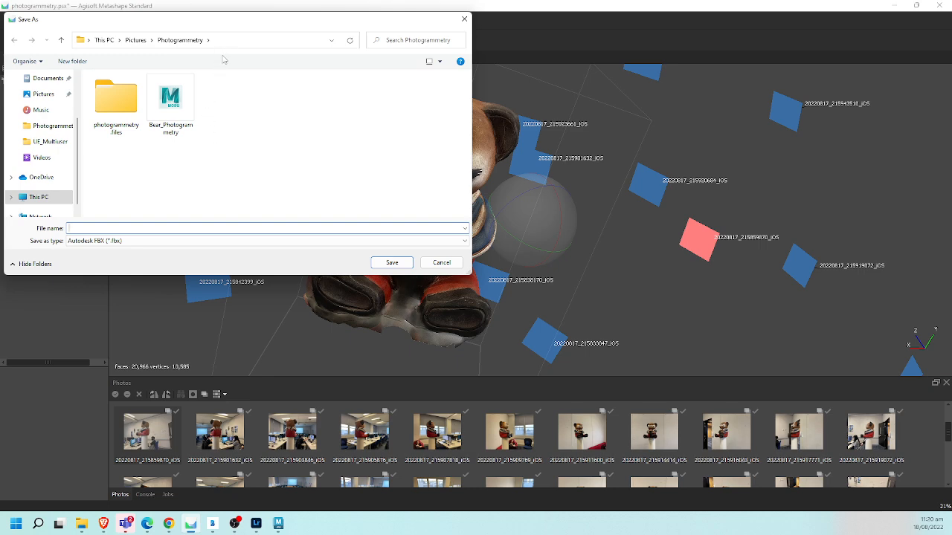
left_click(180, 124)
left_click(170, 228)
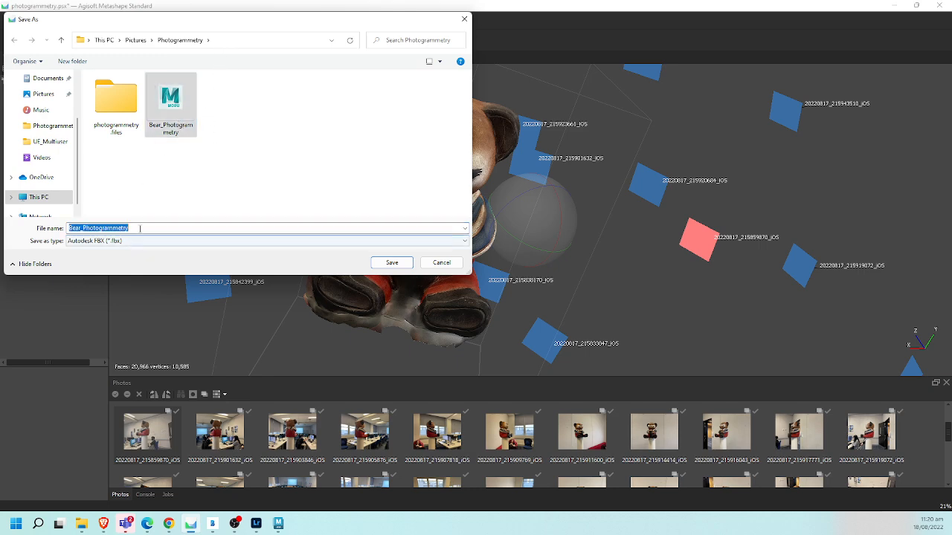
left_click(171, 228)
type("_T")
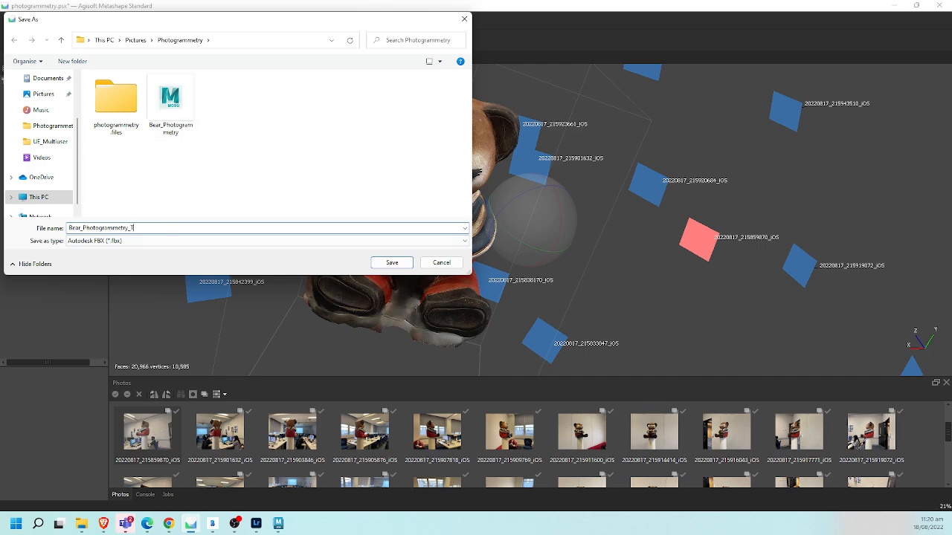
type("extured")
key("Return")
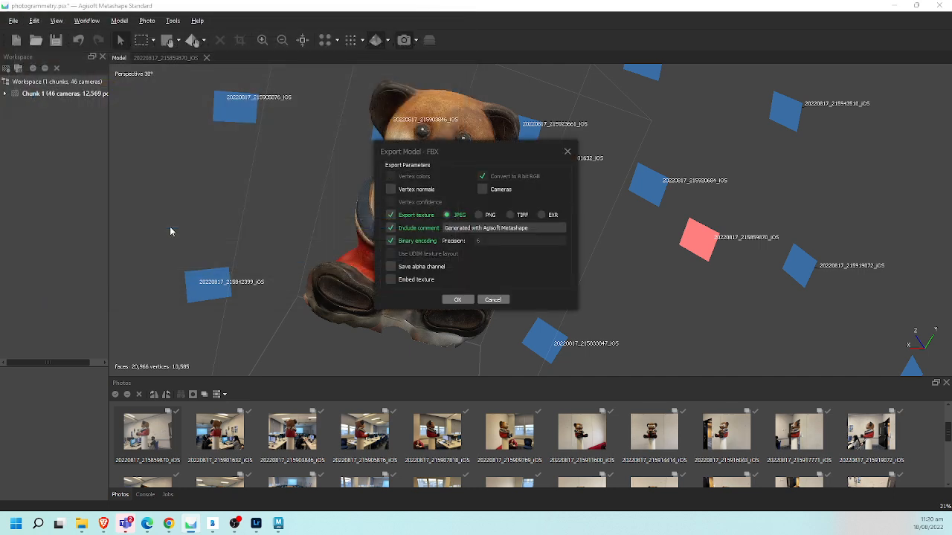
left_click(457, 300)
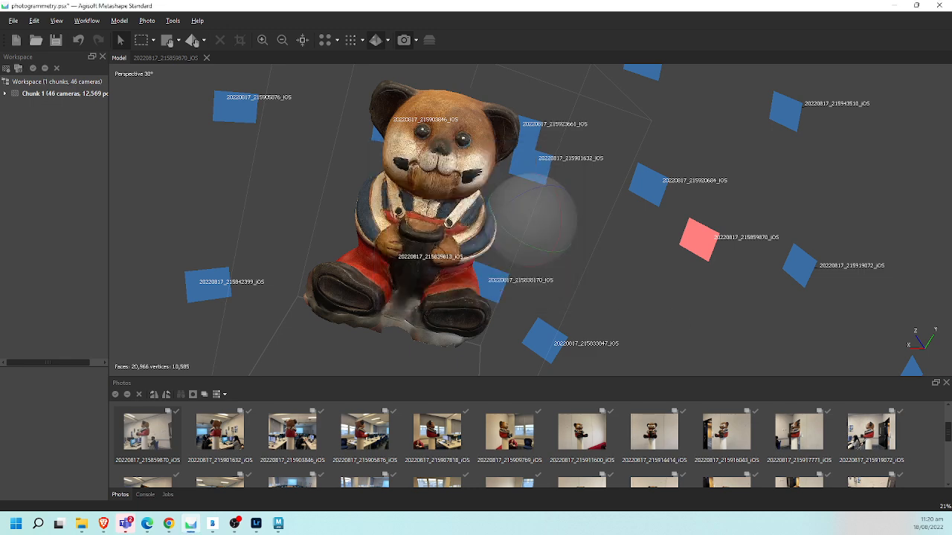
- Switch to Maya and start a new scene, saving the current one as a Maya Binary file named photogrammetry
mouse_move(277, 522)
left_click(223, 469)
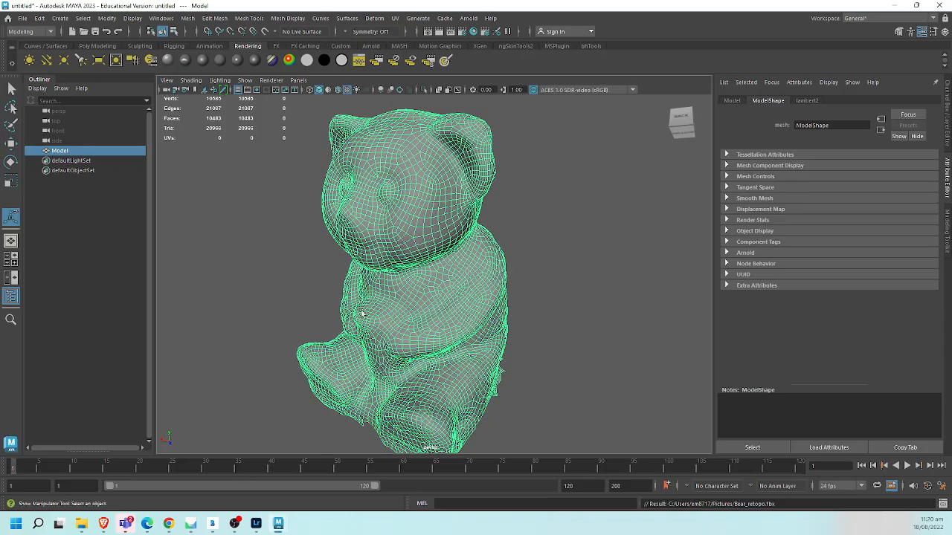
left_click(73, 33)
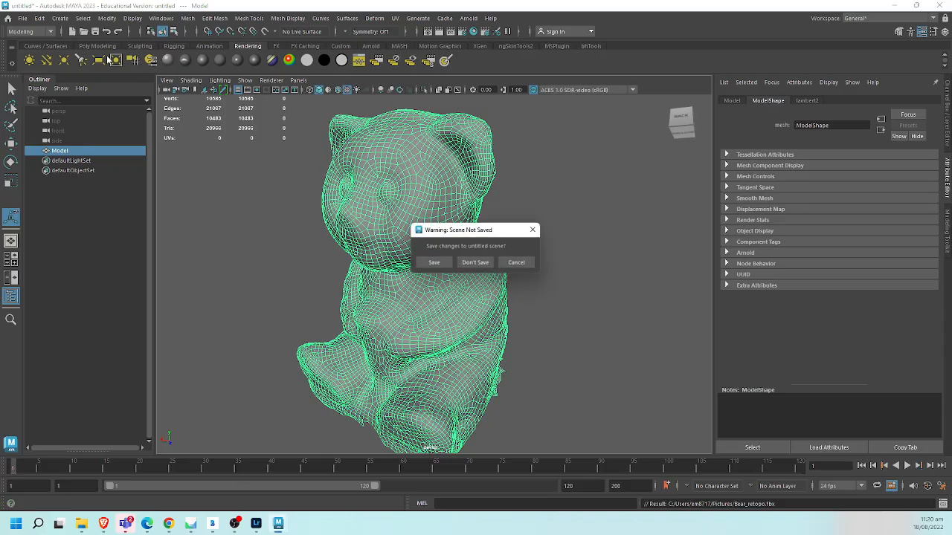
left_click(434, 264)
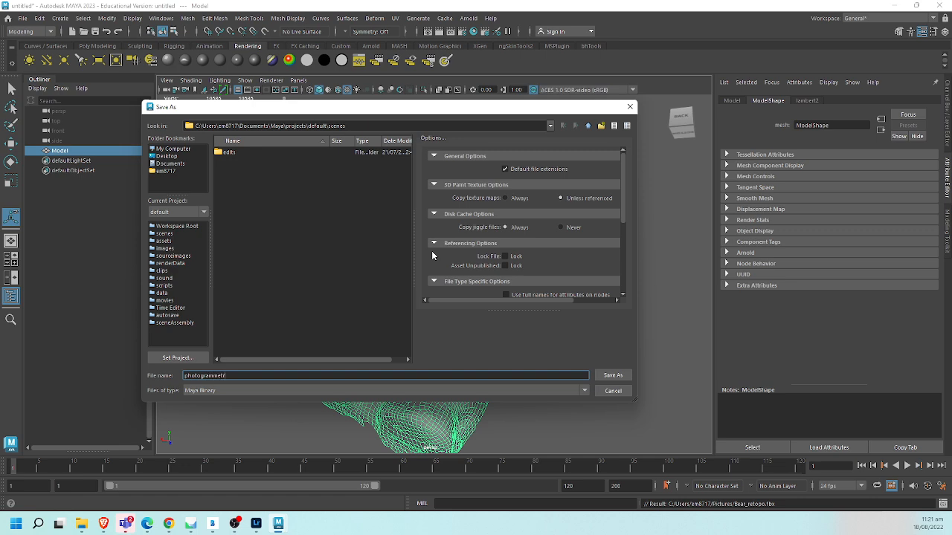
type("photogrammetry")
key("Return")
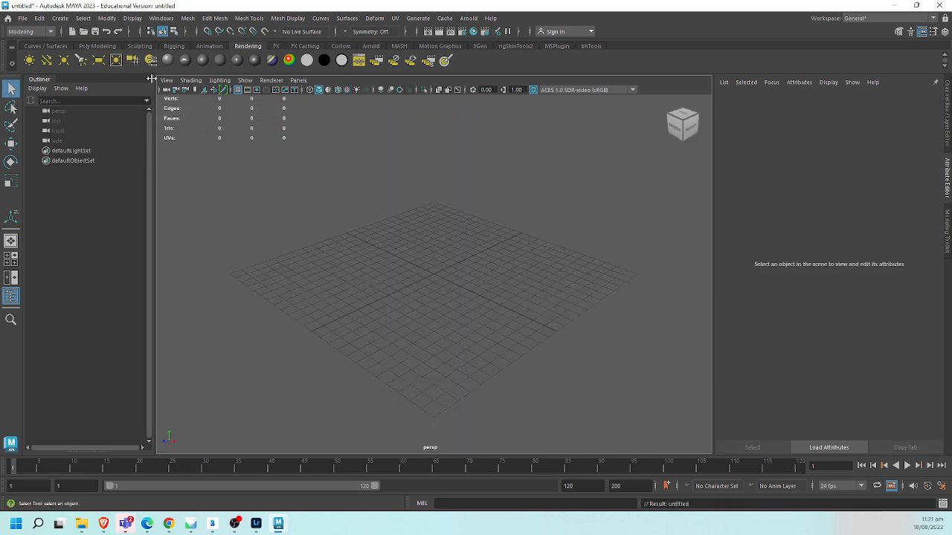
- Import Bear_Photogrammetry_Textured.fbx from the Photogrammetry folder into the empty scene
left_click(22, 18)
left_click(95, 134)
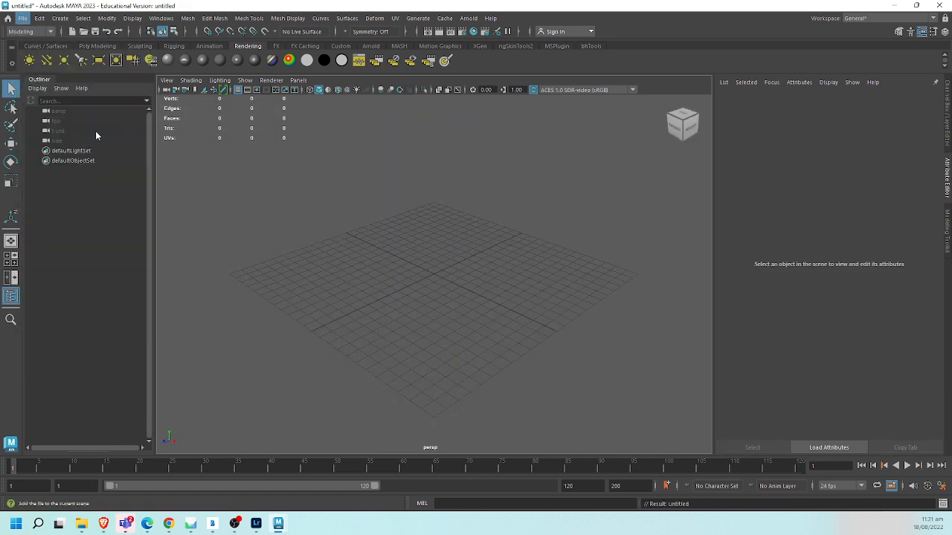
left_click_drag(407, 214, 349, 349)
double_click(300, 332)
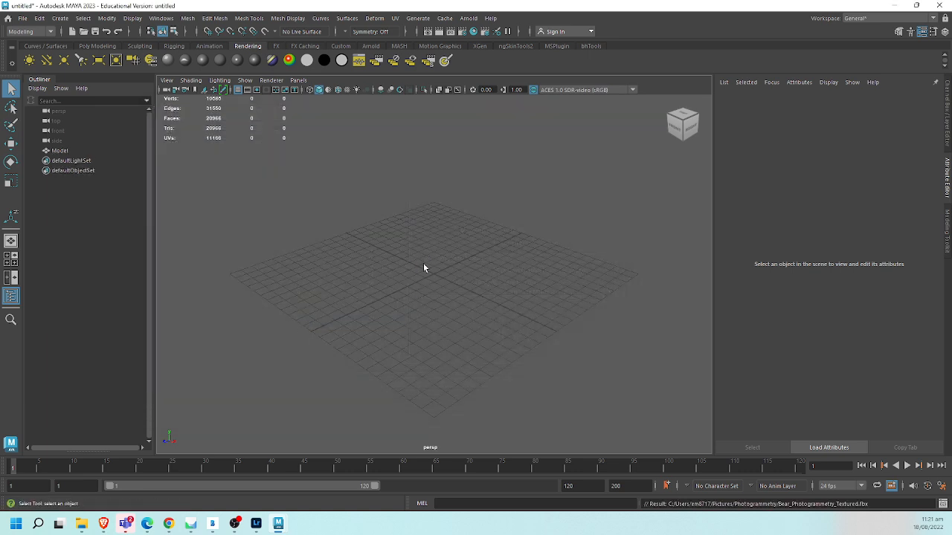
- Turn on shaded display with texture maps to show the imported bear's texture
mouse_move(488, 272)
left_mouse_down("alt")
mouse_move(402, 298)
mouse_move(331, 225)
left_mouse_up("alt")
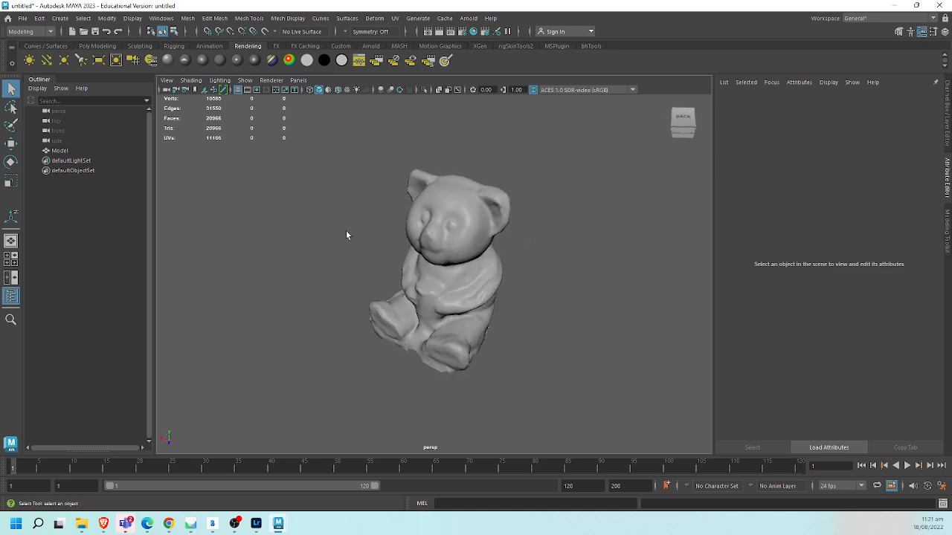
key("6")
middle_click_drag(500, 241, 470, 241, "alt")
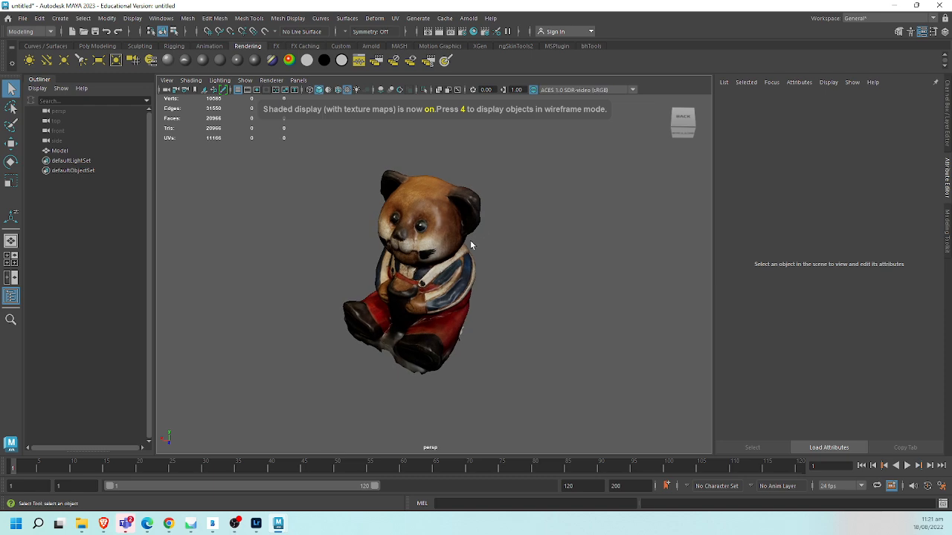
right_click_drag(470, 240, 541, 242, "alt")
- Select the bear mesh and center its pivot on the model
left_click(458, 276)
right_click_drag(317, 259, 293, 290, "alt")
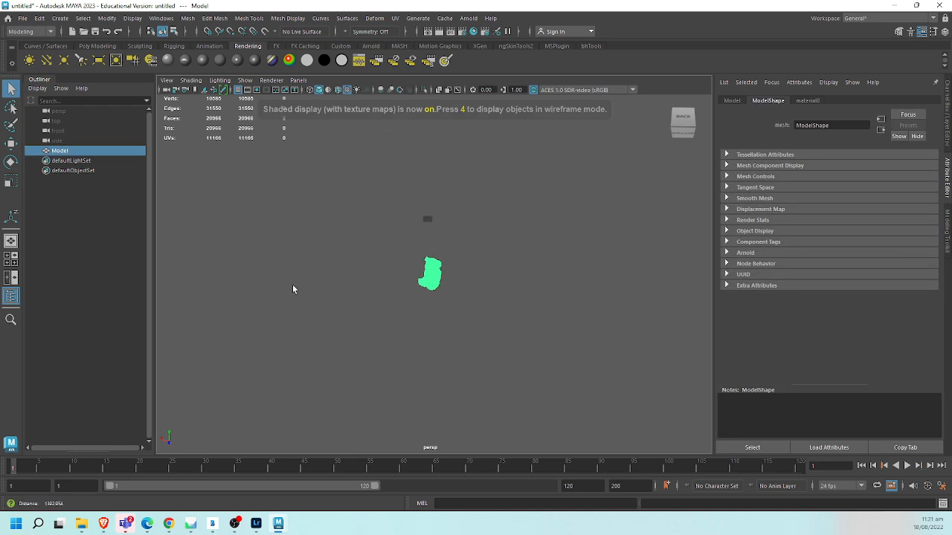
left_click_drag(293, 289, 409, 308, "alt")
right_click_drag(409, 307, 501, 330, "alt")
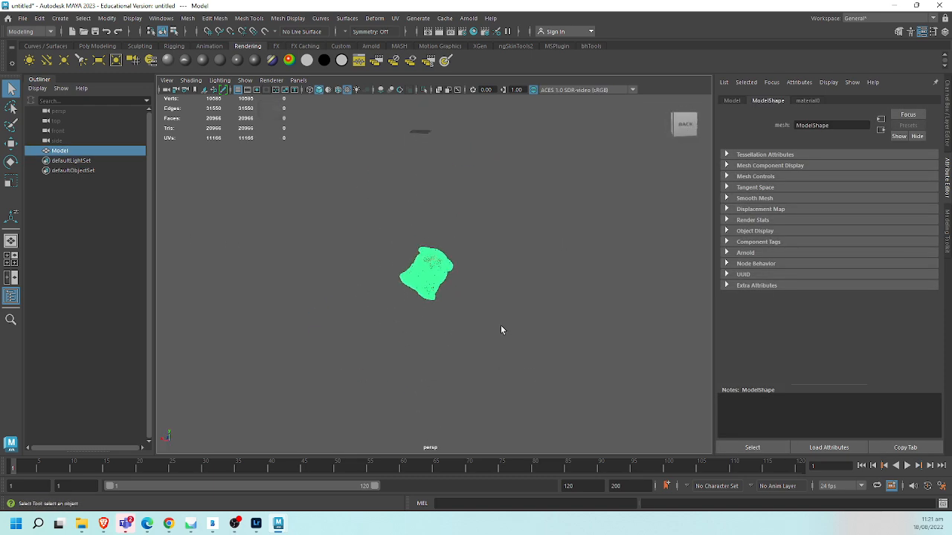
key("w")
middle_click_drag(472, 268, 437, 330, "alt")
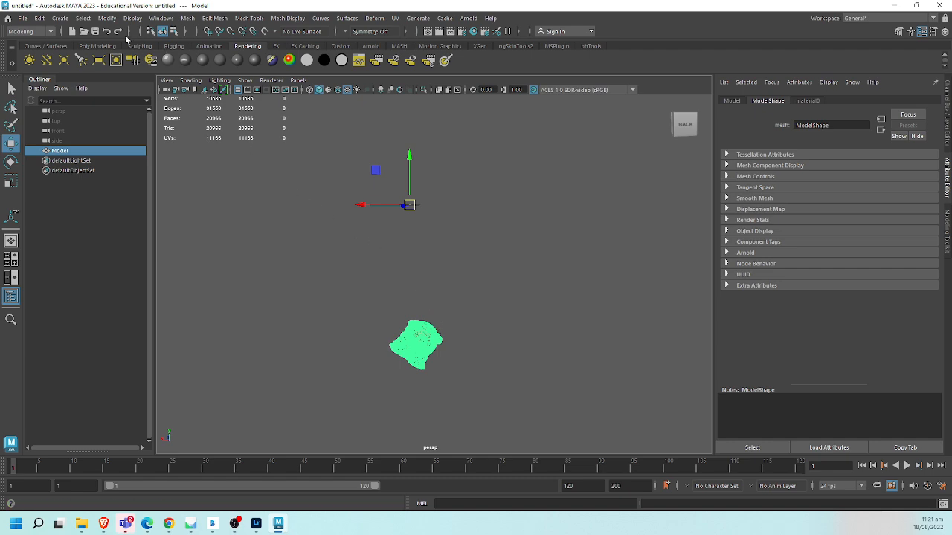
left_click(107, 19)
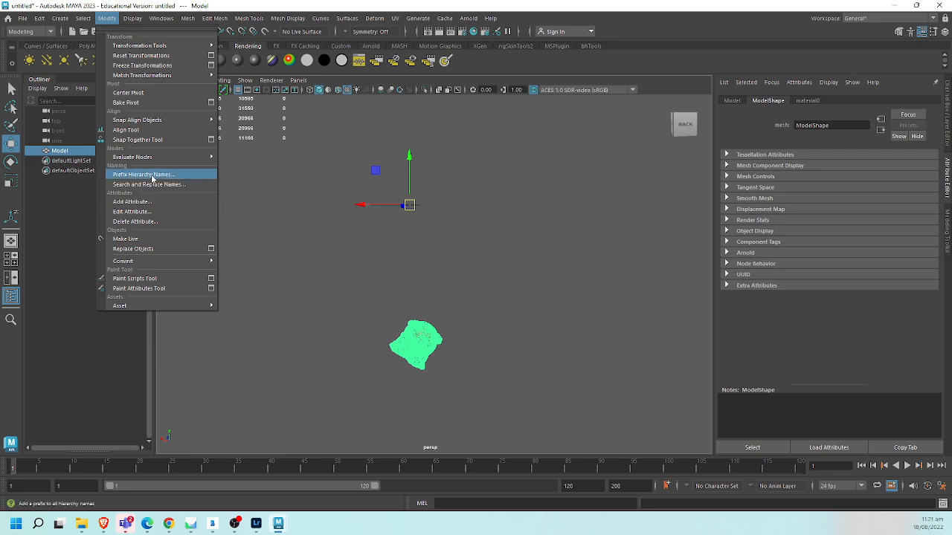
left_click(128, 93)
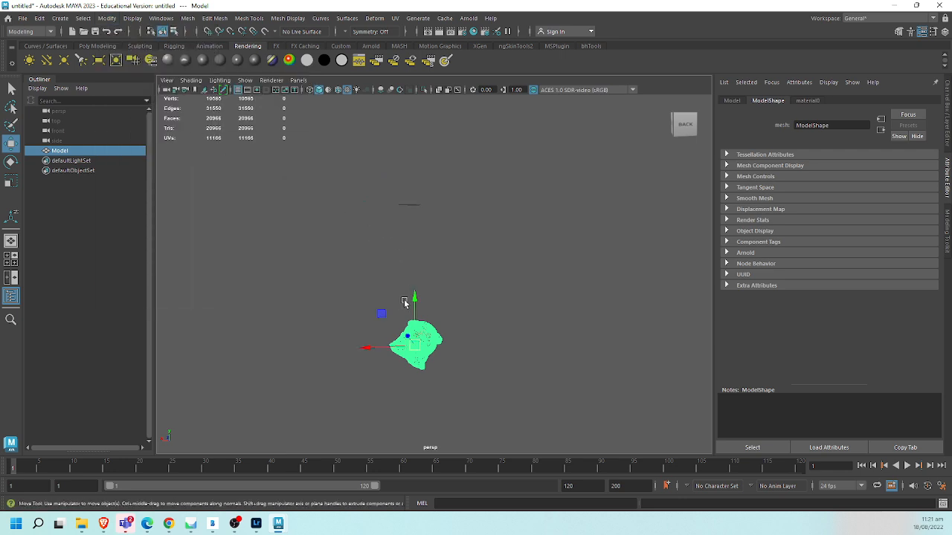
- Move the bear to the middle of the scene grid using grid snapping
middle_click_drag(410, 209, 415, 198)
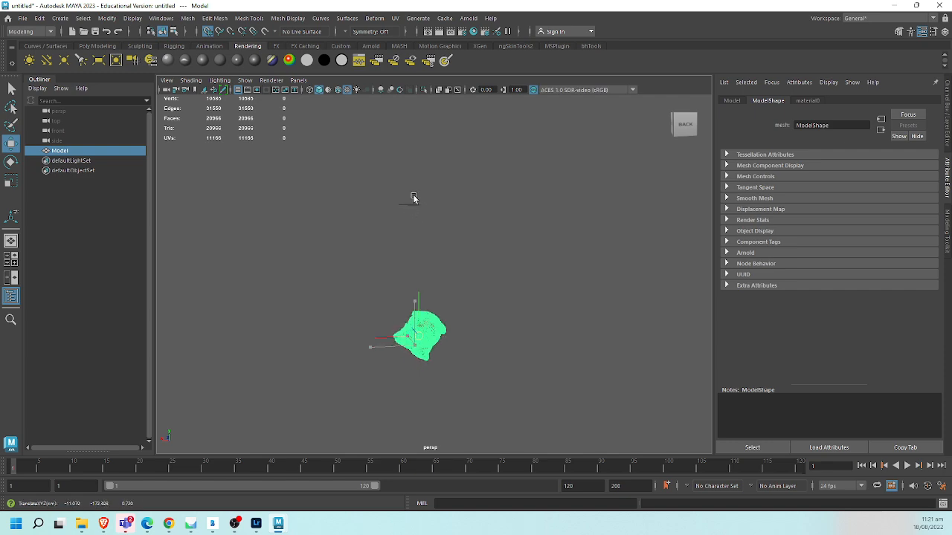
left_click_drag(373, 286, 410, 313, "alt")
right_click_drag(401, 255, 488, 257, "alt")
middle_click_drag(370, 222, 402, 264, "alt")
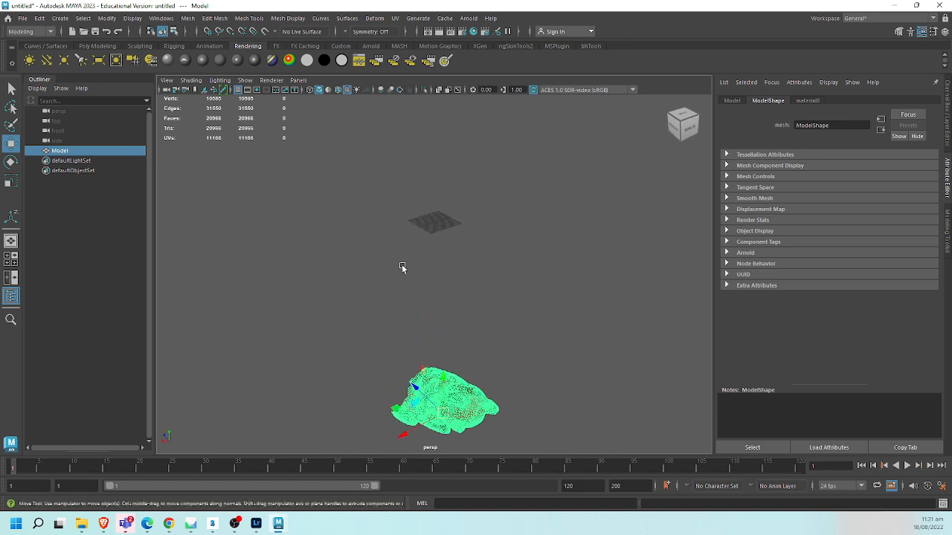
right_click_drag(402, 264, 451, 267, "alt")
middle_click_drag(439, 210, 435, 197)
left_click_drag(453, 221, 460, 235, "alt")
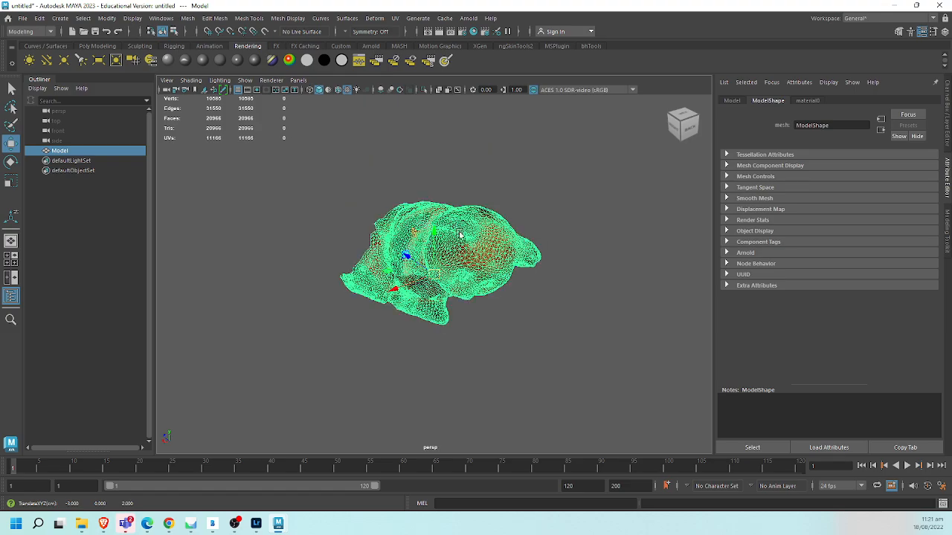
- Rotate the bear upright in the side view to a Rotate X of -18.99
key("ctrl+a")
key("space")
left_click_drag(507, 273, 567, 267)
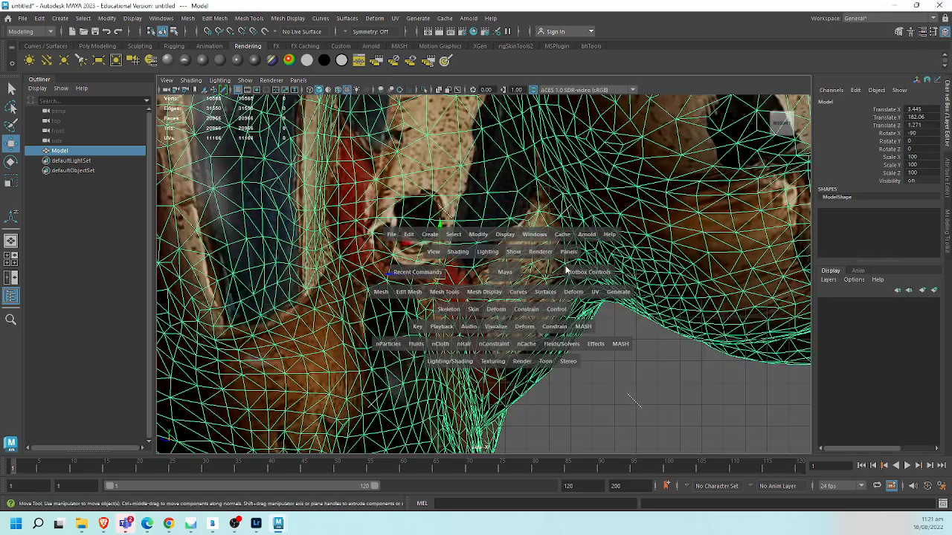
middle_click_drag(539, 268, 566, 275, "alt")
right_click_drag(567, 275, 291, 280, "alt")
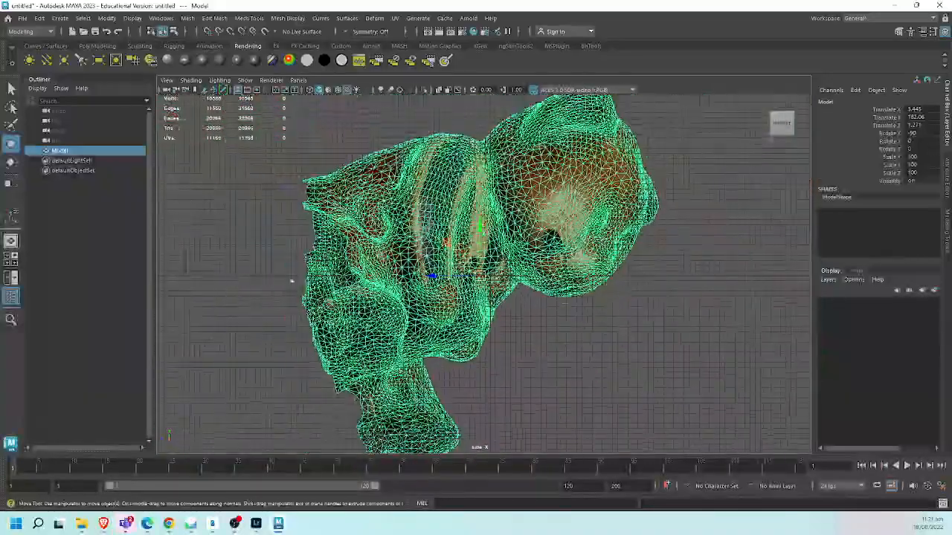
key("e")
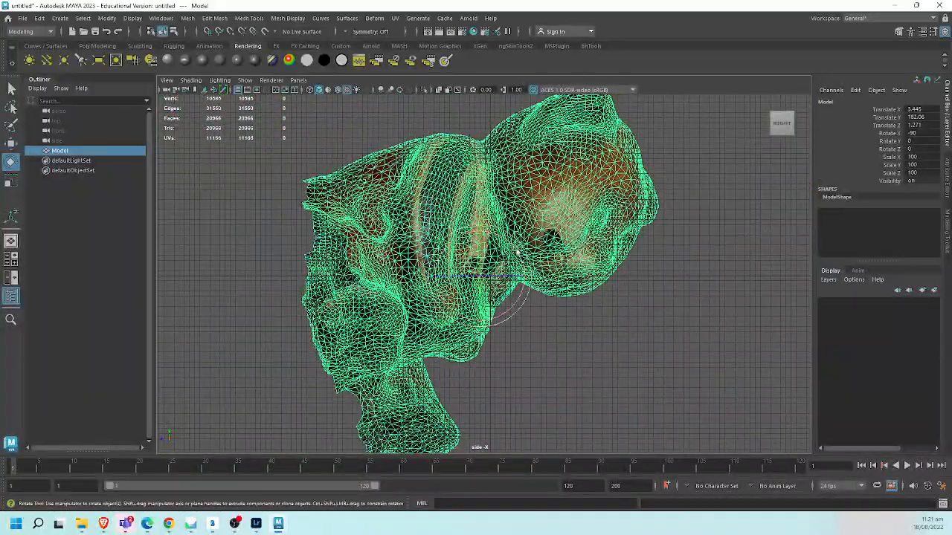
left_click_drag(517, 255, 462, 228)
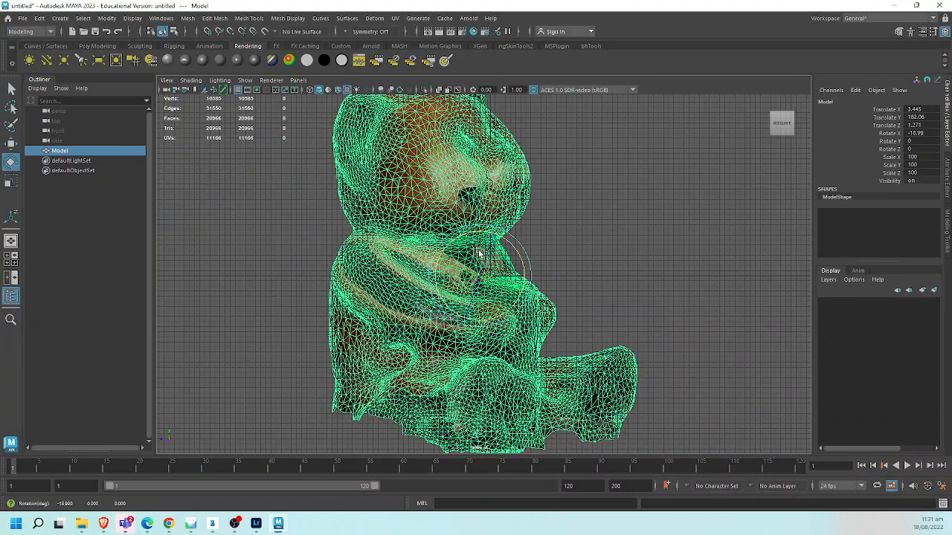
- Raise the bear in the side view to a Translate Y of 207.832 so its base sits near ground level
key("w")
left_click_drag(479, 230, 480, 99)
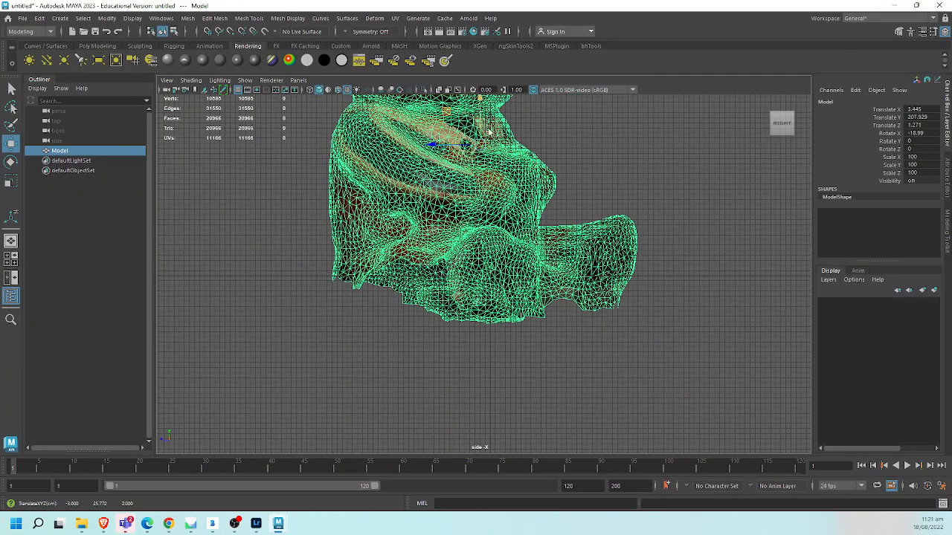
middle_click_drag(546, 255, 506, 318, "alt")
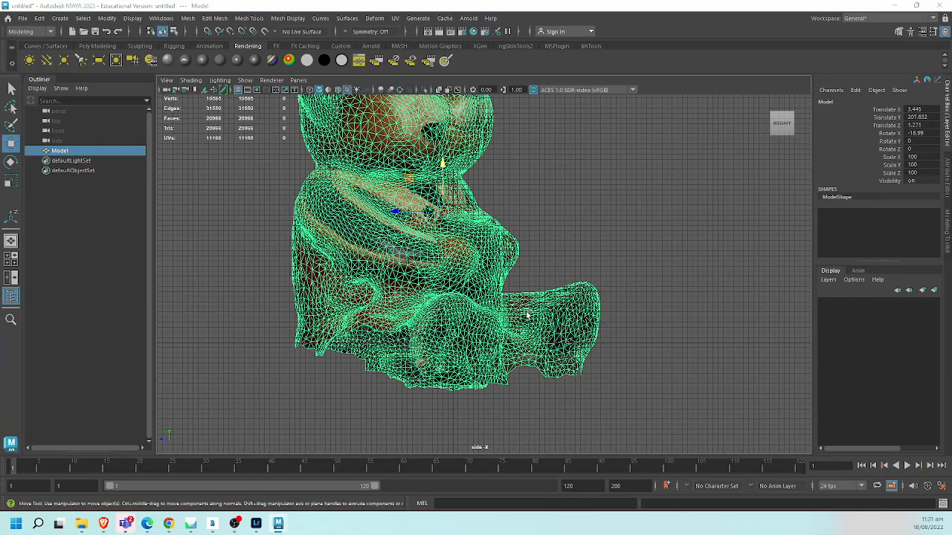
- Rotate the bear in the front view to face straight forward, at Rotate X 150.092, Y -36.212, Z -175.128
key("space")
left_click_drag(527, 315, 524, 328)
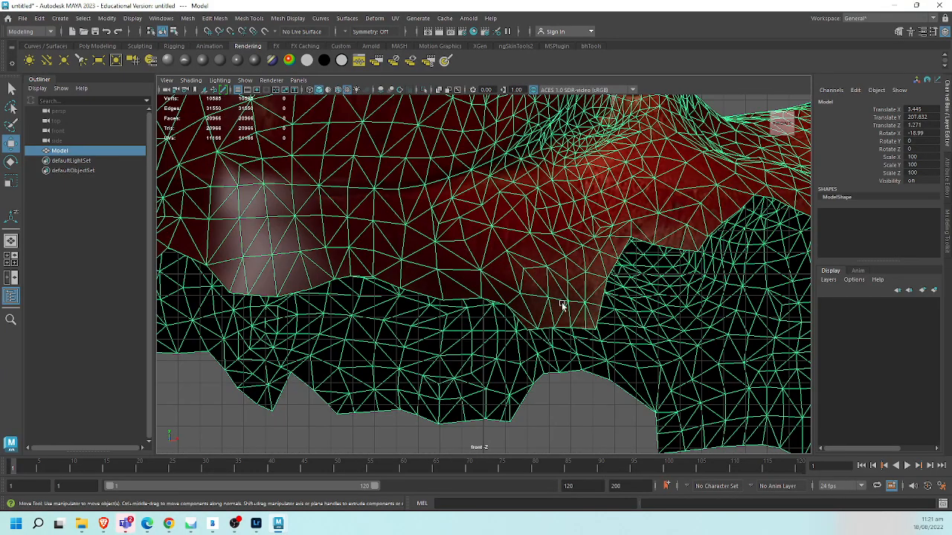
key("f")
right_click_drag(416, 291, 299, 293, "alt")
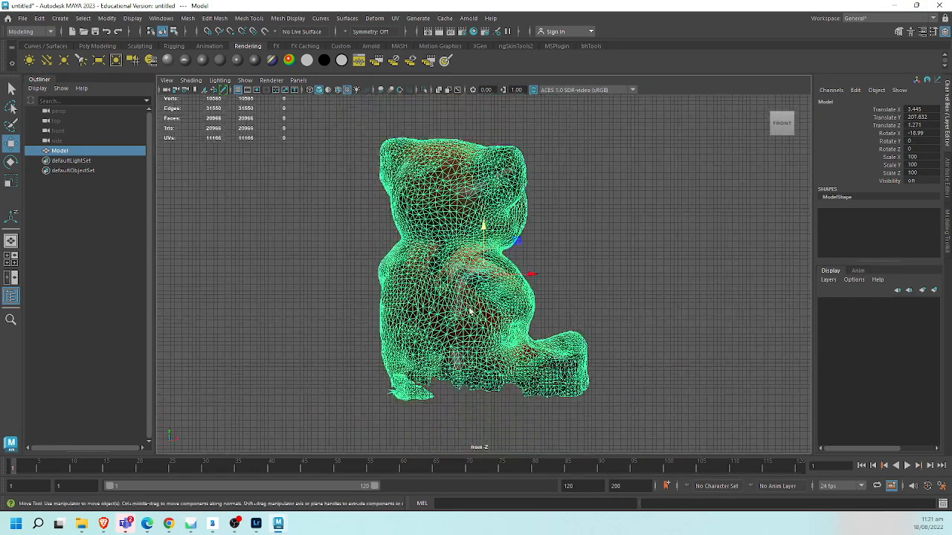
key("e")
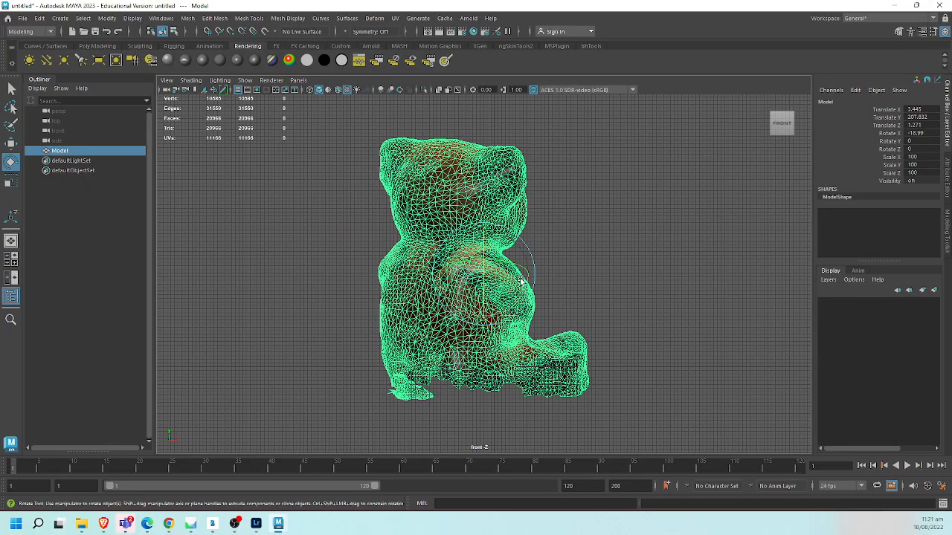
left_click_drag(521, 281, 493, 300)
- Scale the bear uniformly to 39.38 with world axis orientation and lower it to Translate X 5.927, Y 194.597
key("r")
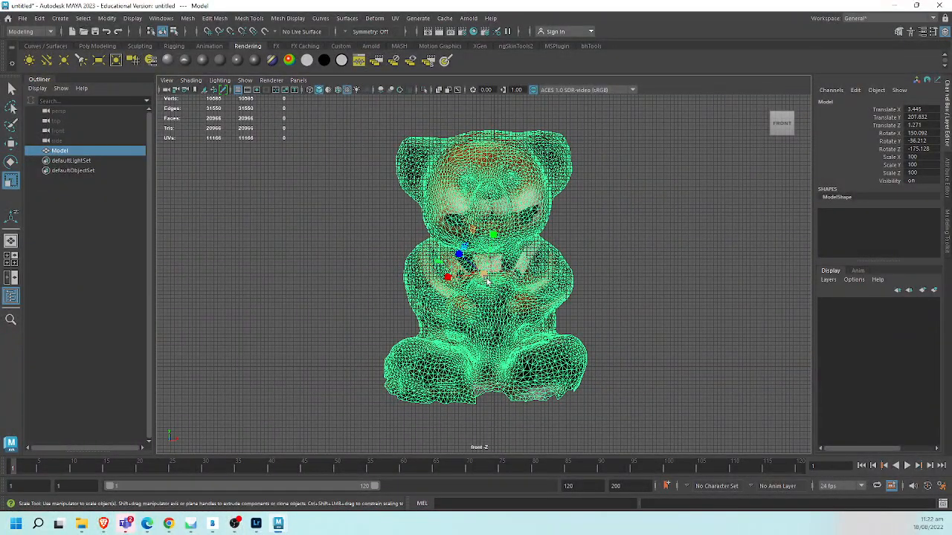
left_click(460, 303)
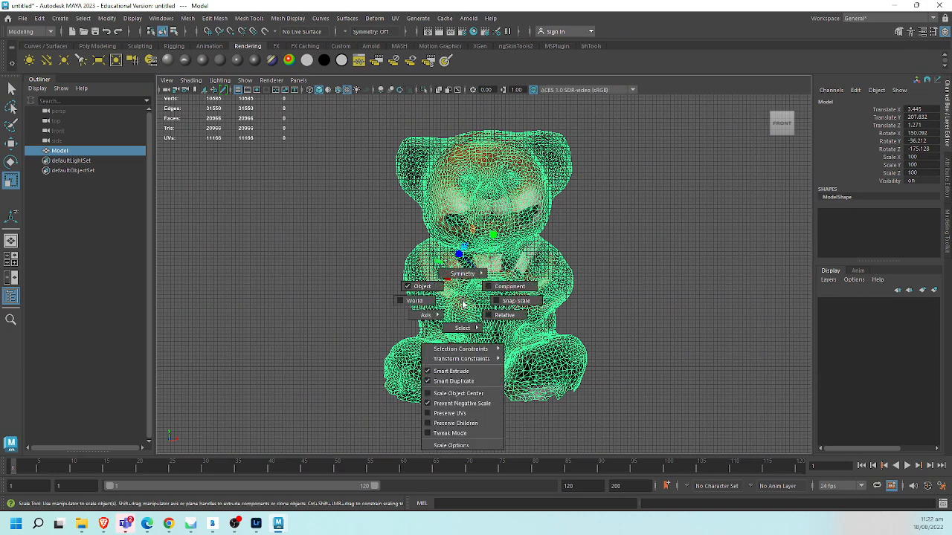
left_click(430, 304)
left_click_drag(484, 274, 285, 303)
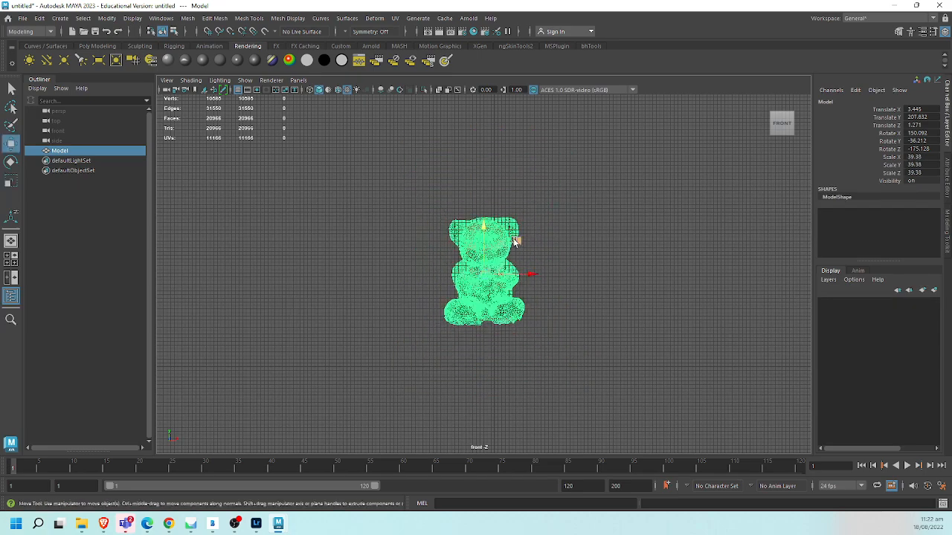
middle_click_drag(515, 241, 526, 283)
- Switch to the perspective view and examine how the textured bear sits on the grid from close up
key("space")
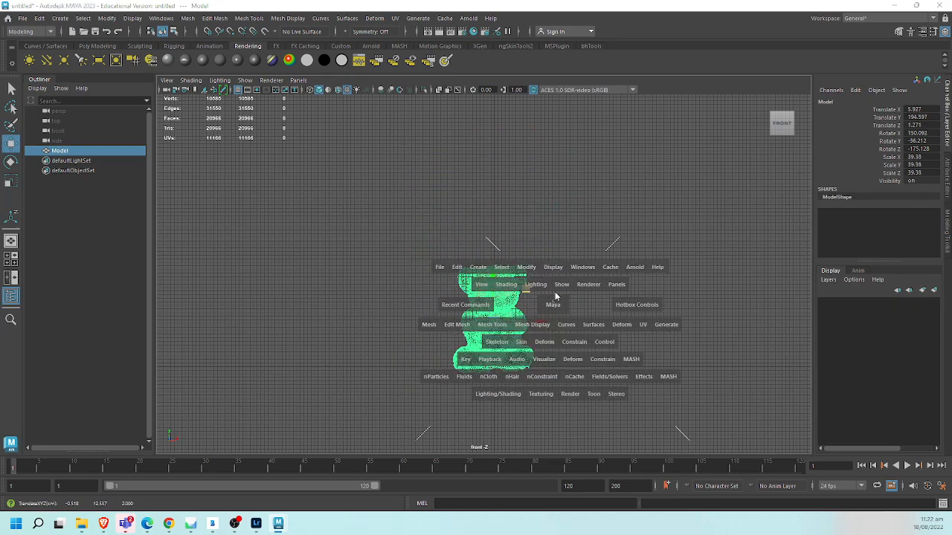
left_click_drag(555, 294, 610, 275)
left_click(611, 276)
left_click_drag(458, 326, 499, 292, "alt")
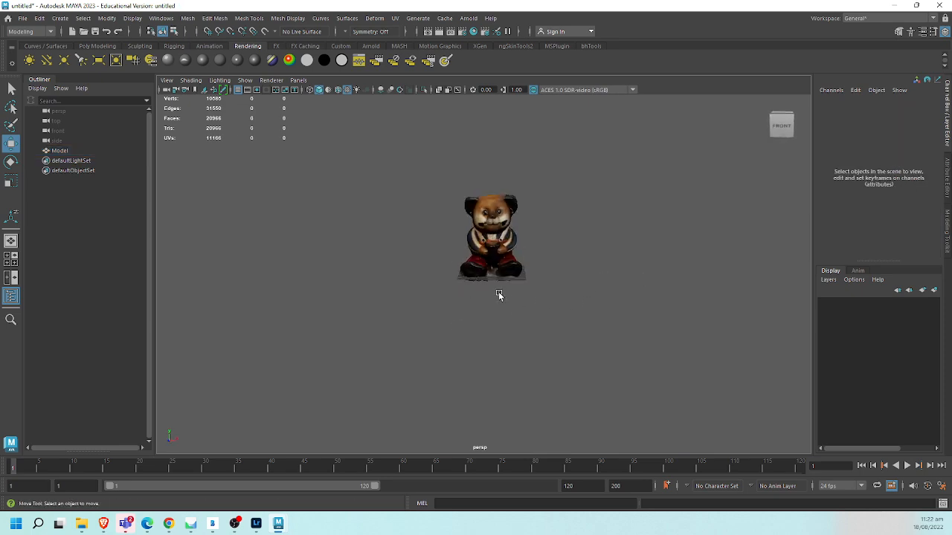
right_click_drag(498, 291, 653, 324, "alt")
middle_click_drag(527, 256, 421, 363, "alt")
left_click_drag(421, 362, 497, 356, "alt")
left_click_drag(394, 227, 388, 253, "alt")
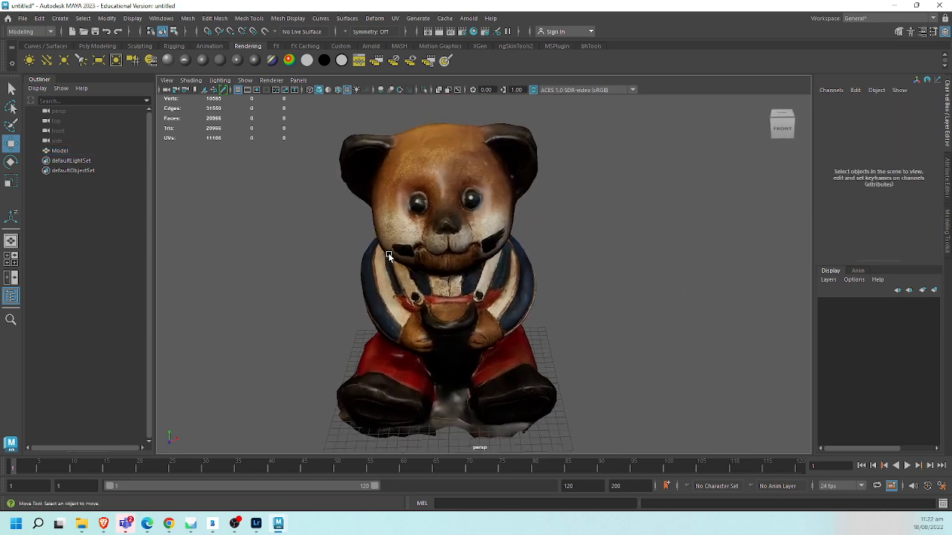
- Freeze the transformations of the bear mesh and deselect it
left_click(386, 208)
left_click(106, 18)
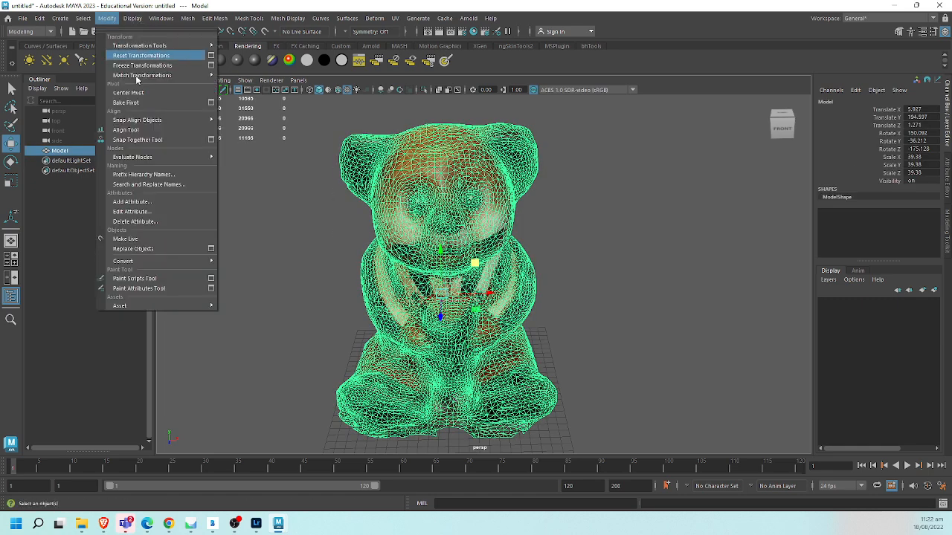
left_click(142, 66)
left_click(585, 250)
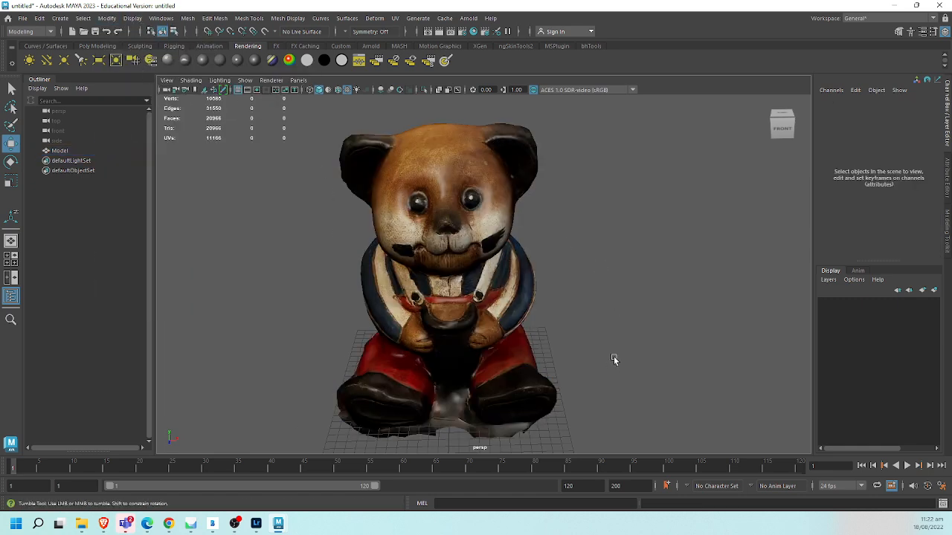
- Inspect the finished textured bear from several angles and up close in the perspective view
left_click_drag(614, 350, 450, 328, "alt")
left_click_drag(614, 370, 573, 386, "alt")
left_click_drag(497, 395, 567, 415, "alt")
scroll(529, 370, "up", 5)
left_click_drag(529, 369, 555, 355, "alt")
right_click_drag(555, 356, 513, 332, "alt")
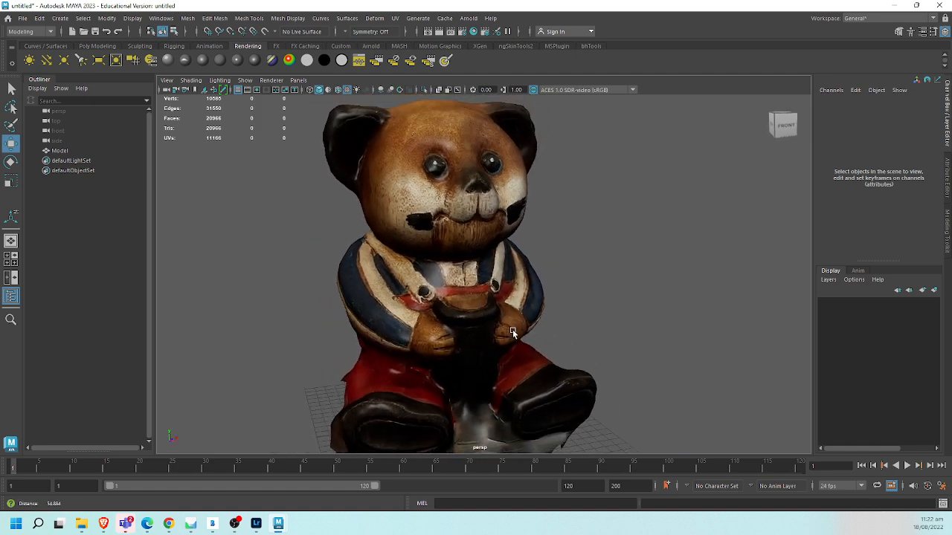